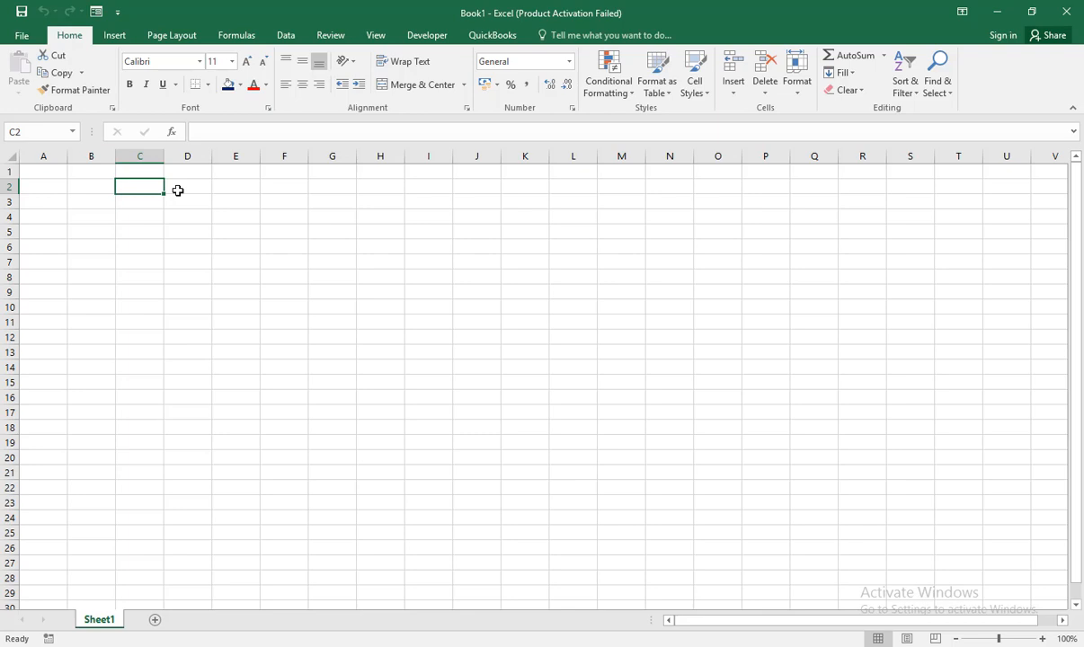
Step: Try to rename the Sheet1 worksheet as DATA
double_click(99, 620)
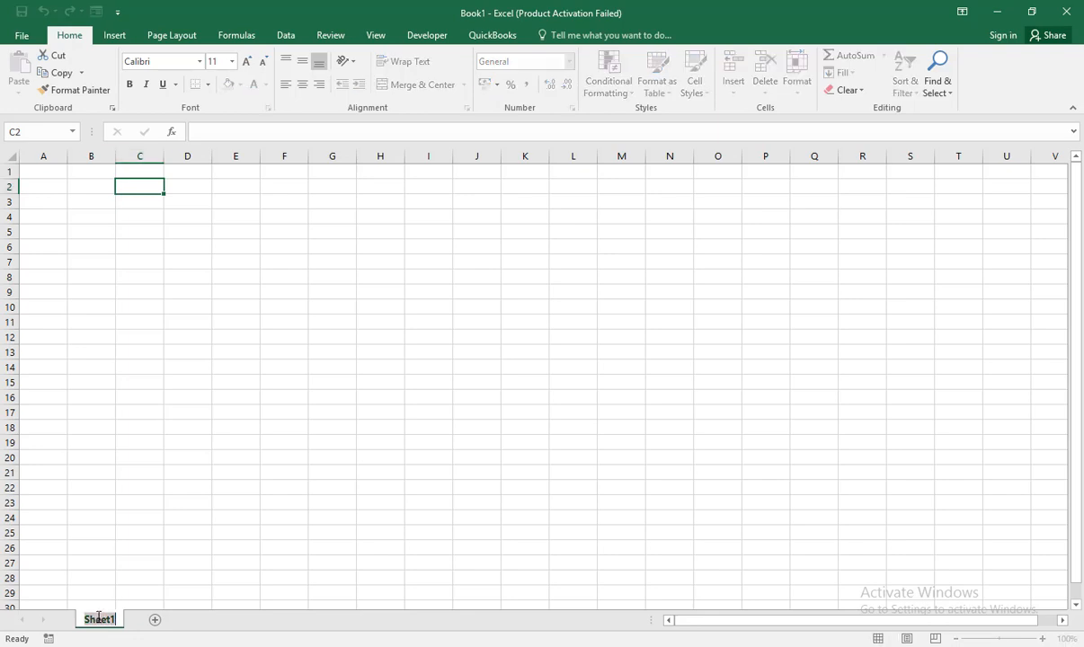
text(DATA)
click(153, 188)
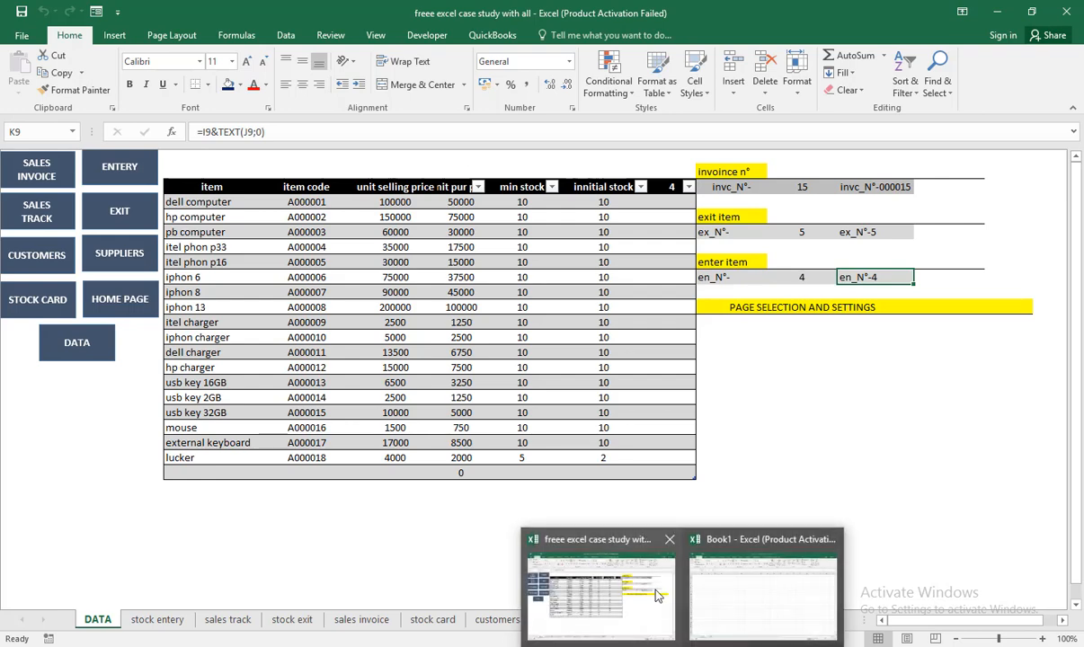
Step: In Book1, enter the headers ITEMS NAME, ITEM CODE, UPP, USS and MIN STOCK across cells C2 to G2
click(750, 567)
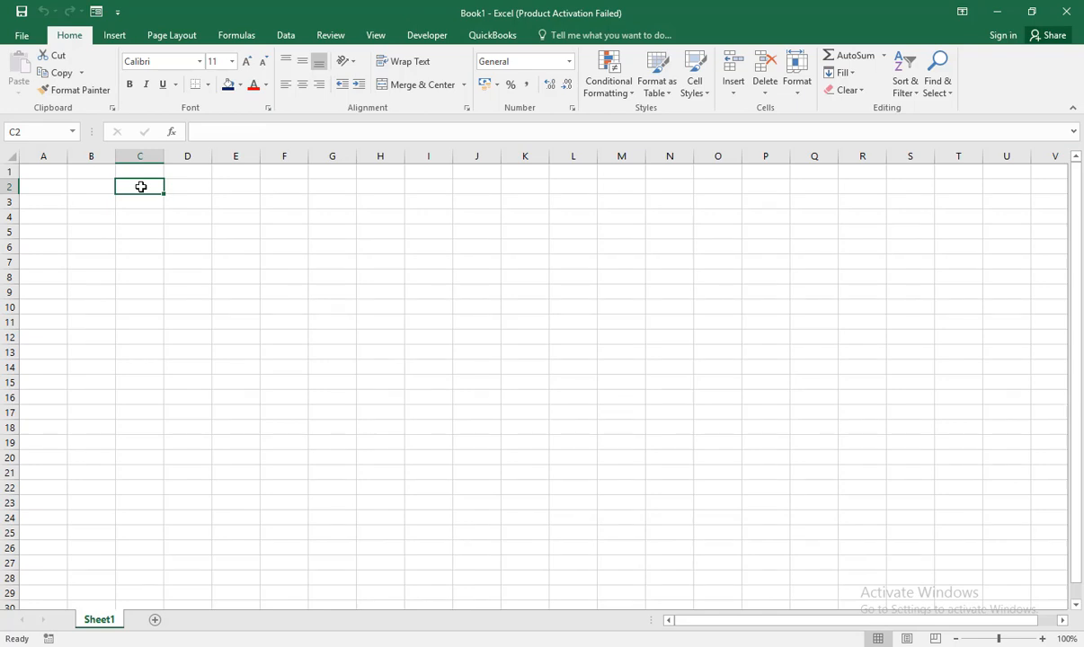
text(ITEMS)
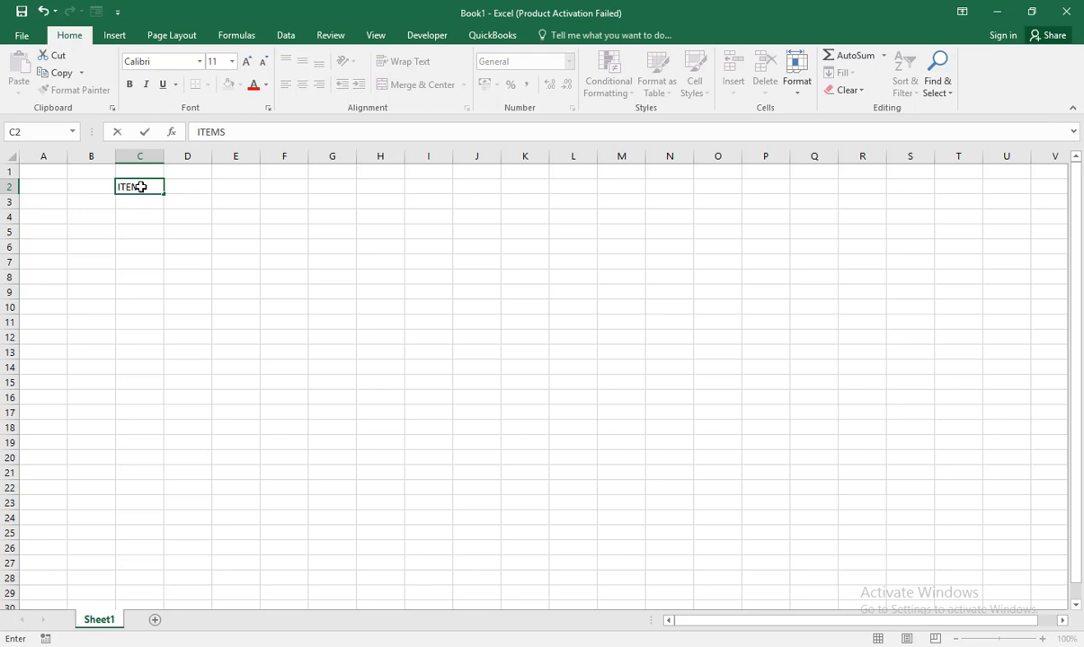
text(NAME)
key(Tab)
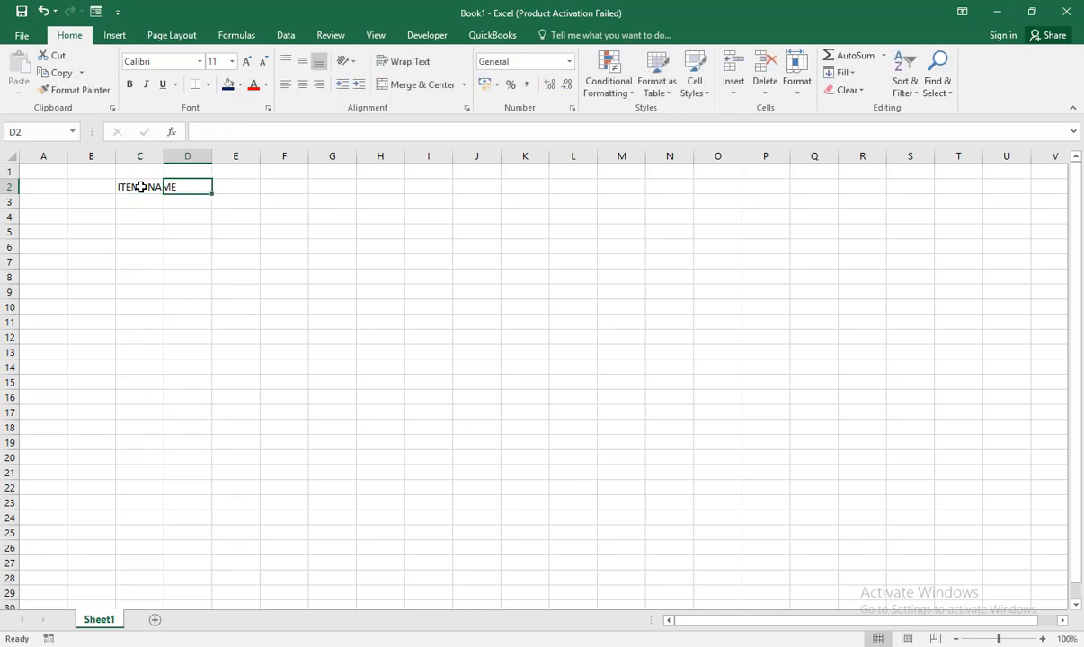
text(ITEM D)
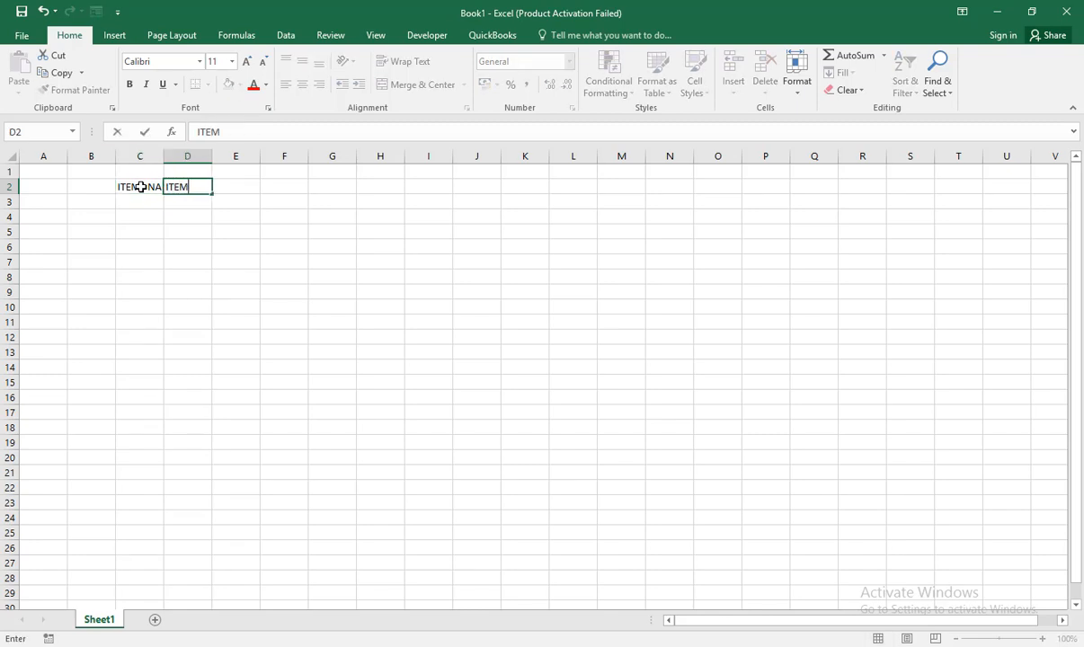
text(O)
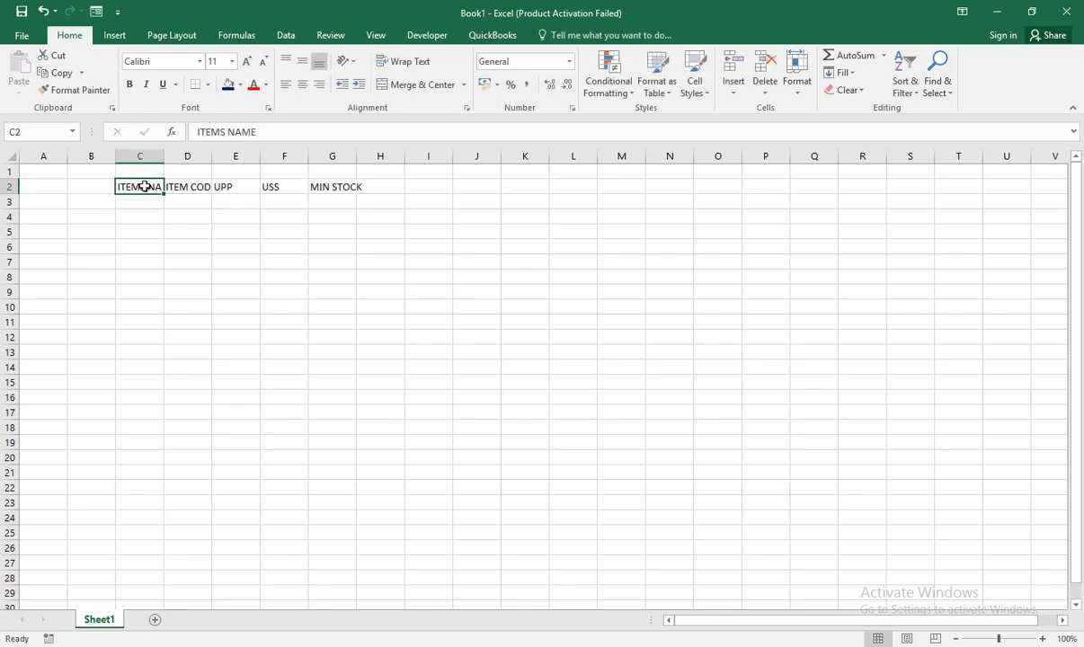
click(247, 190)
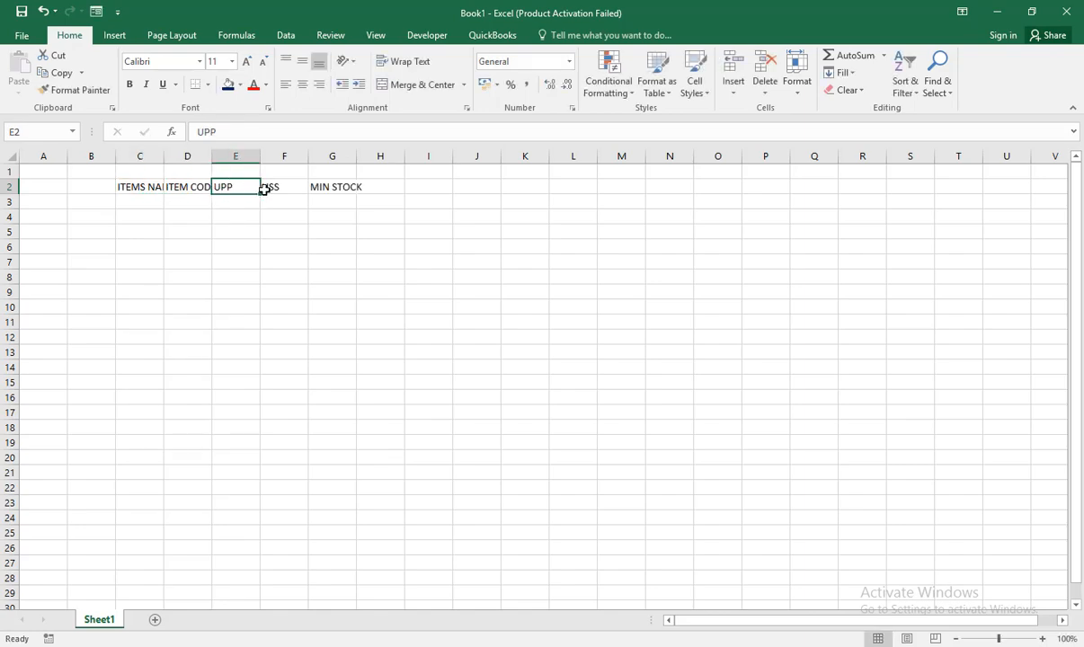
click(268, 188)
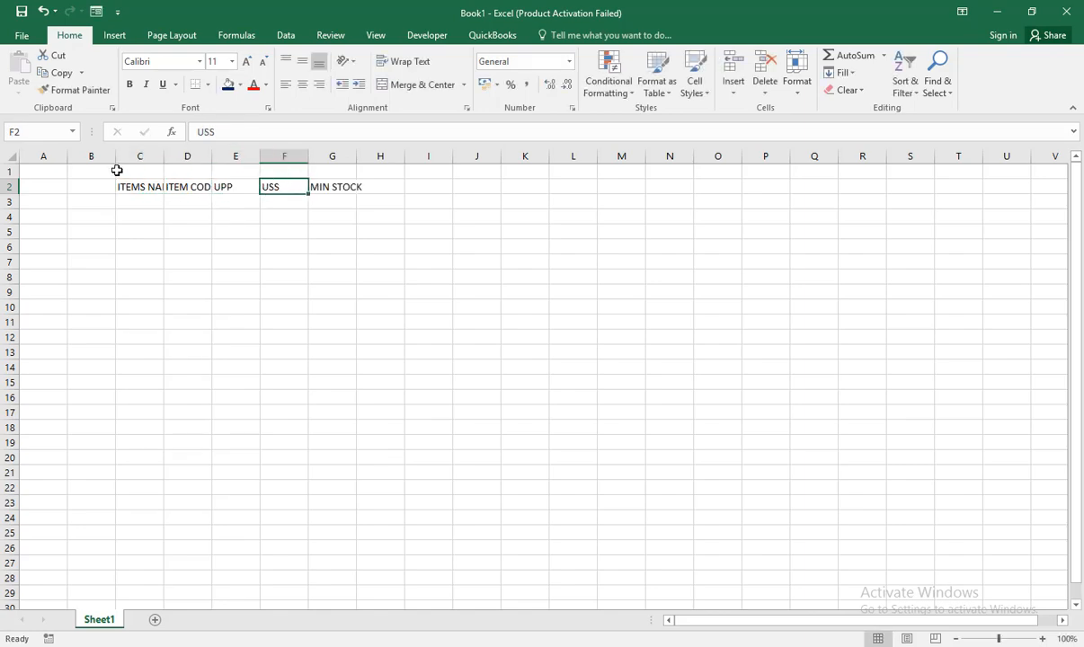
Step: Widen columns C through G equally so that the header texts fit
drag(136, 187, 347, 190)
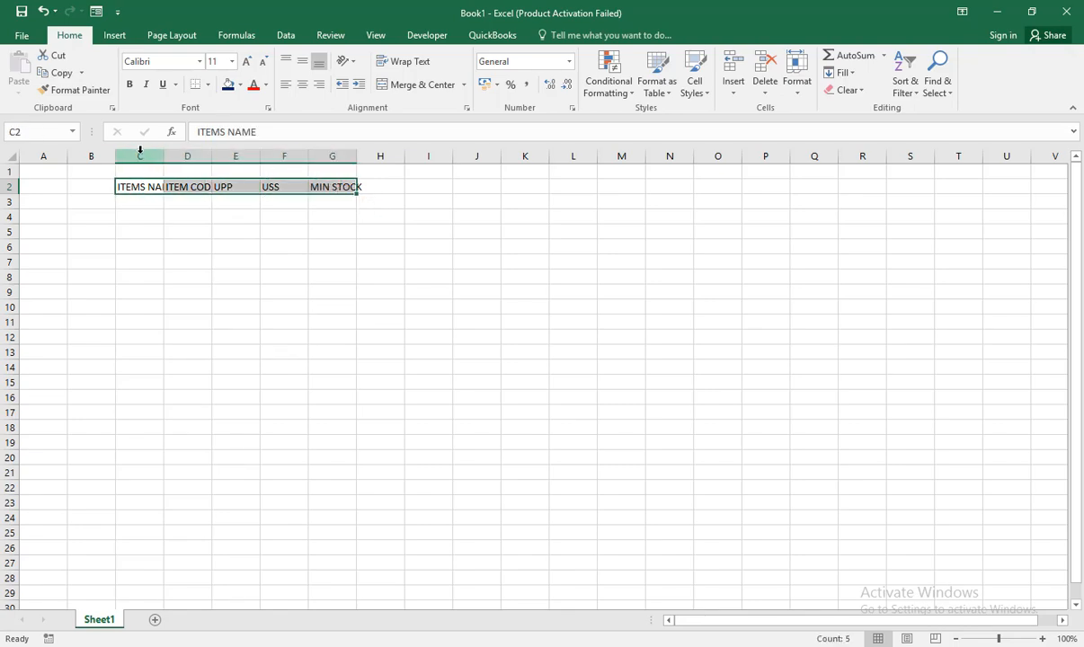
drag(141, 155, 356, 165)
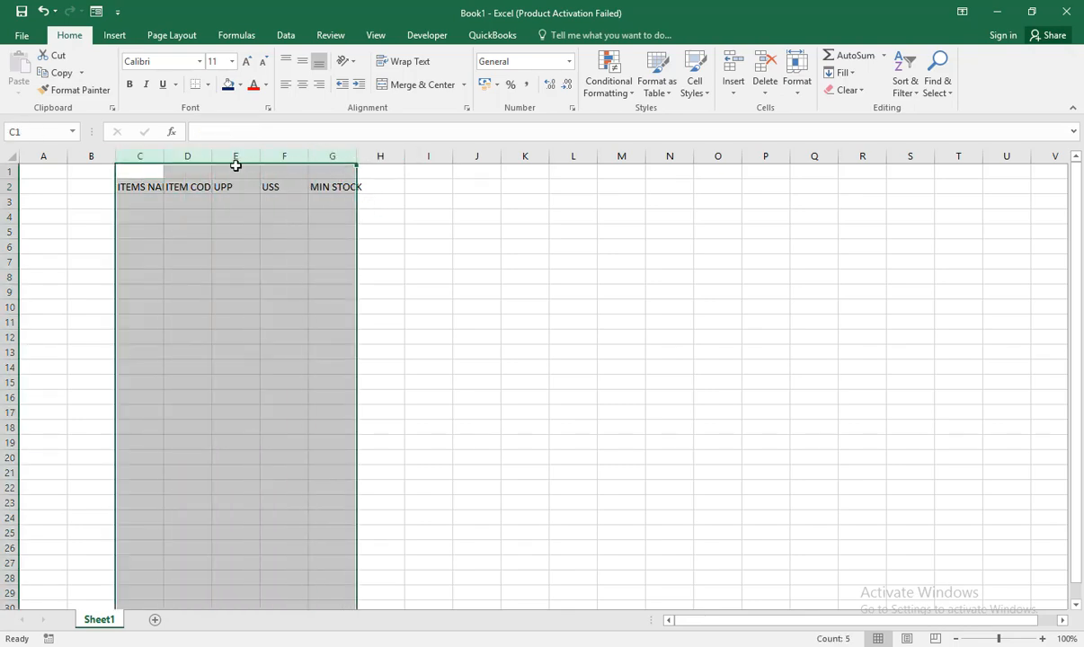
drag(163, 162, 198, 158)
click(293, 244)
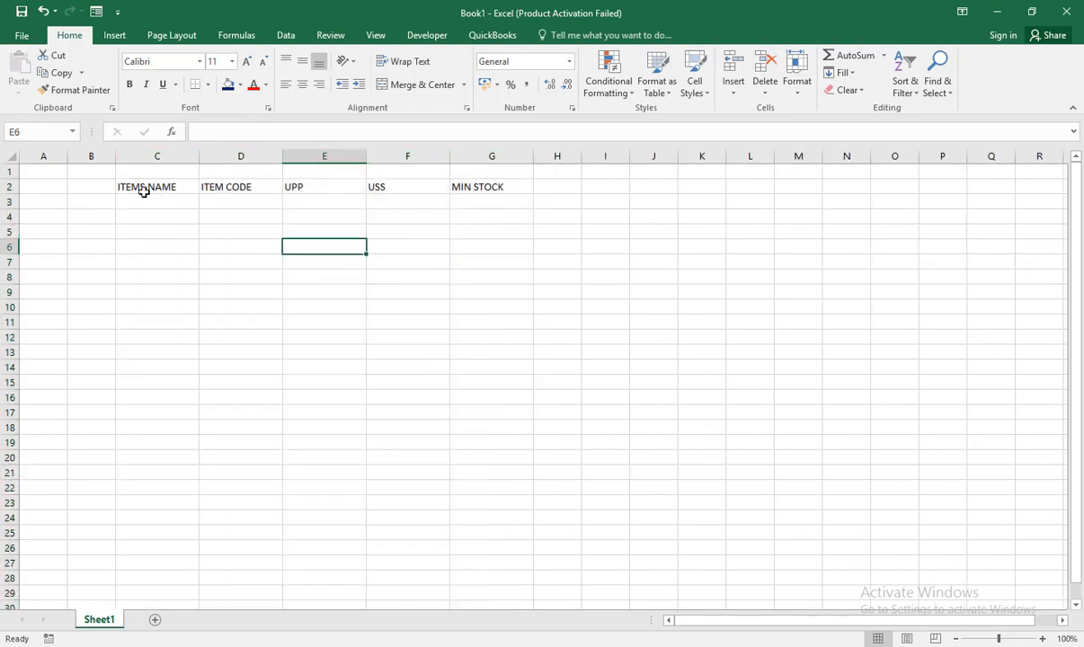
Step: Convert the range C2:G3 into a table that uses its first row as headers
drag(129, 184, 489, 207)
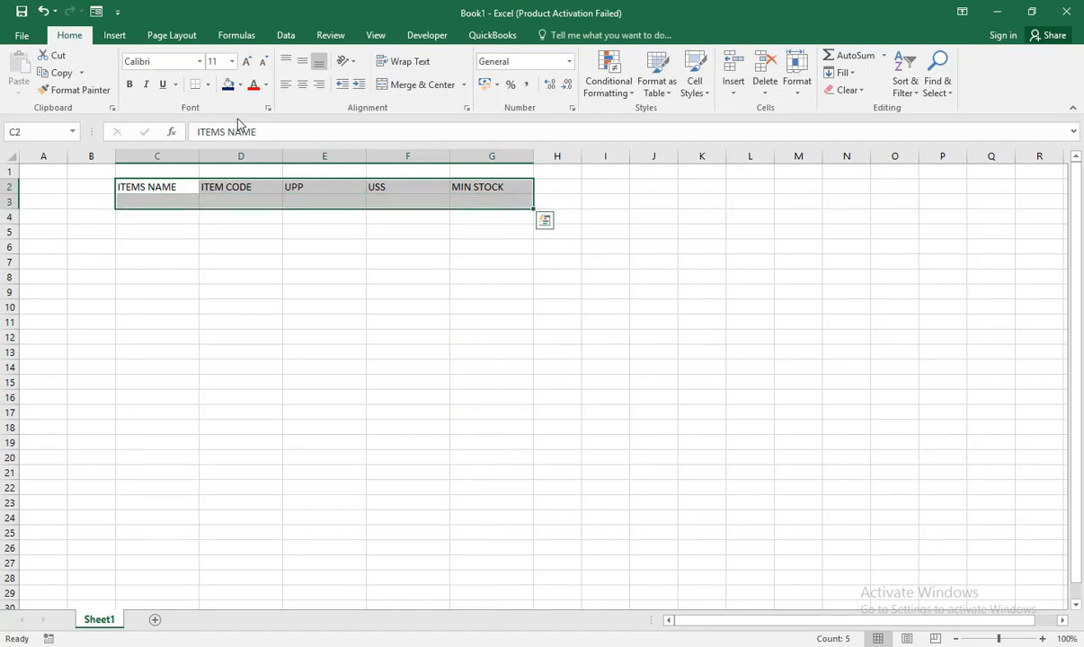
click(112, 36)
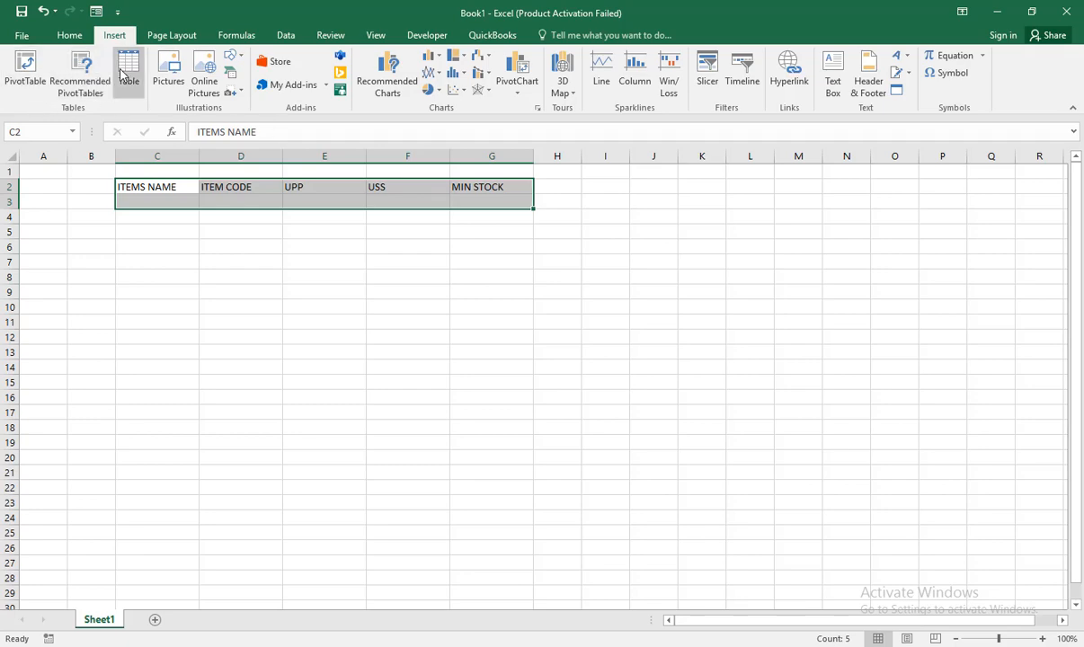
click(125, 74)
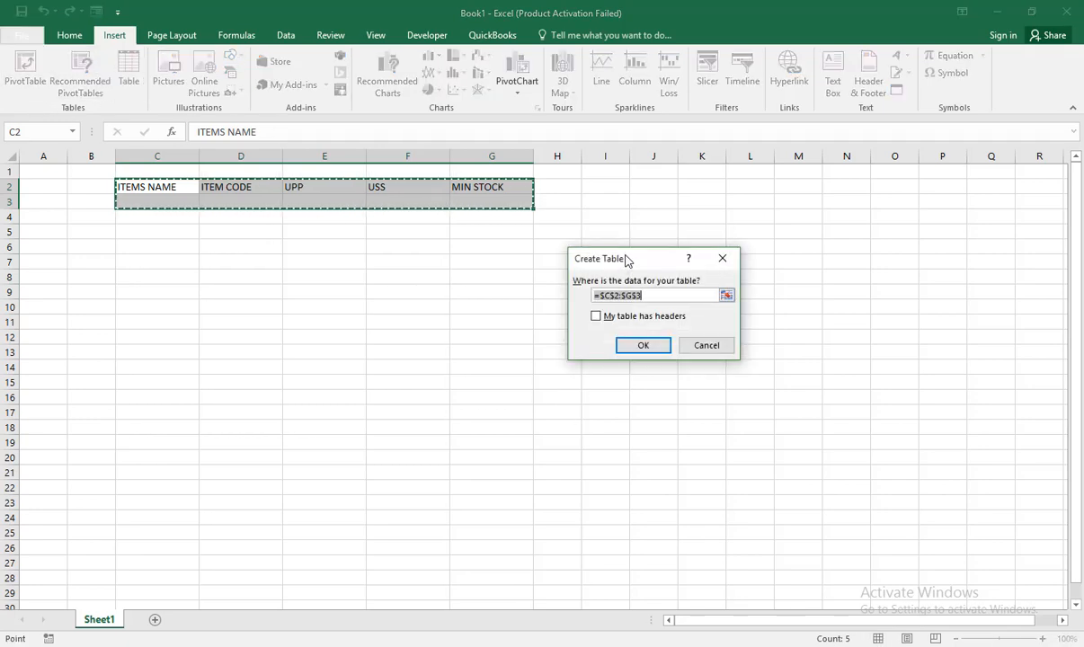
drag(627, 261, 587, 184)
click(557, 240)
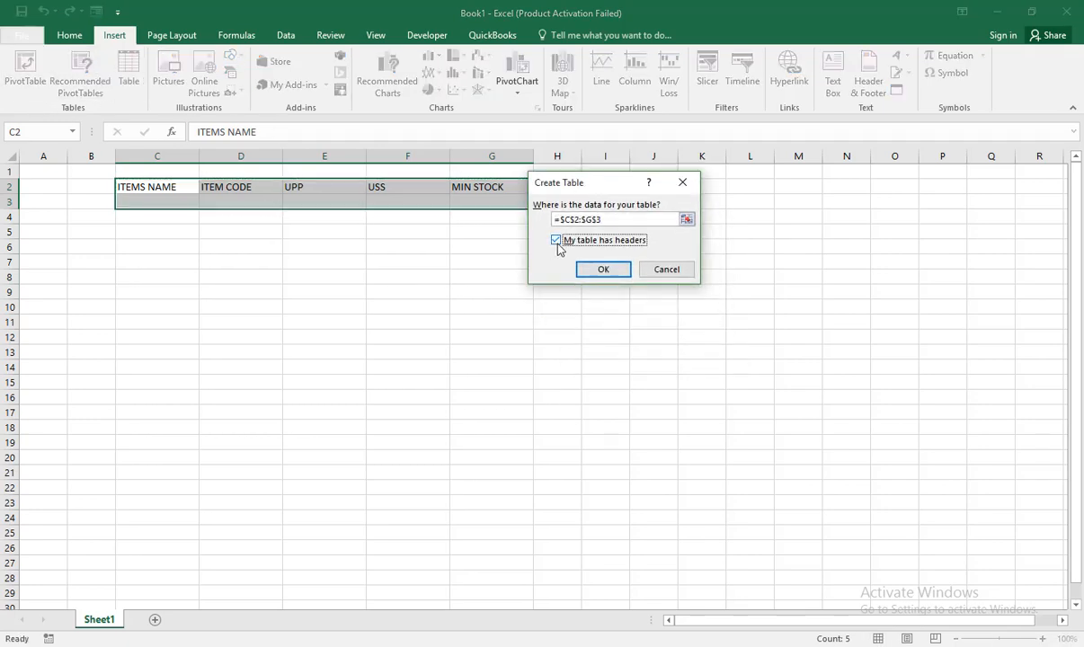
click(599, 269)
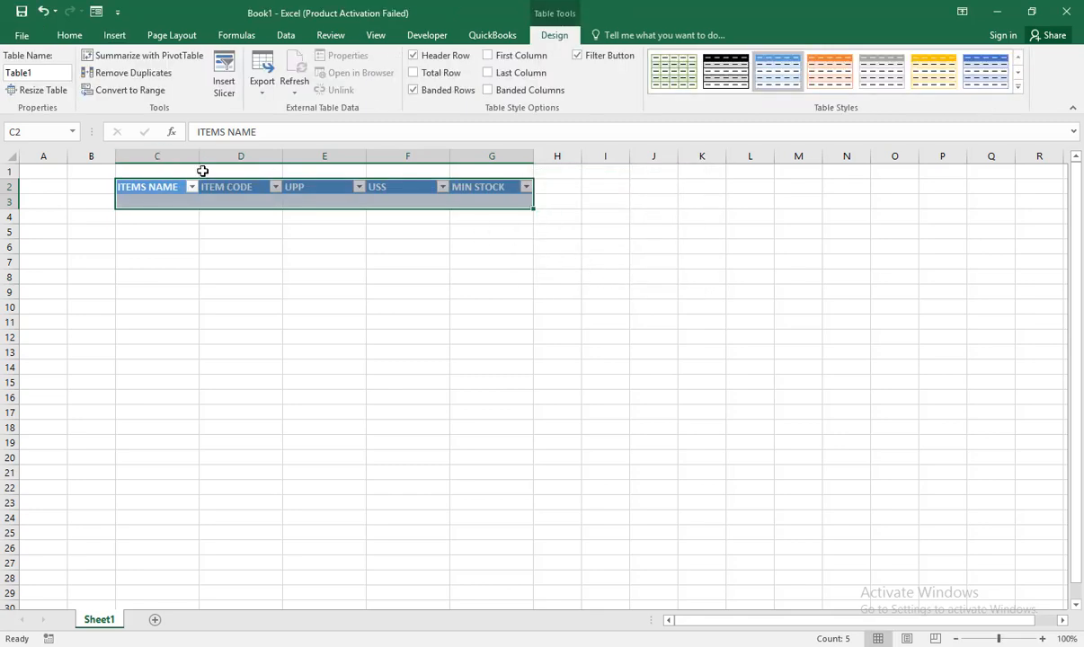
Step: Widen table columns C through G further, all to the same width
drag(169, 155, 508, 155)
drag(364, 156, 392, 160)
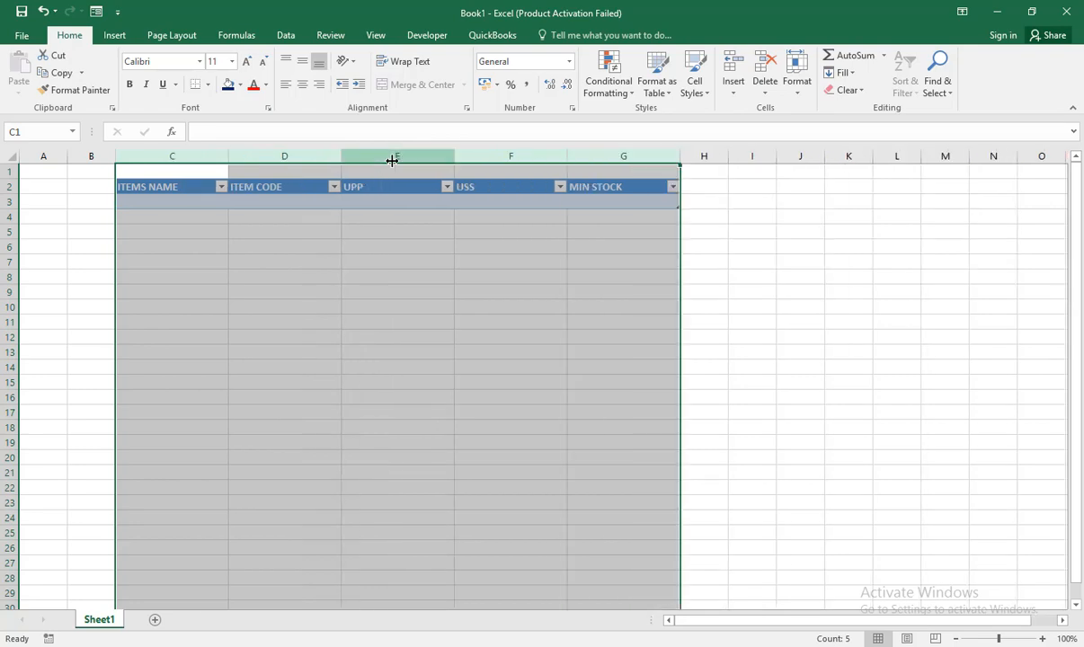
click(402, 243)
Step: Extend the table by one blank row, moving through the cells of row 3
click(194, 201)
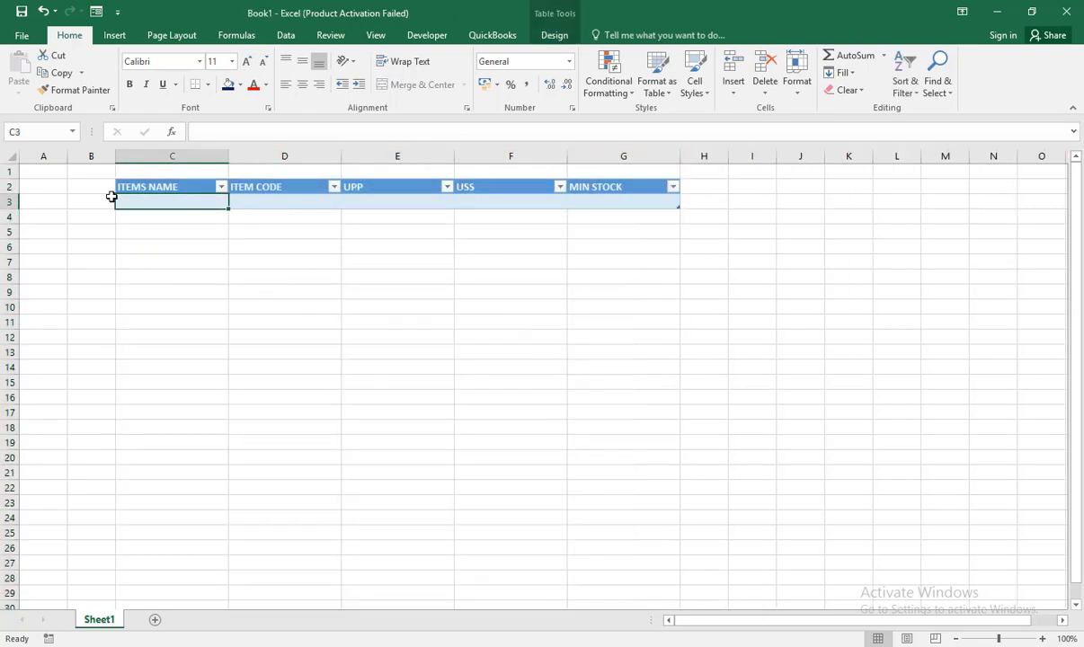
key(Tab)
key(Tab)
key(Tab)
key(Tab)
key(Tab)
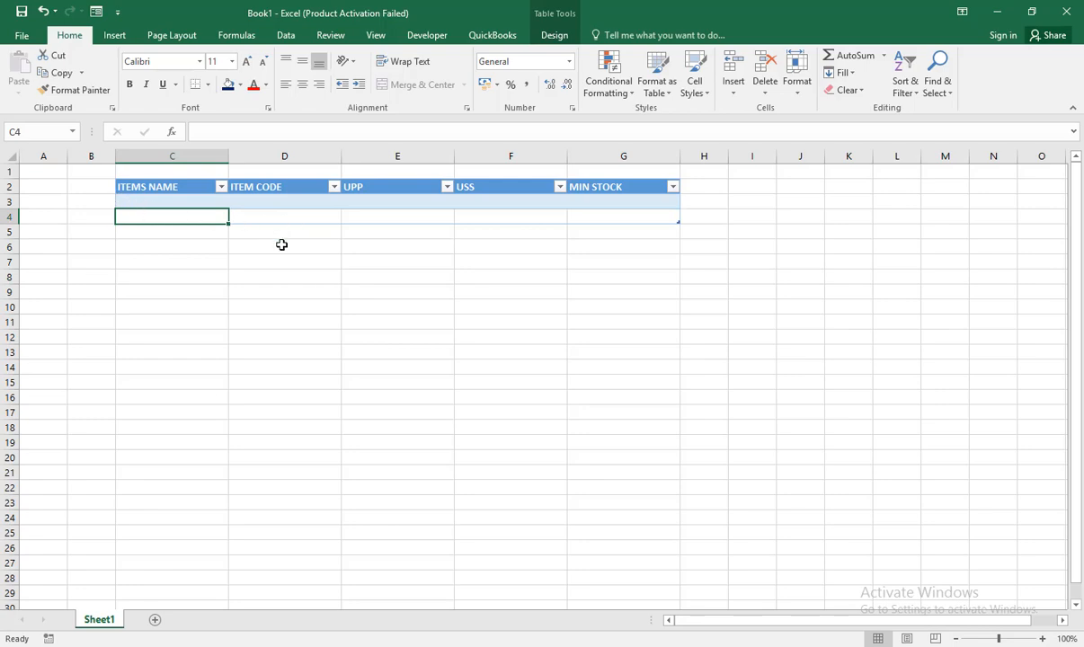
Step: Copy the item rows from dell computer to lucker in the "freee excel case study with all" workbook and paste them into Book1 at C3
click(174, 201)
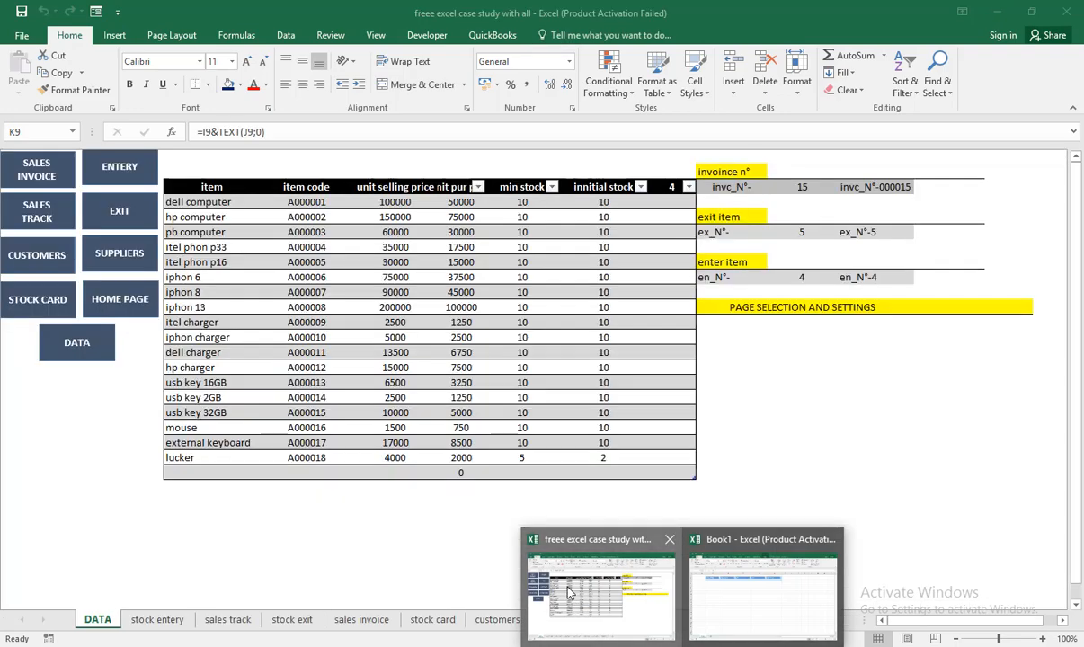
click(605, 586)
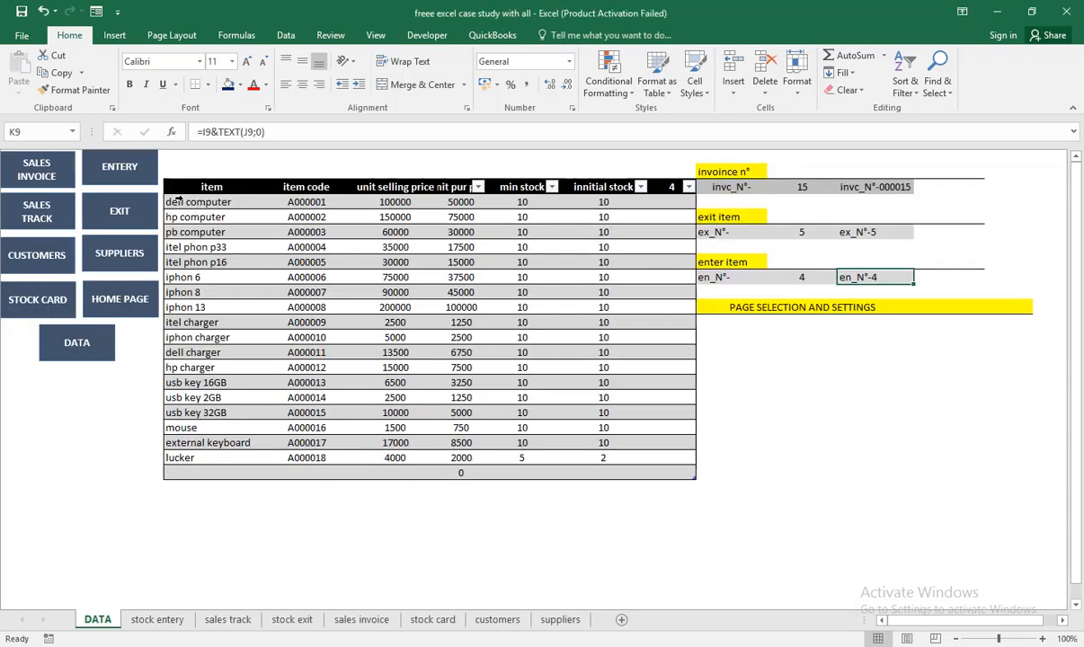
click(167, 201)
drag(183, 213, 230, 459)
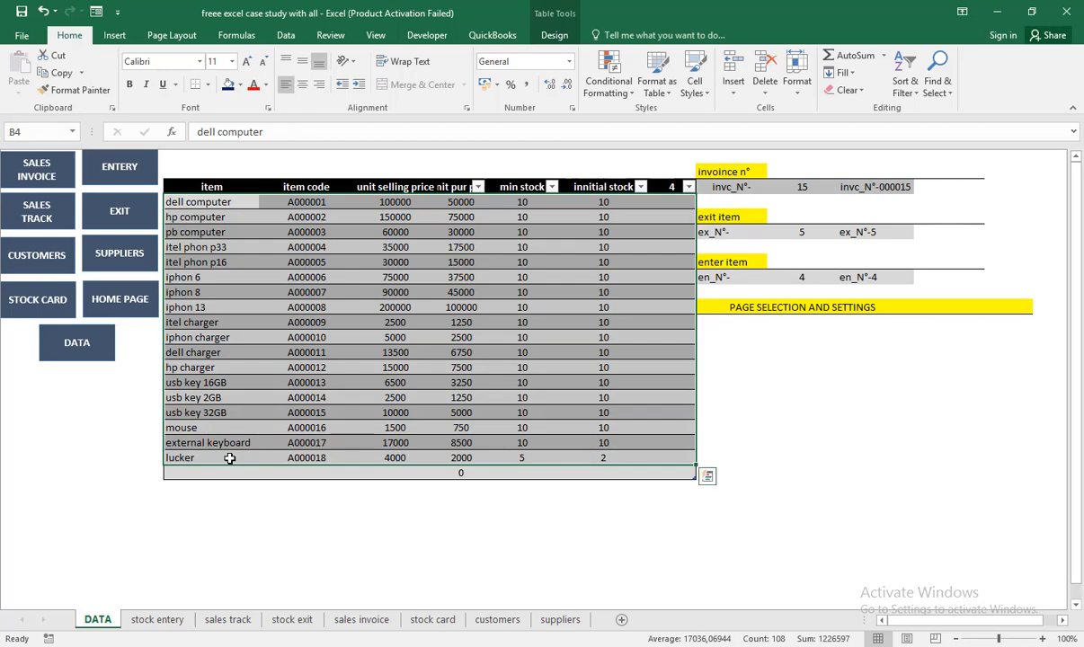
key(ctrl+c)
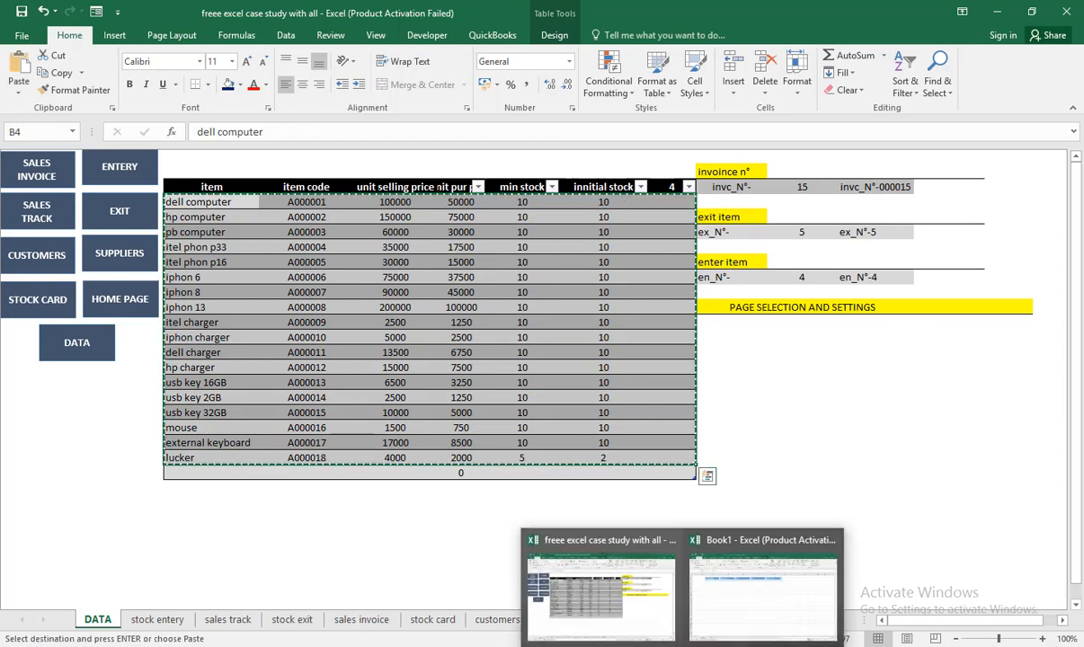
click(738, 614)
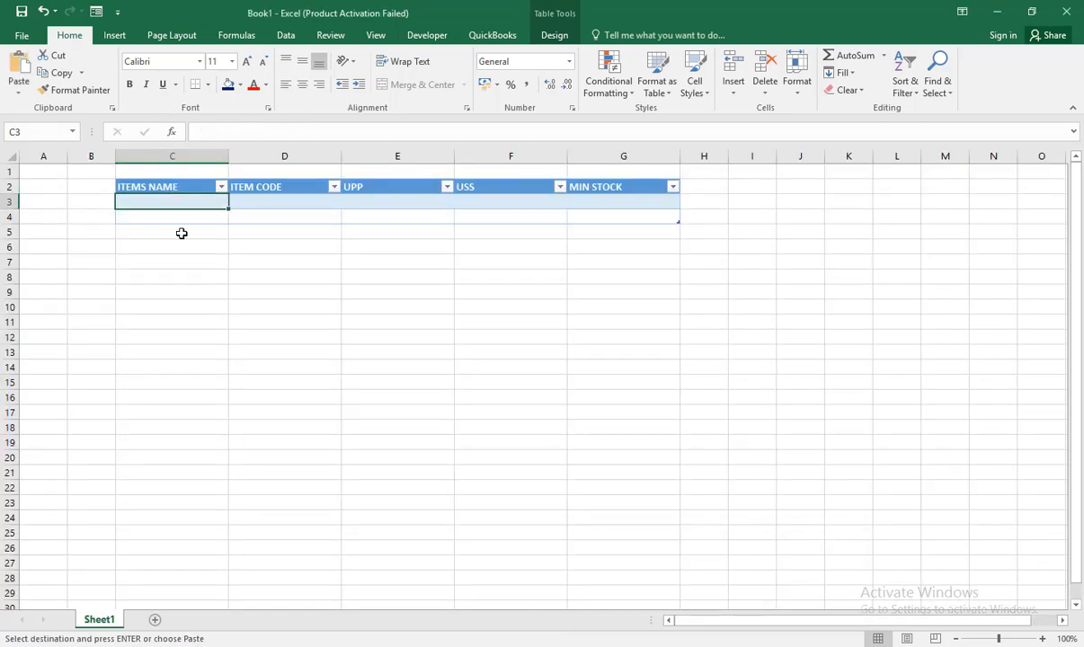
key(ctrl+v)
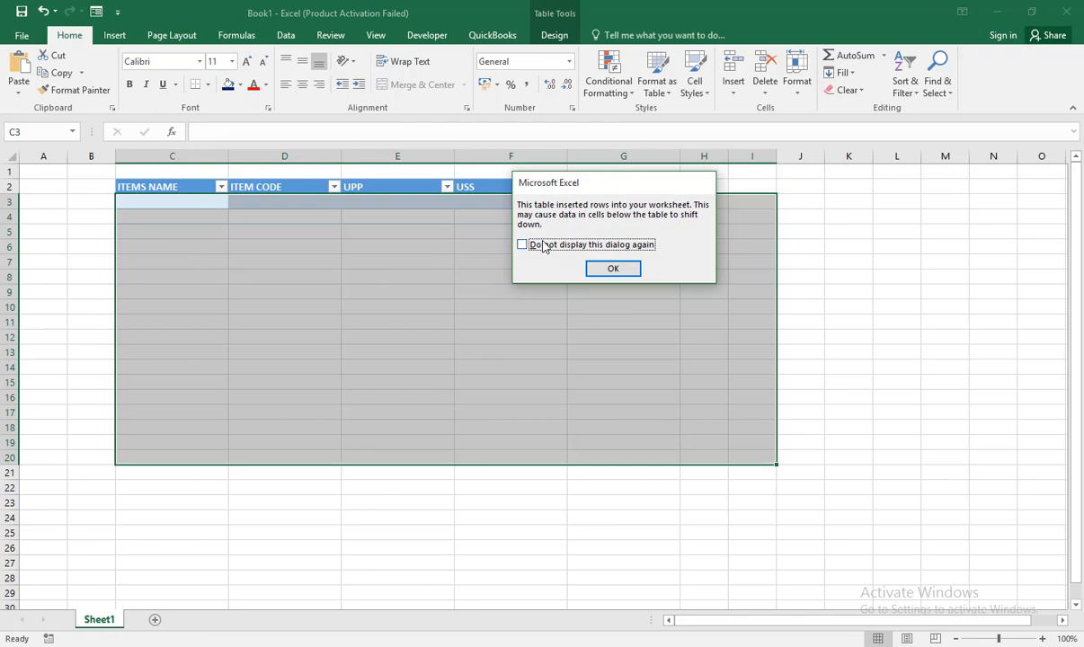
click(614, 268)
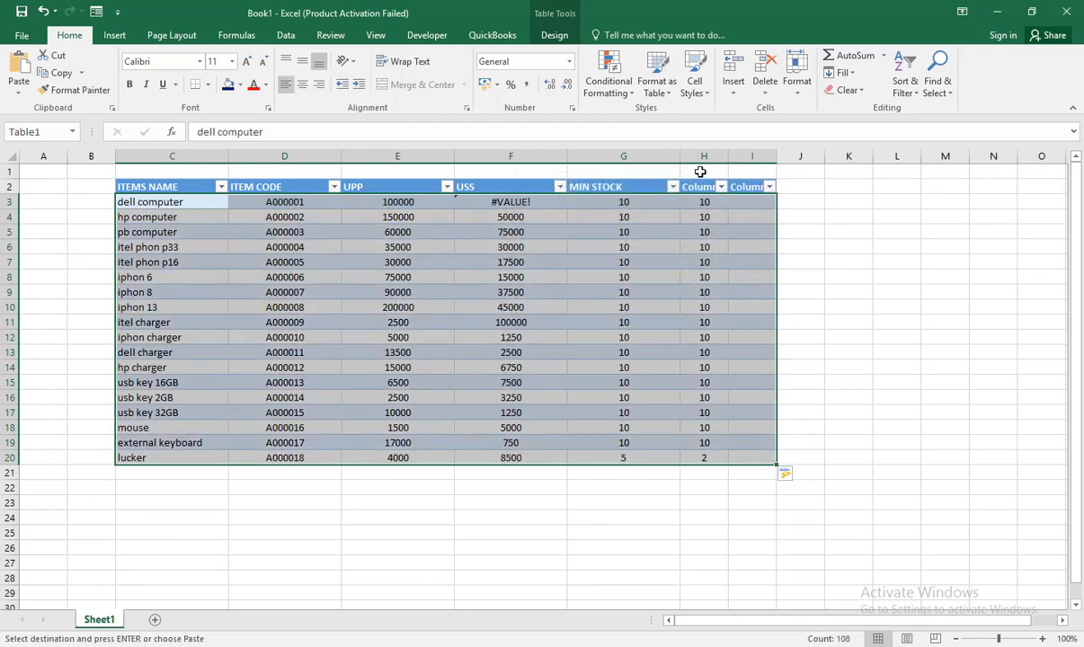
Step: Delete the entire surplus columns H and I after the MIN STOCK column
drag(701, 171, 750, 453)
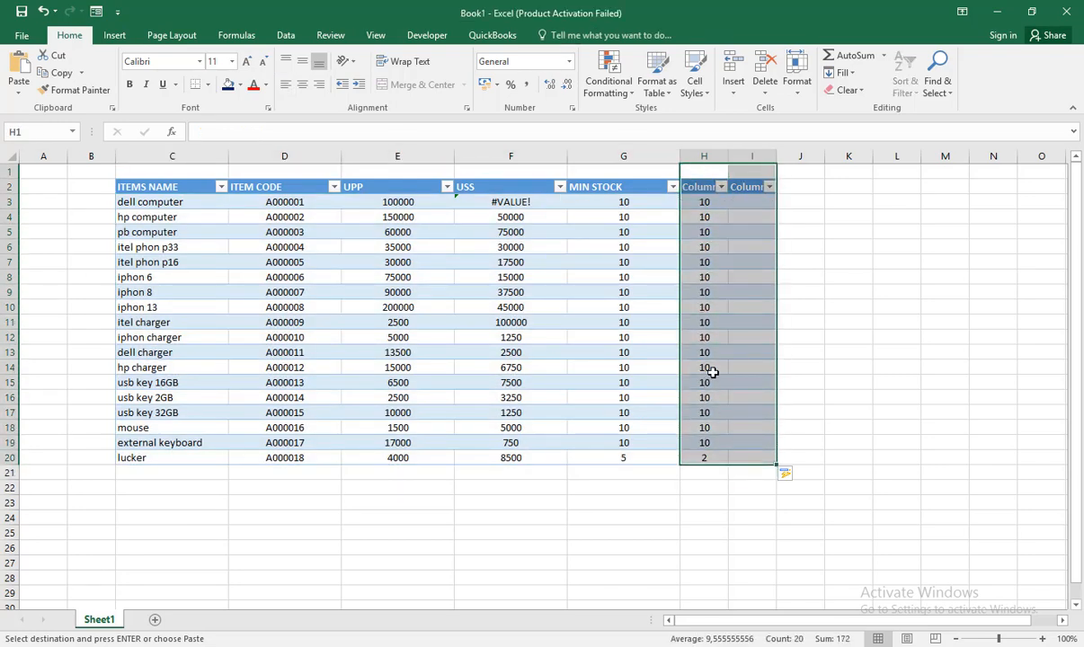
right_click(712, 332)
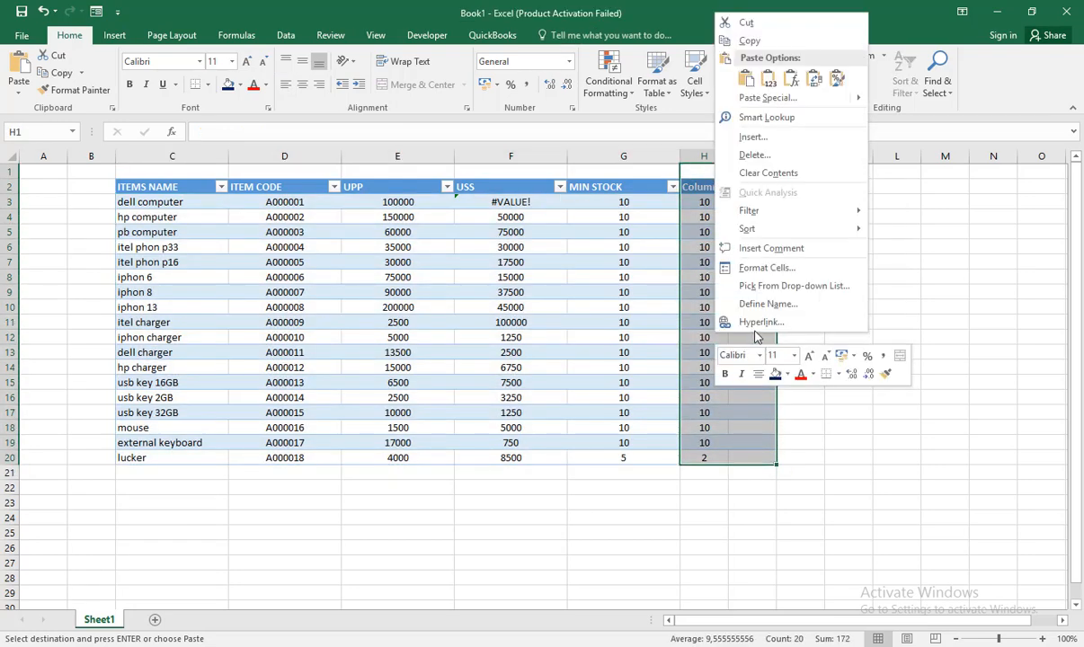
click(754, 155)
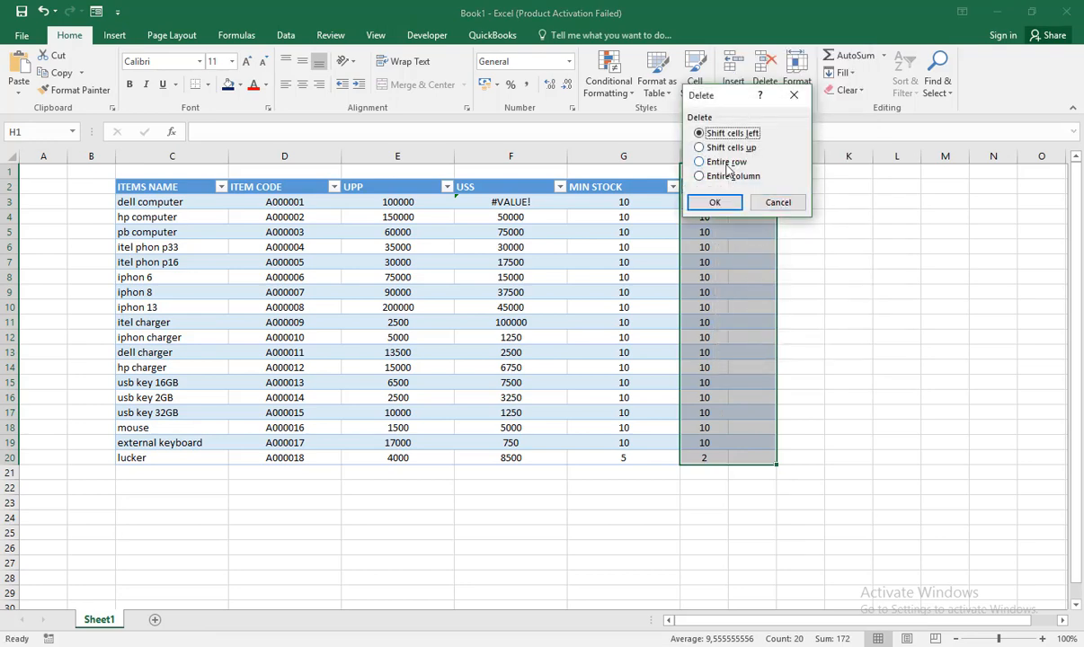
click(730, 176)
click(715, 203)
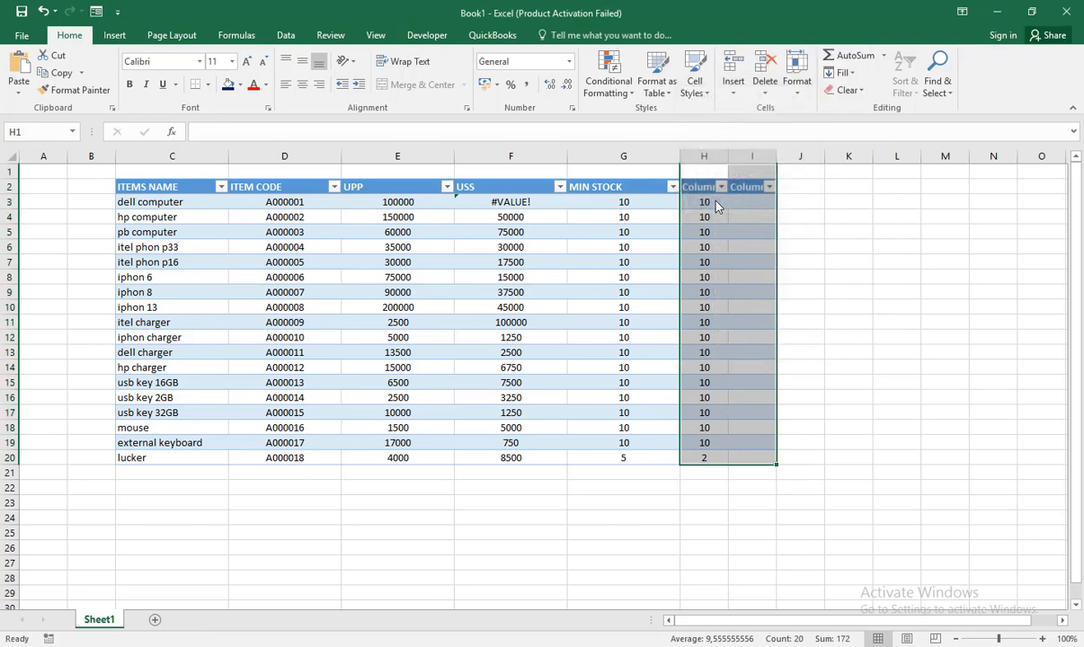
click(611, 246)
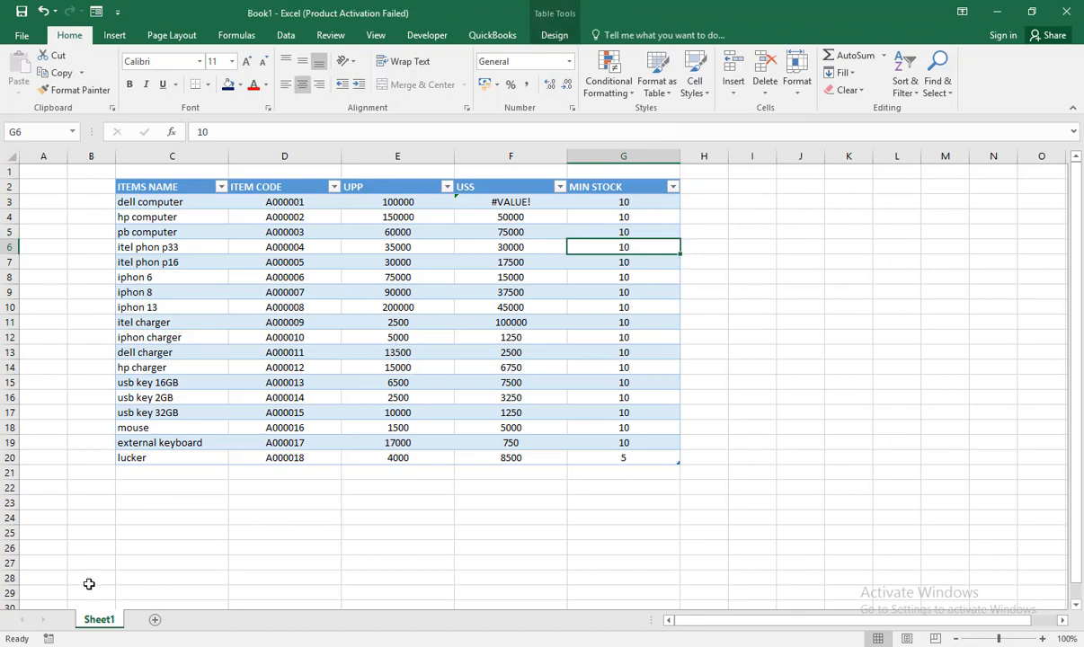
Step: Rename the Sheet1 worksheet as DATA
double_click(99, 620)
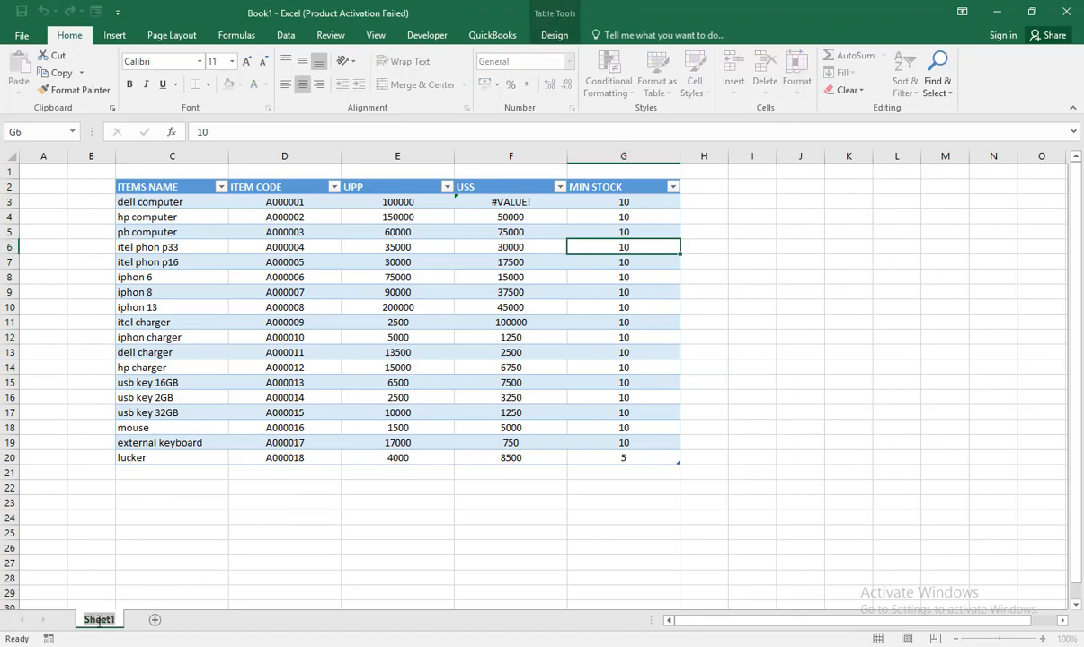
text(DATE)
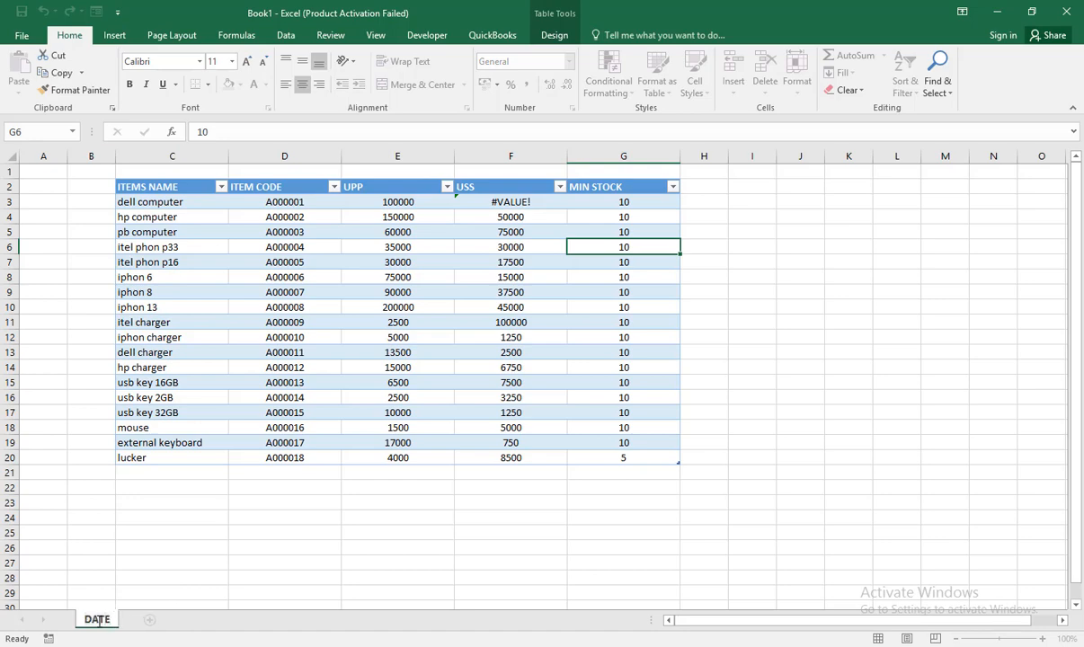
key(BackSpace)
text(A)
key(Return)
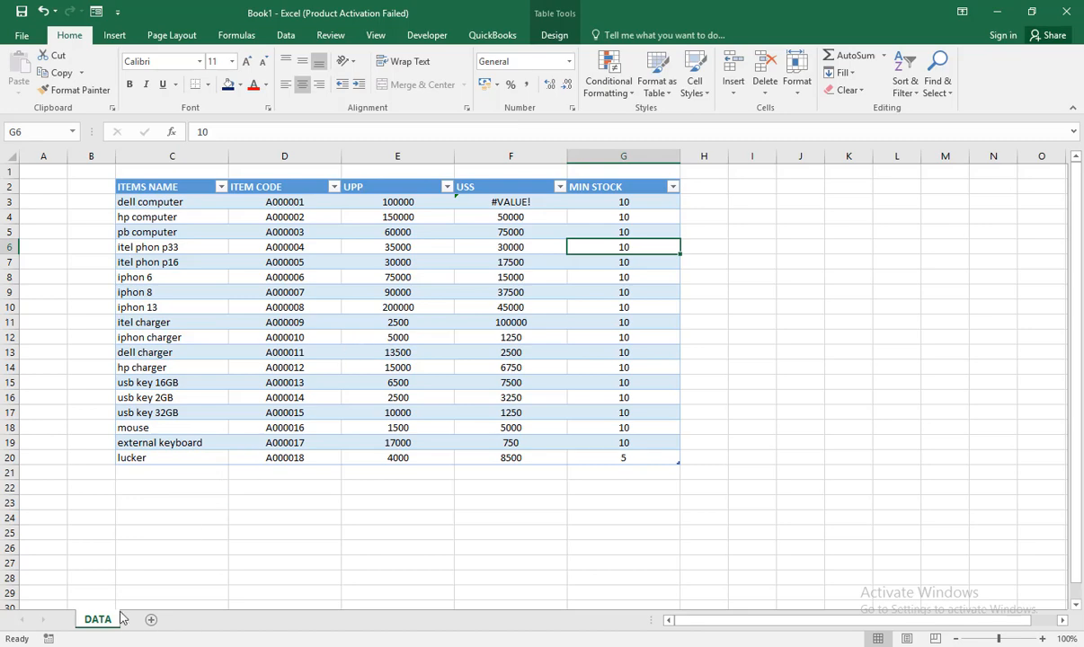
Step: Add a new worksheet after the DATA sheet
click(151, 621)
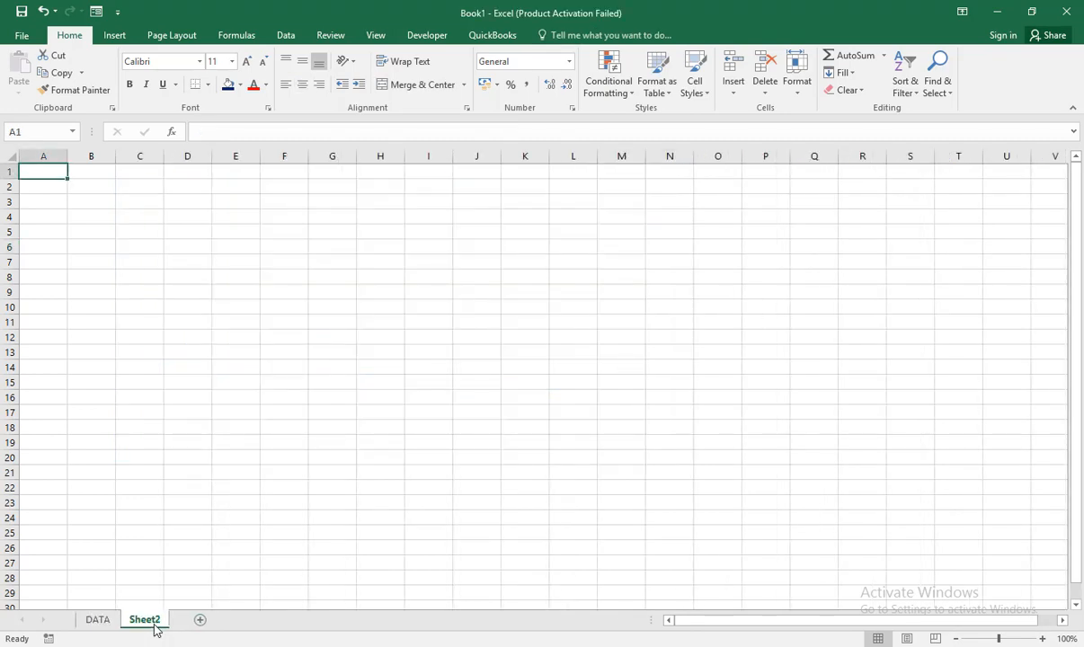
double_click(153, 620)
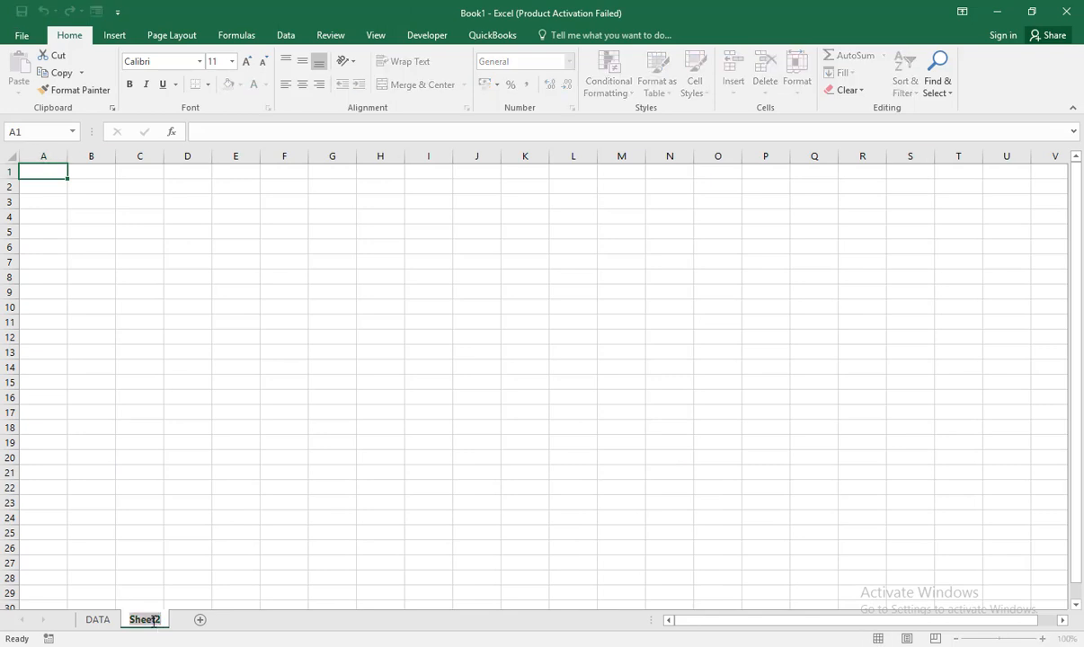
click(84, 574)
right_click(84, 574)
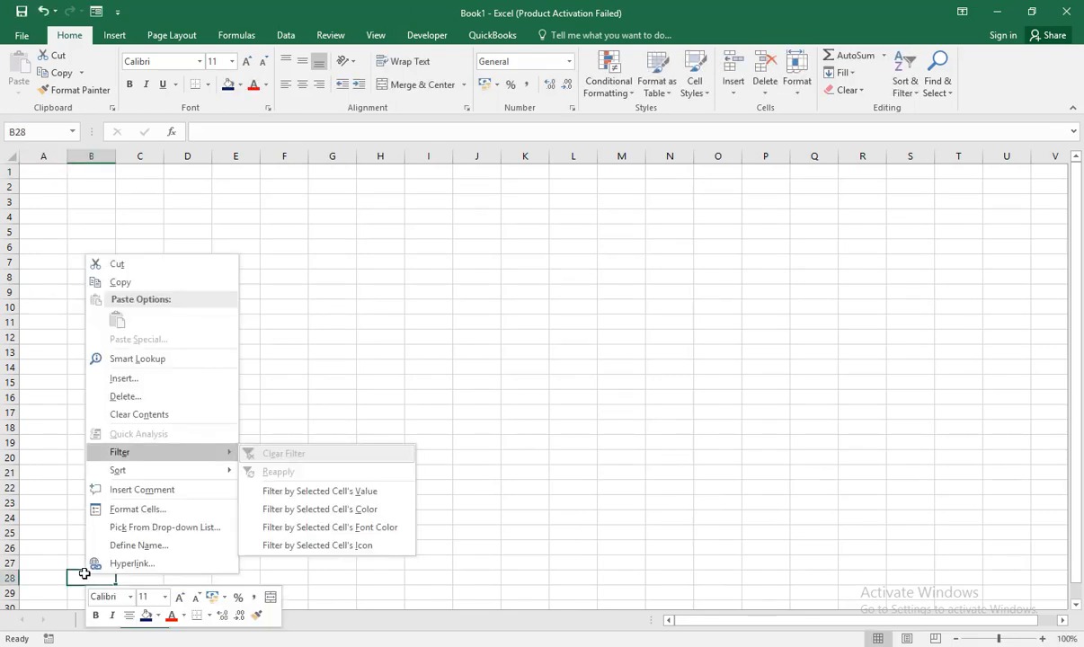
click(85, 575)
Step: Rename the Sheet2 worksheet as ENTRY
double_click(147, 621)
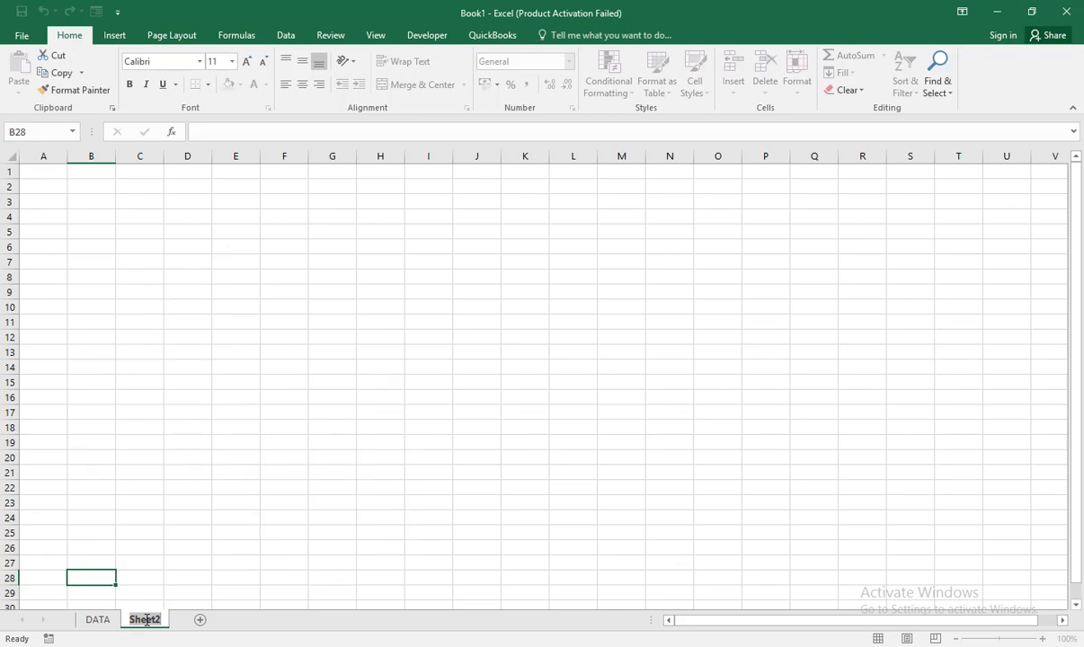
text(ENTRY)
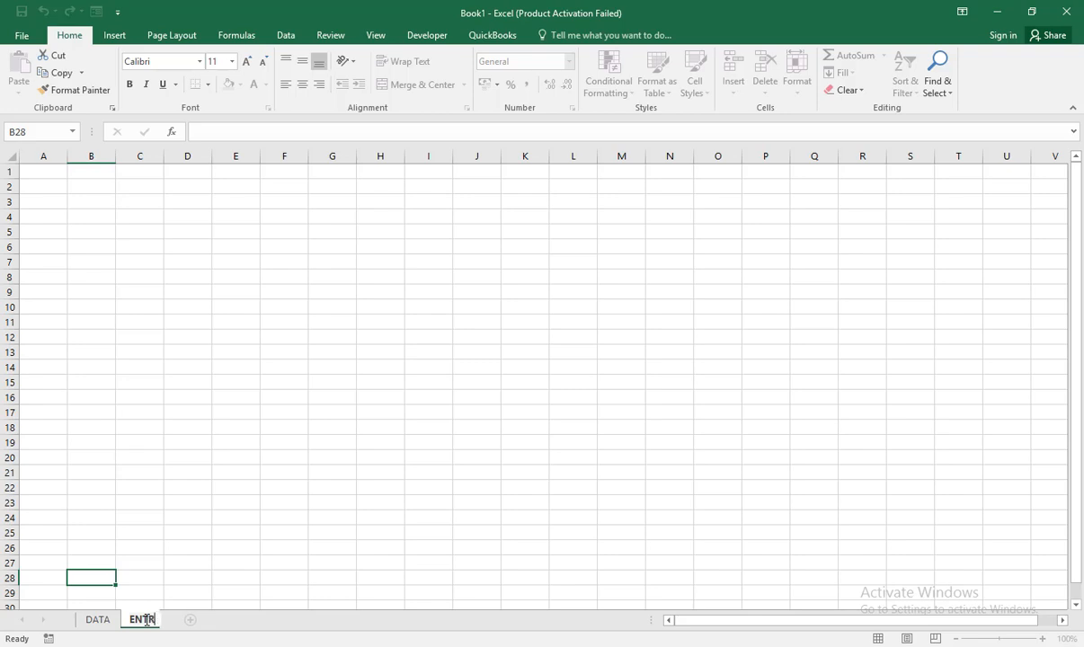
click(187, 351)
Step: Copy the ENTETRY FORM title and column headings from "freee excel case study with all" into Book1's ENTRY sheet, with the title in C1 and headings from C4
click(147, 184)
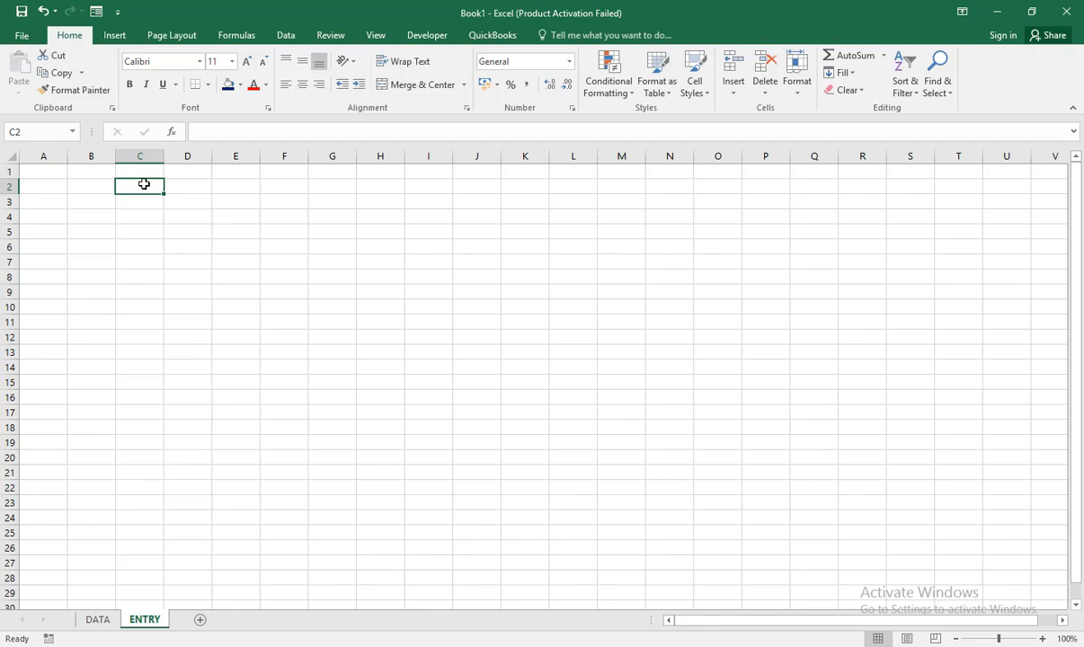
key(alt+Tab)
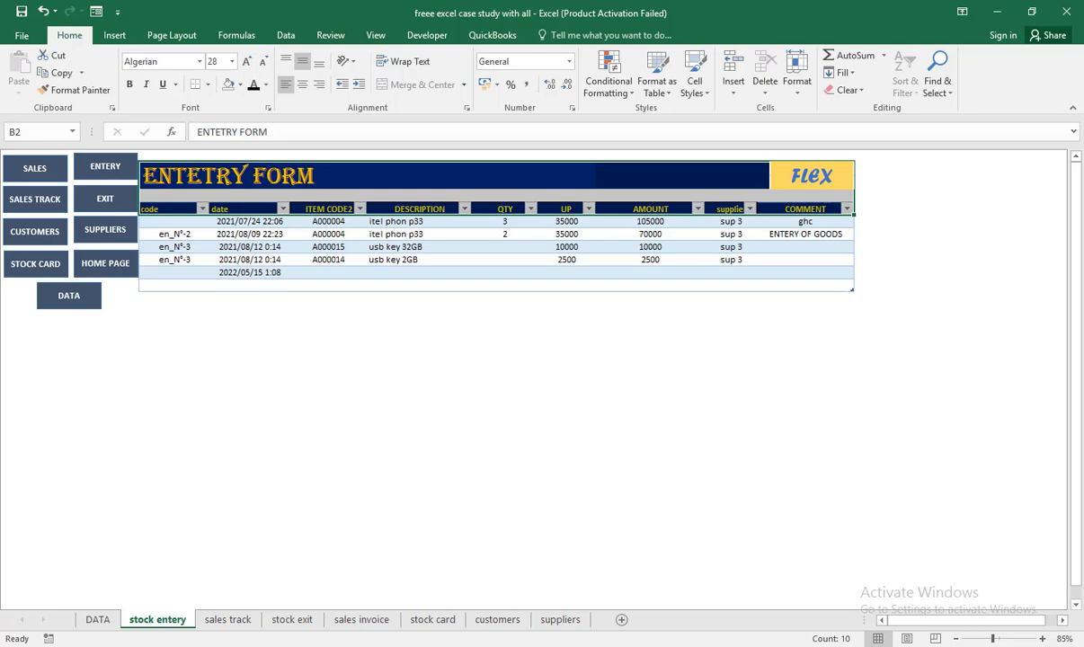
click(734, 615)
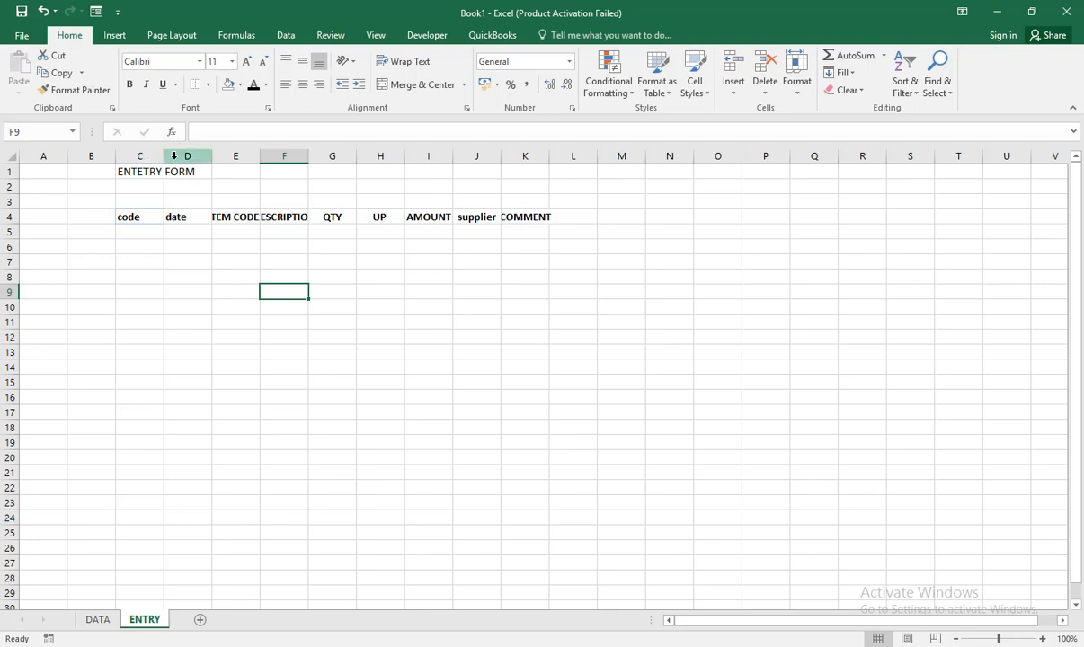
Step: Go through the row 4 headings one by one, from code in C4 to COMMENT in K4
click(142, 214)
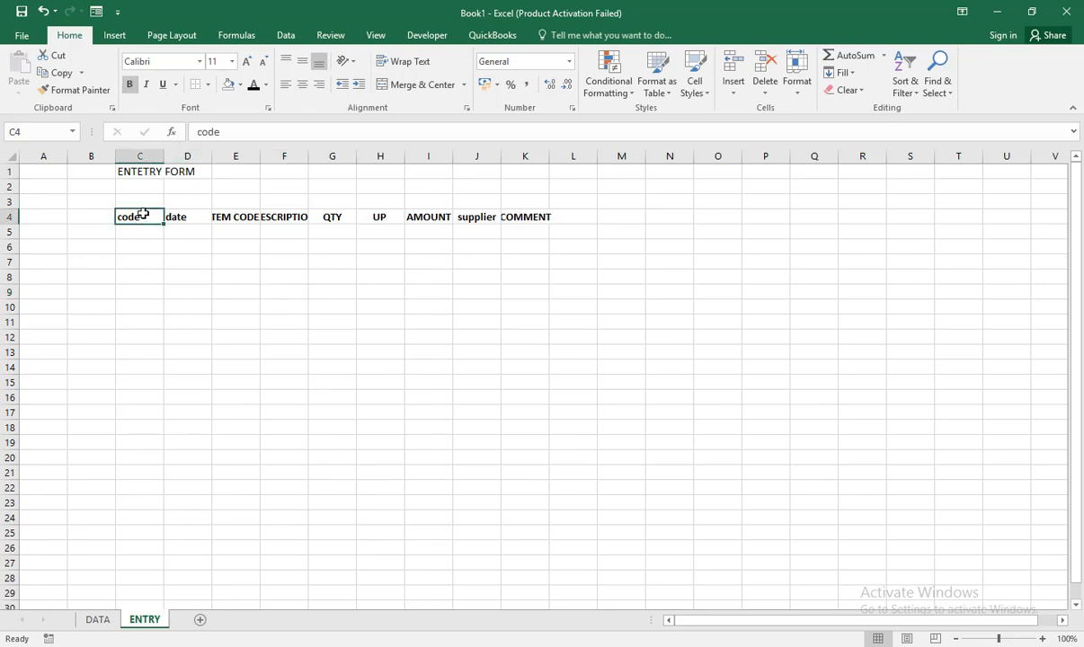
click(200, 214)
click(235, 217)
click(283, 218)
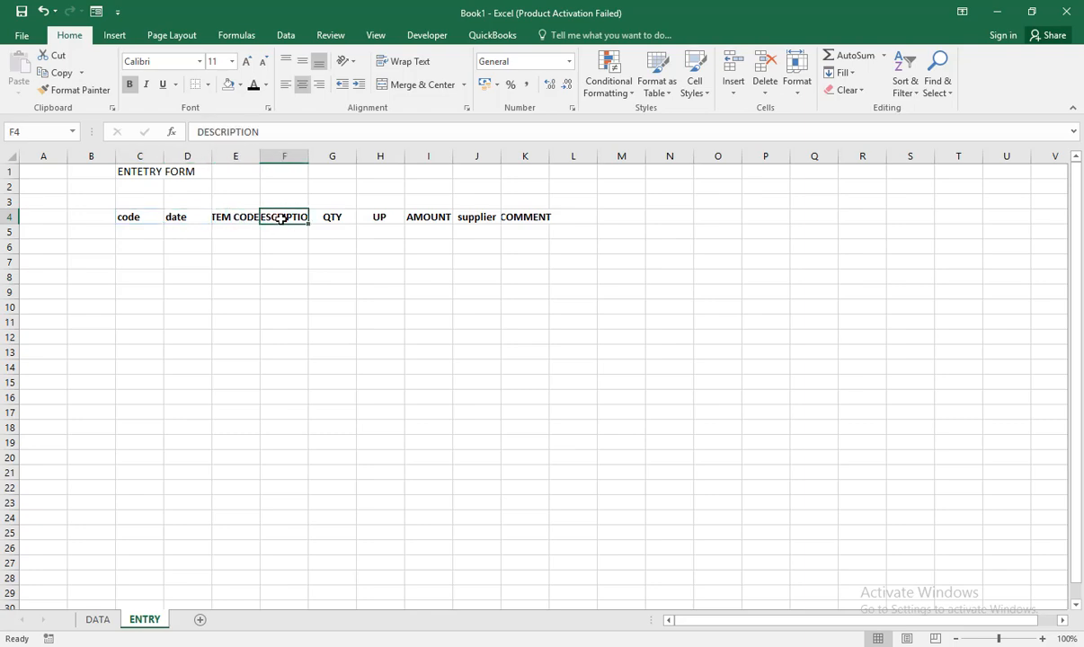
click(331, 219)
click(382, 217)
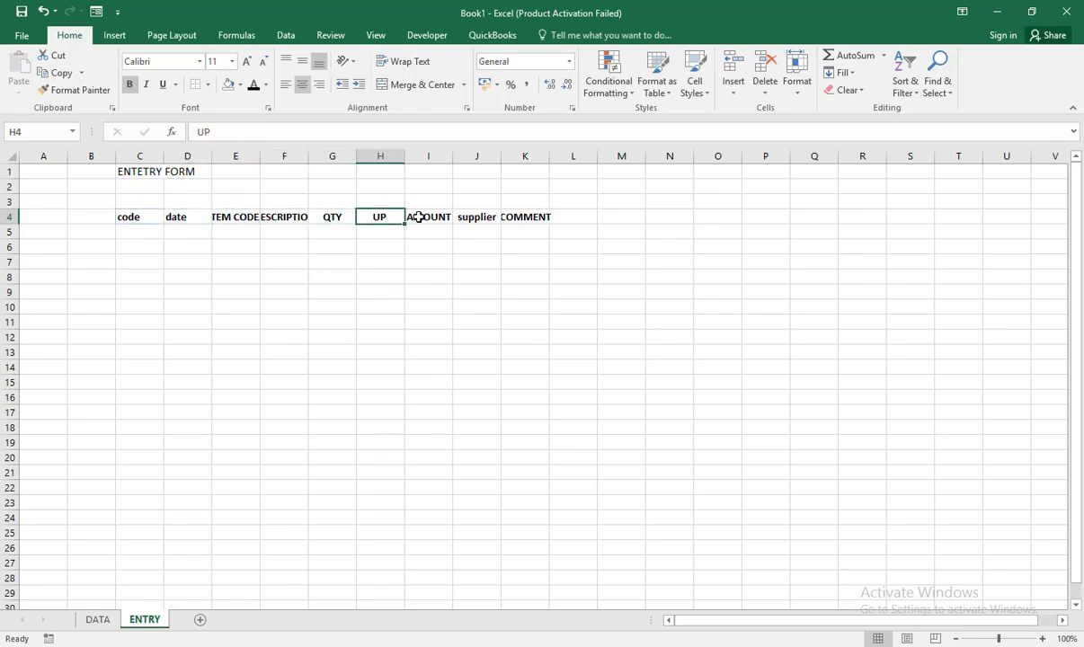
click(426, 216)
click(471, 217)
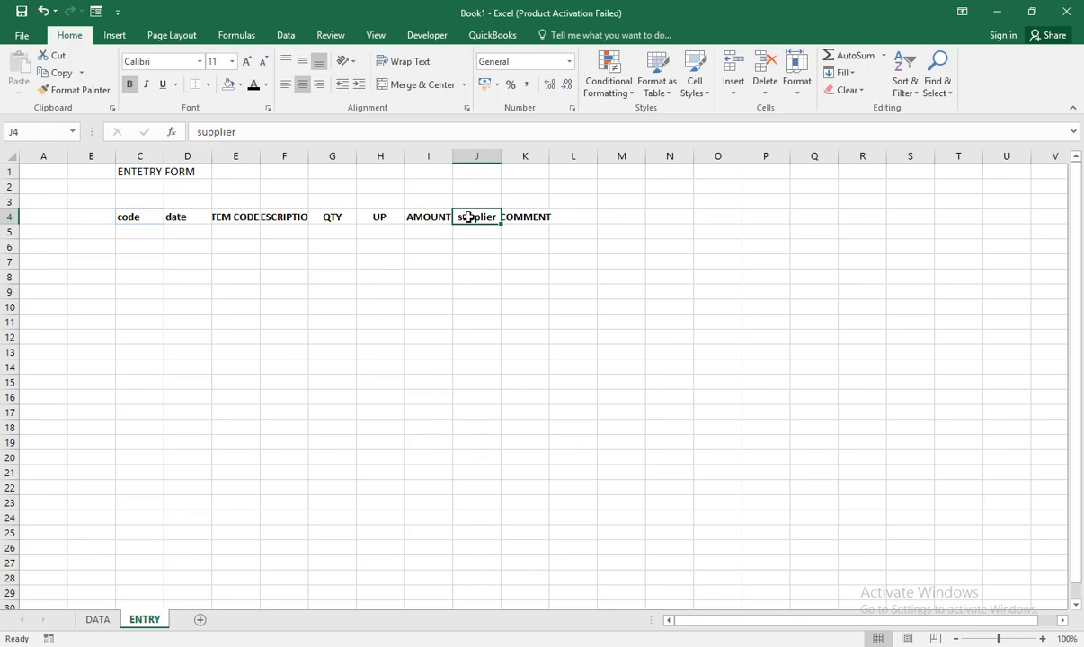
click(519, 216)
Step: Widen columns C to K equally so that every heading fits
drag(140, 154, 521, 156)
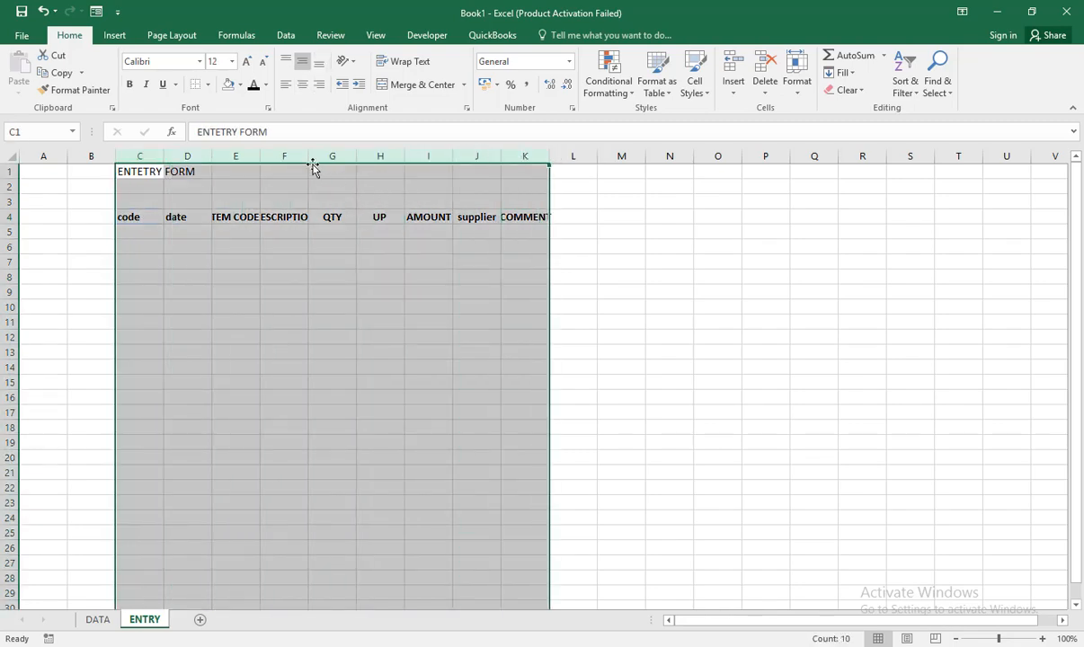
drag(309, 156, 339, 155)
click(342, 252)
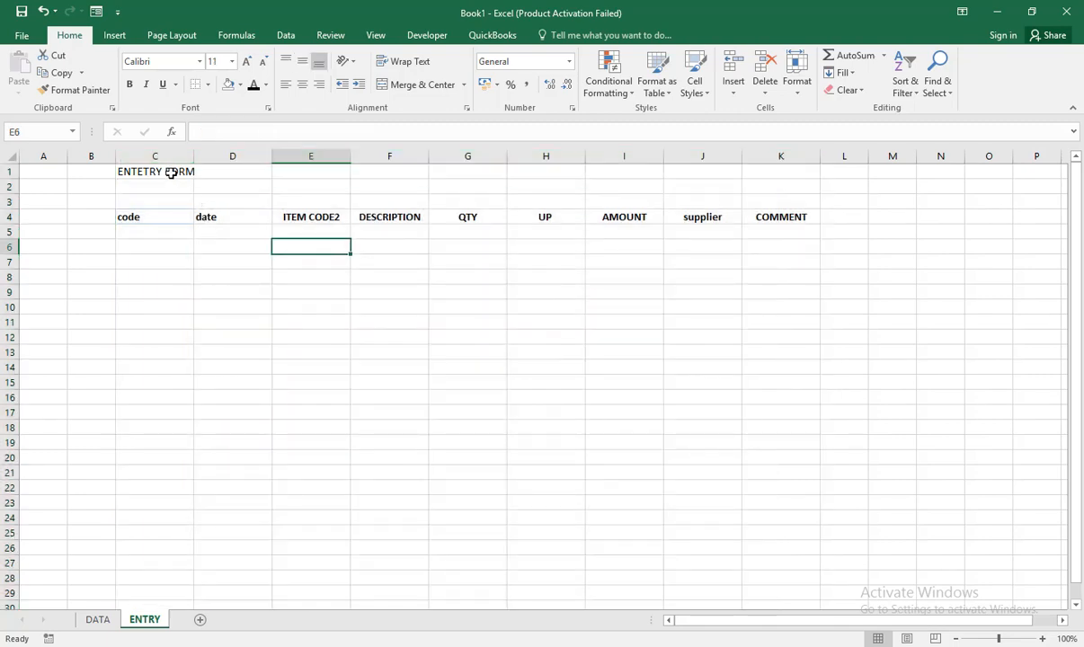
Step: Merge C1:G2 for the ENTETRY FORM title and format it left-aligned at font size 24
drag(169, 170, 467, 185)
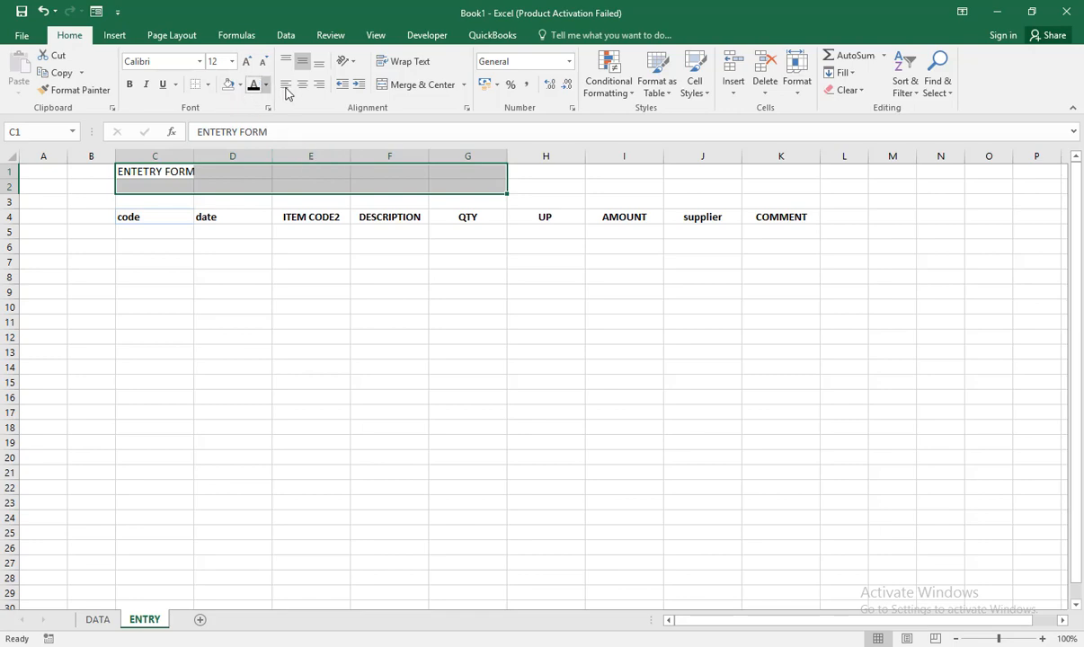
click(393, 86)
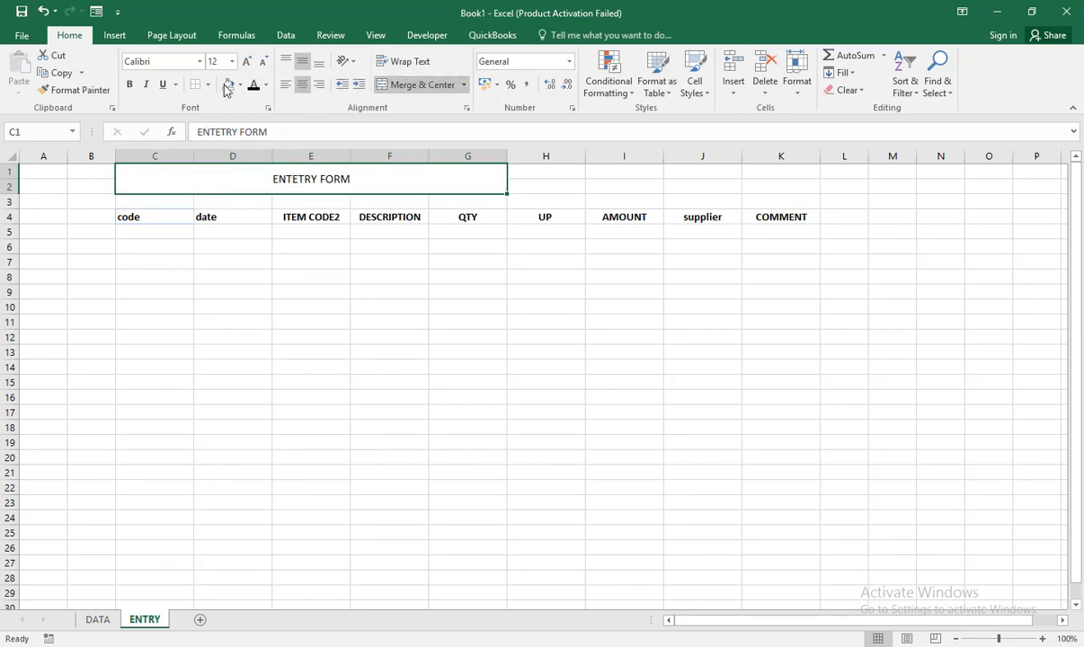
click(249, 61)
click(249, 60)
click(249, 61)
click(249, 60)
click(249, 60)
click(249, 61)
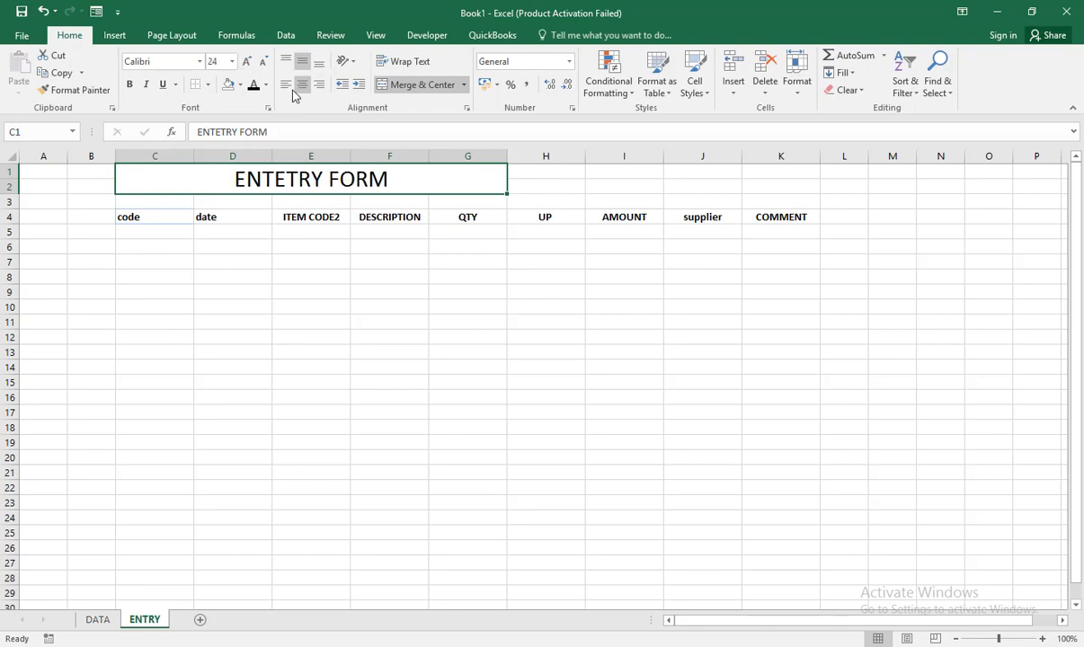
click(285, 85)
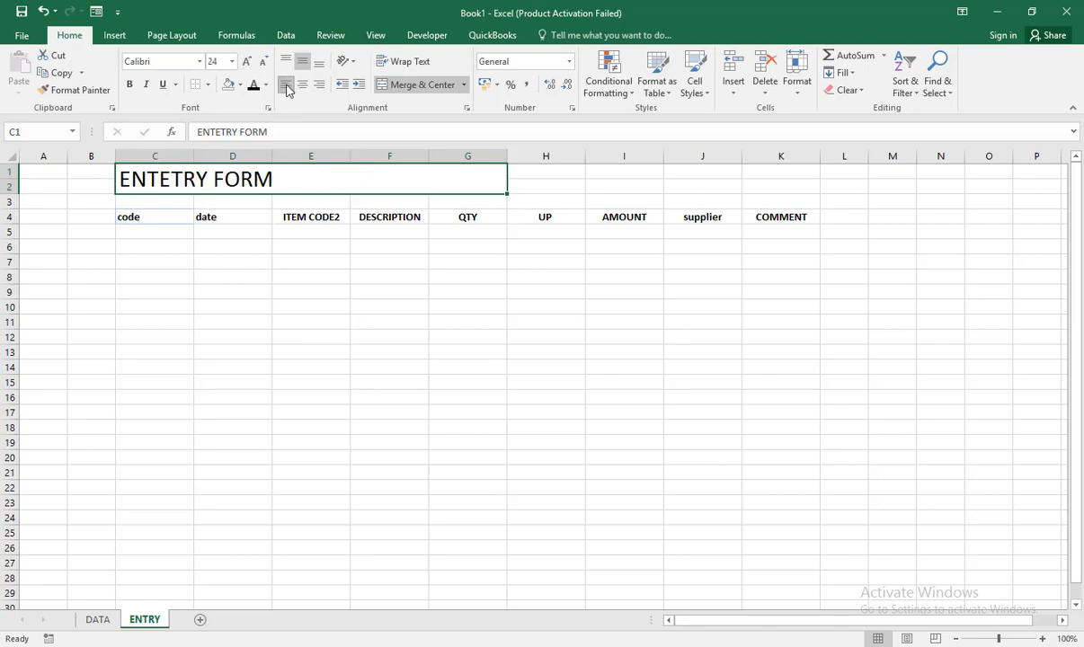
Step: Merge and center J1:K2 and enter FLEX in it
drag(529, 176, 780, 187)
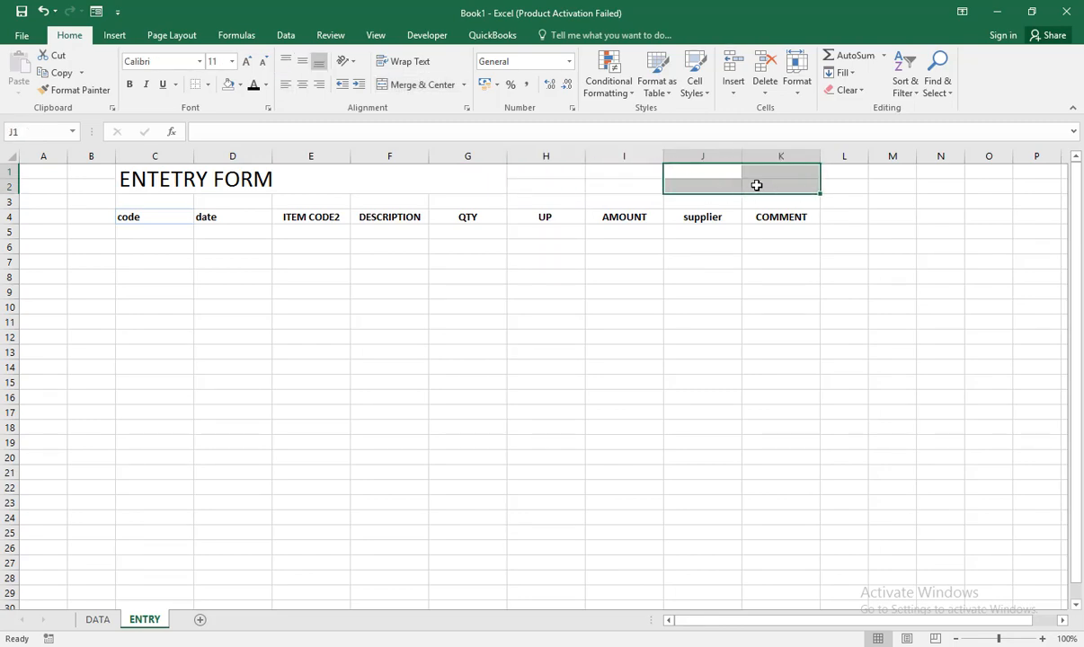
click(395, 86)
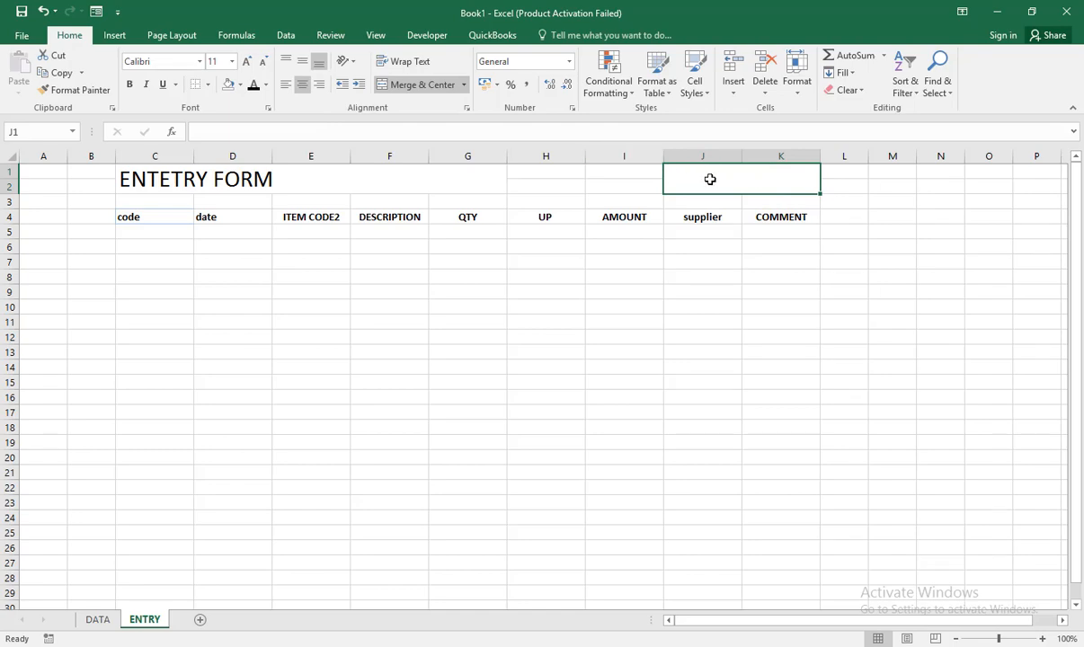
text(FLR)
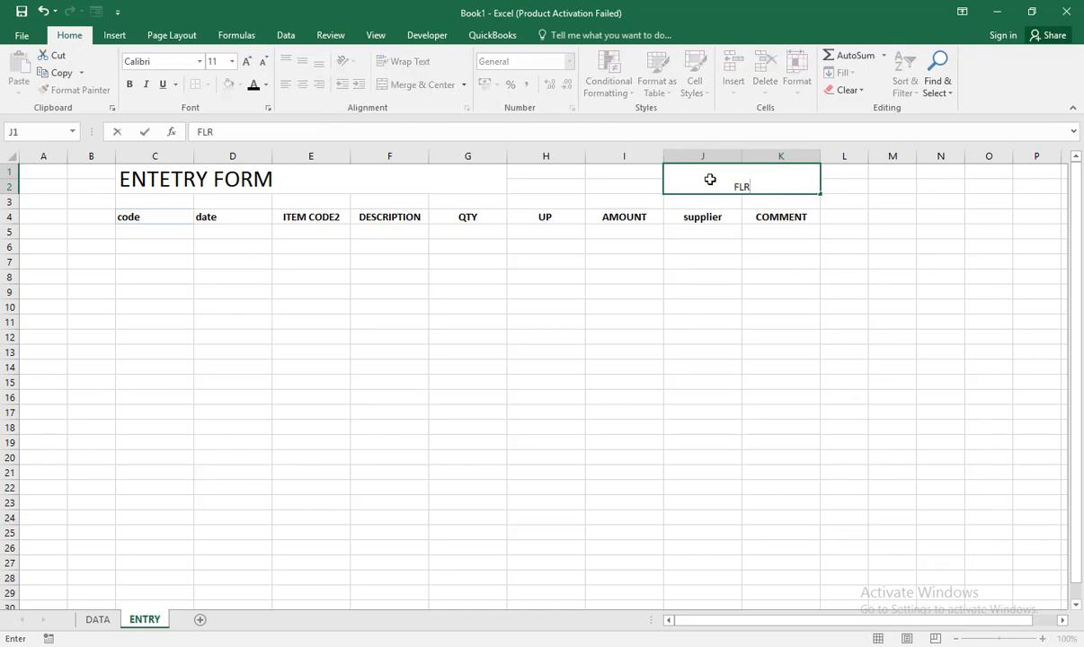
text(EX)
click(764, 320)
Step: Enlarge the FLEX text to font size 26 and fill its merged cell with standard orange
click(744, 179)
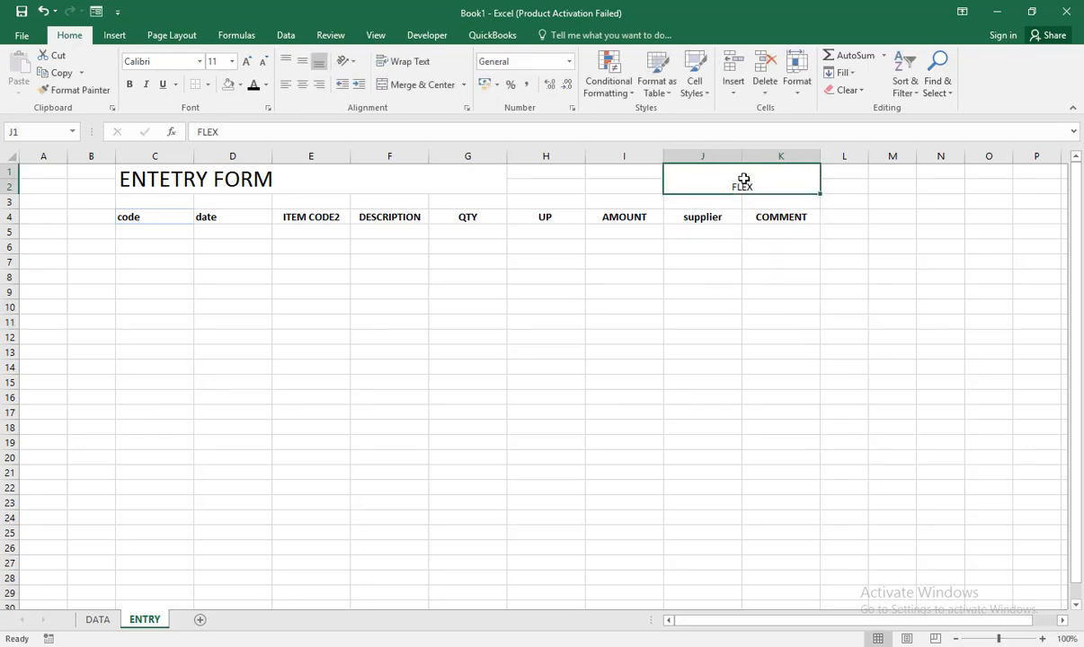
click(248, 61)
click(248, 61)
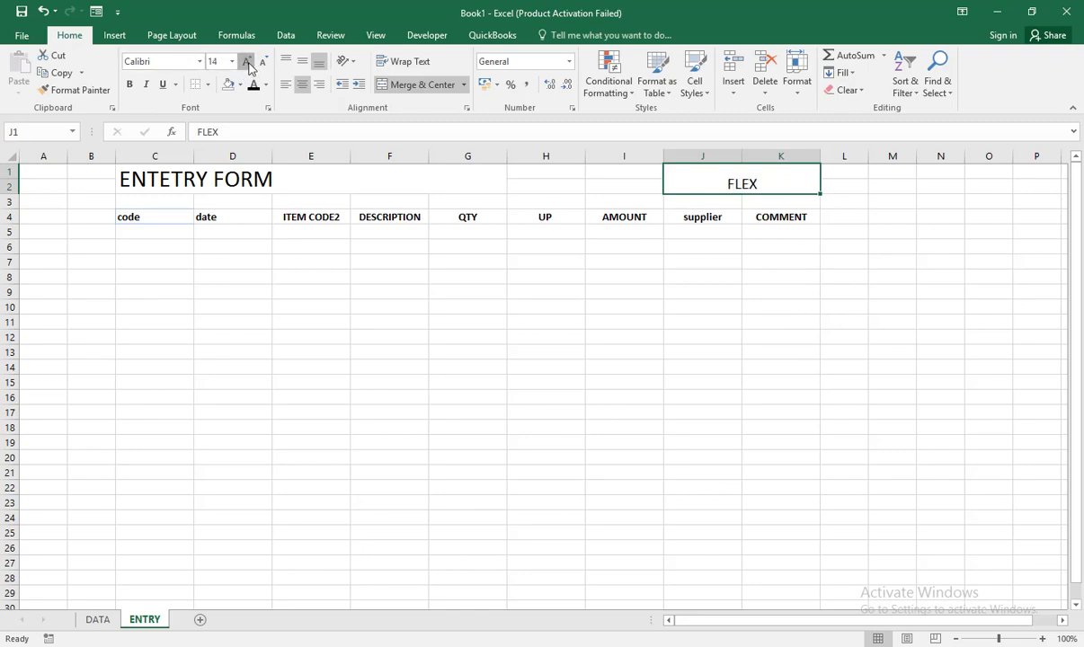
click(248, 61)
click(248, 61)
click(248, 61)
click(248, 61)
click(248, 61)
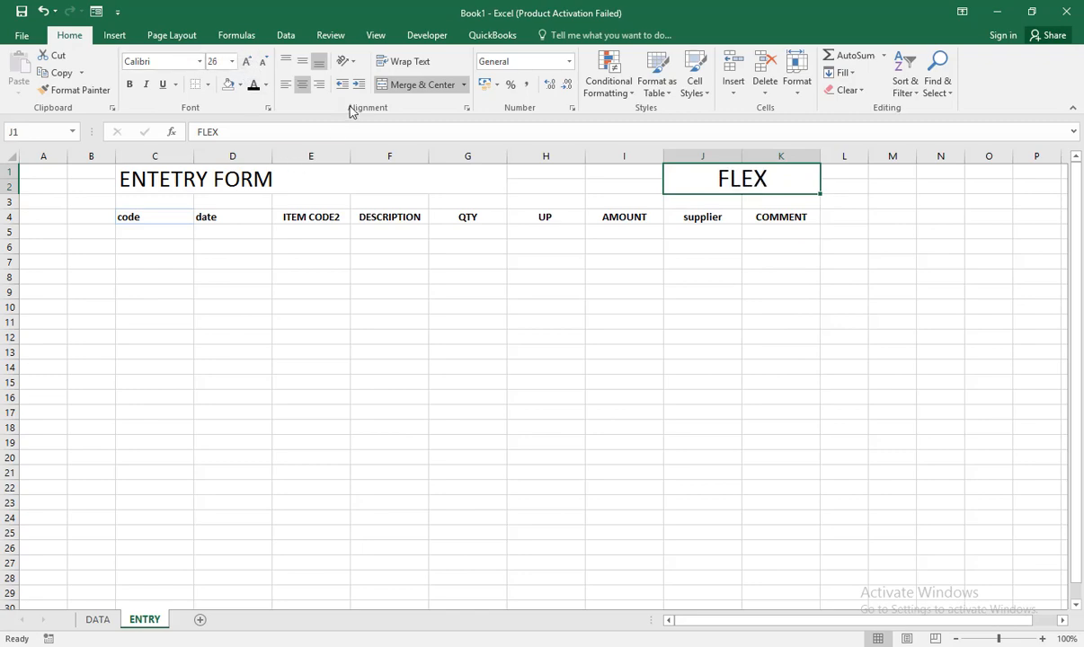
click(240, 85)
click(253, 202)
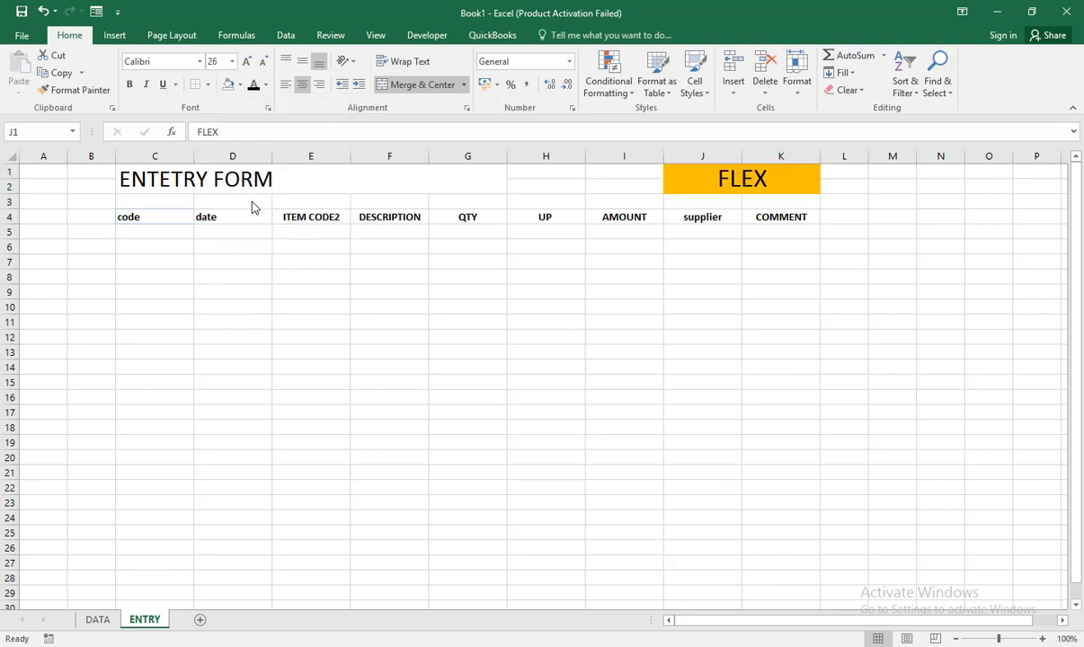
Step: Fill the title band C1:I2 with standard dark blue and make its text white
drag(150, 172, 634, 173)
click(229, 85)
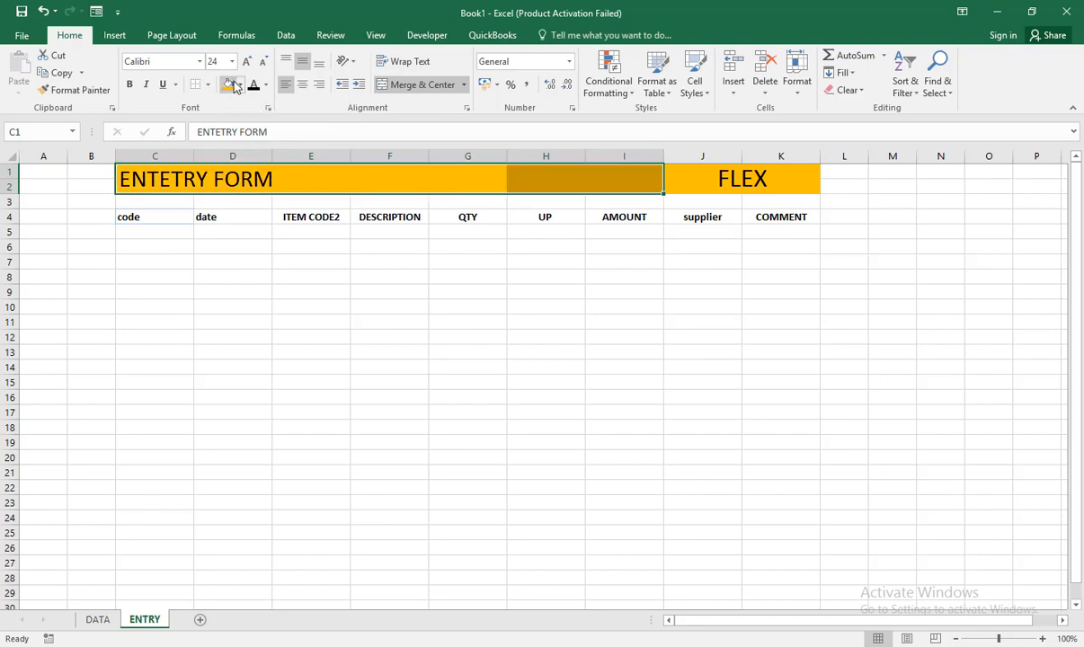
click(240, 86)
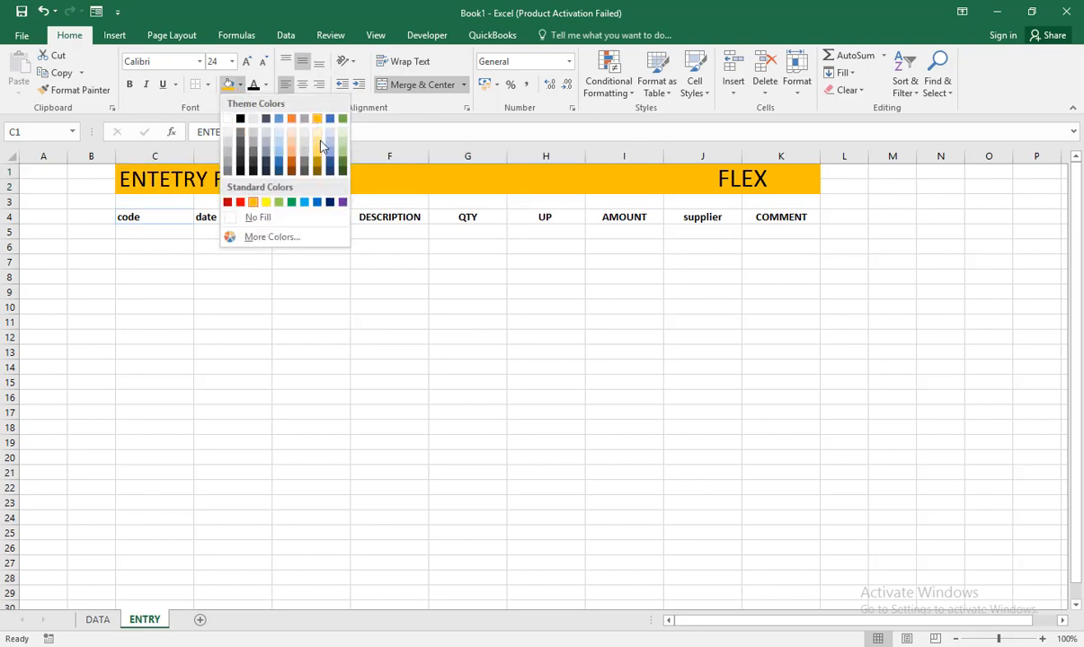
click(329, 203)
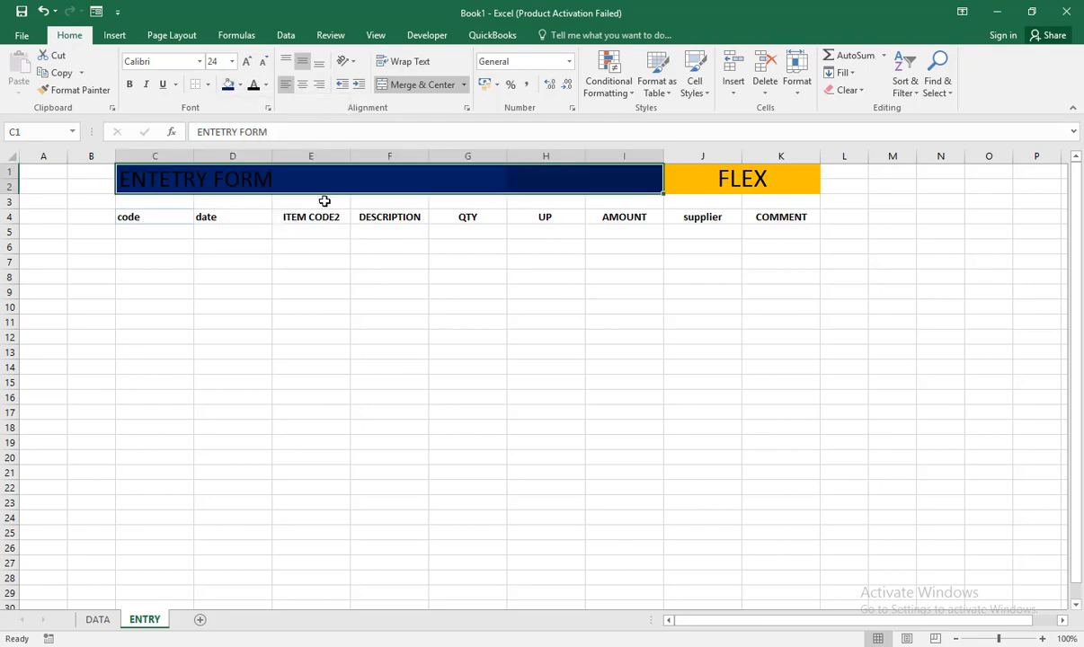
click(266, 86)
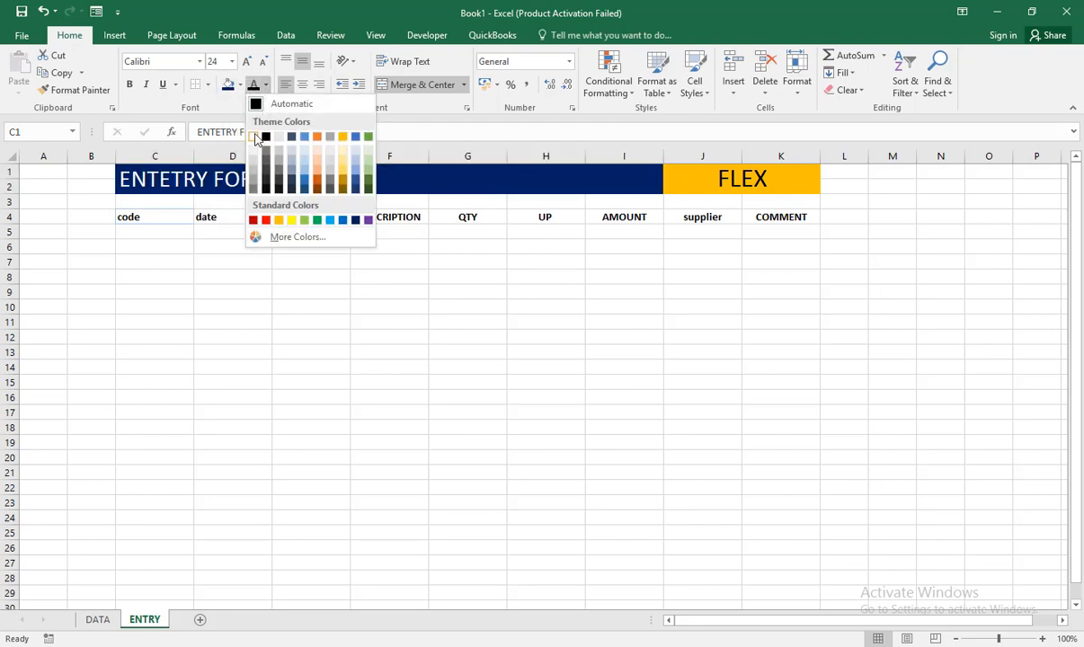
click(254, 137)
click(443, 240)
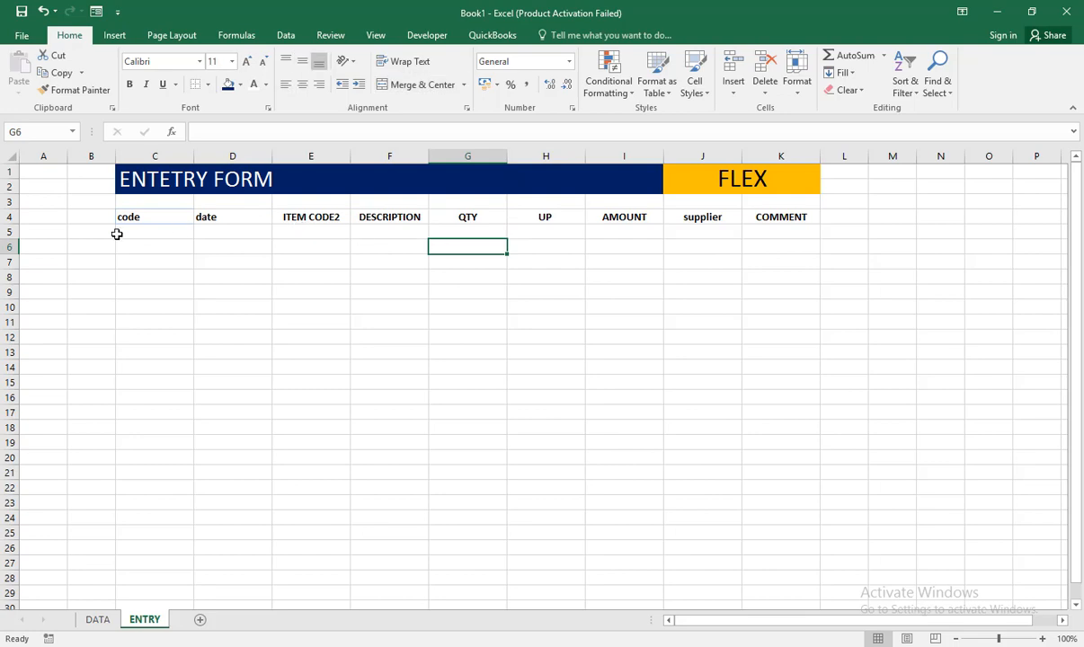
Step: Give the headings in C4:K4 the same dark blue fill and white font colour
drag(129, 218, 756, 215)
click(227, 84)
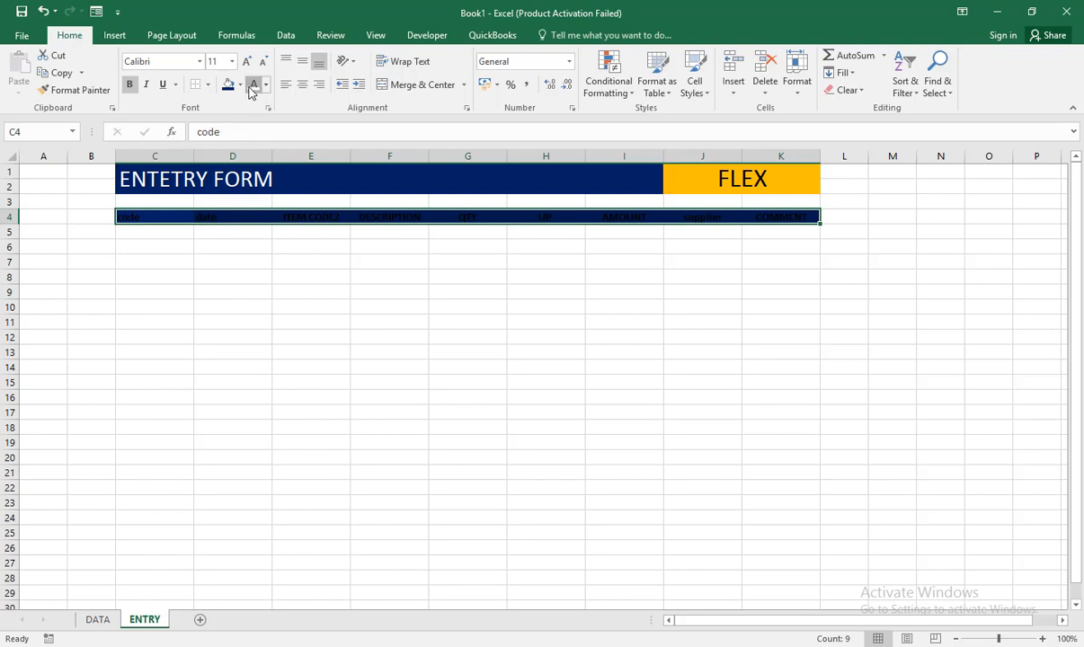
click(254, 85)
Step: Convert C4:K6 into a table that uses row 4 as its headers
click(156, 220)
drag(343, 248, 779, 251)
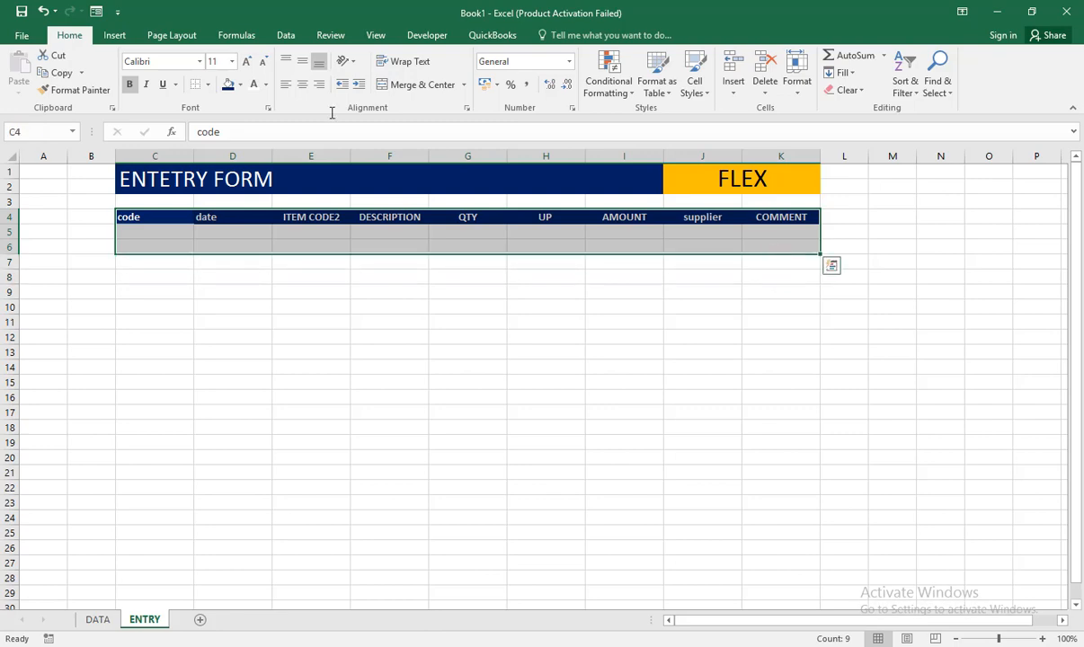
click(115, 35)
click(128, 72)
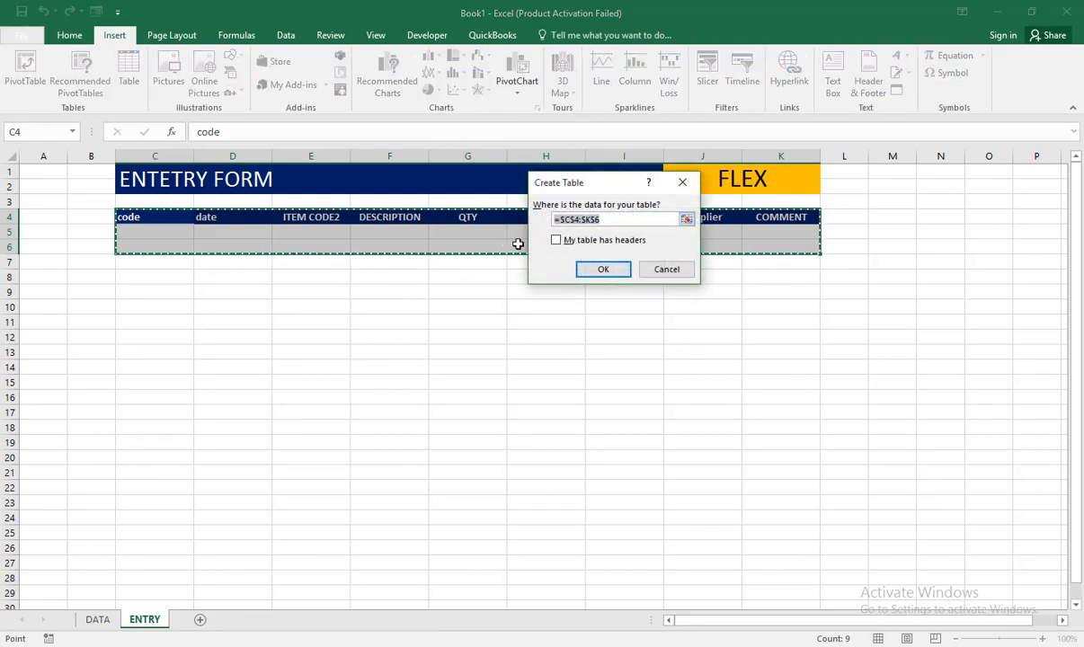
click(557, 241)
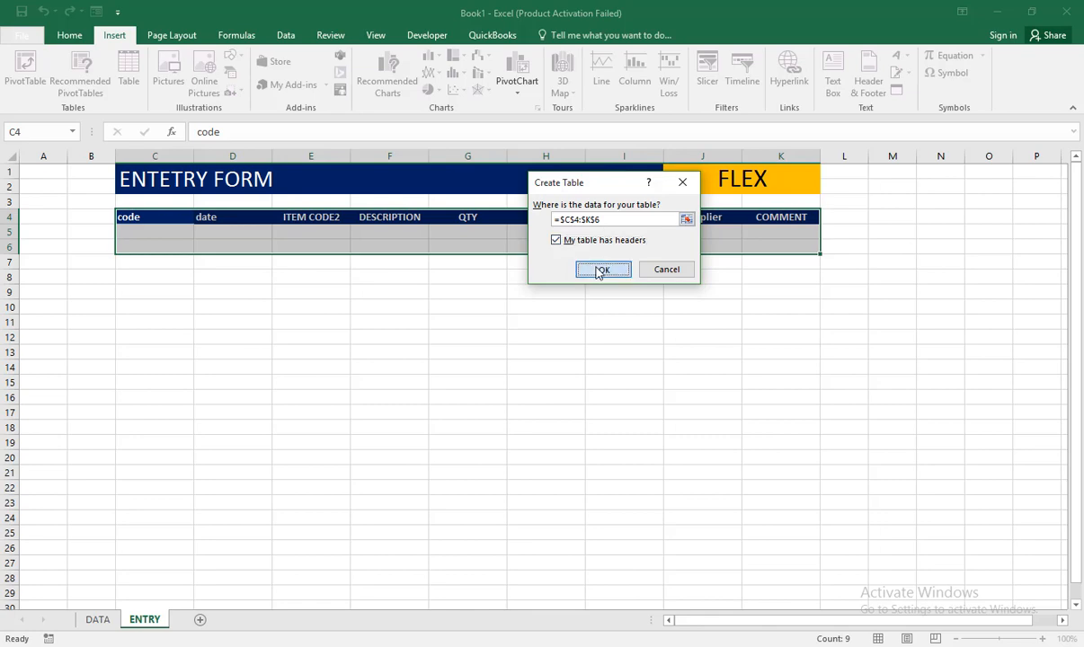
click(600, 270)
click(433, 292)
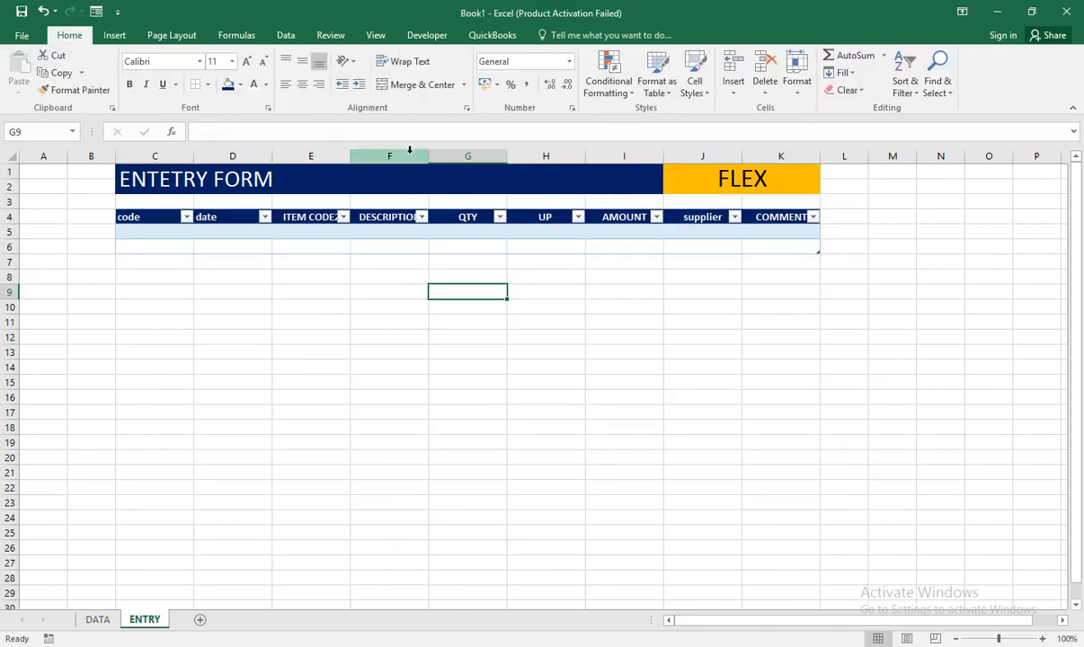
Step: Widen the DESCRIPTION column on the ENTRY sheet to fit its heading and add a new sheet named EXIT
drag(429, 157, 458, 164)
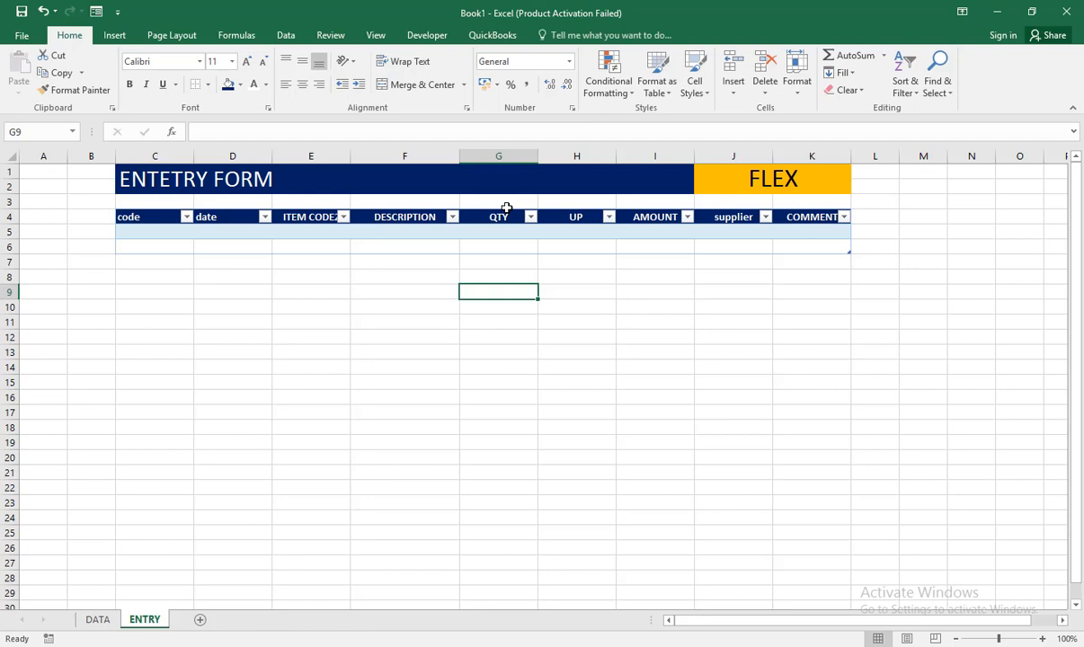
click(199, 620)
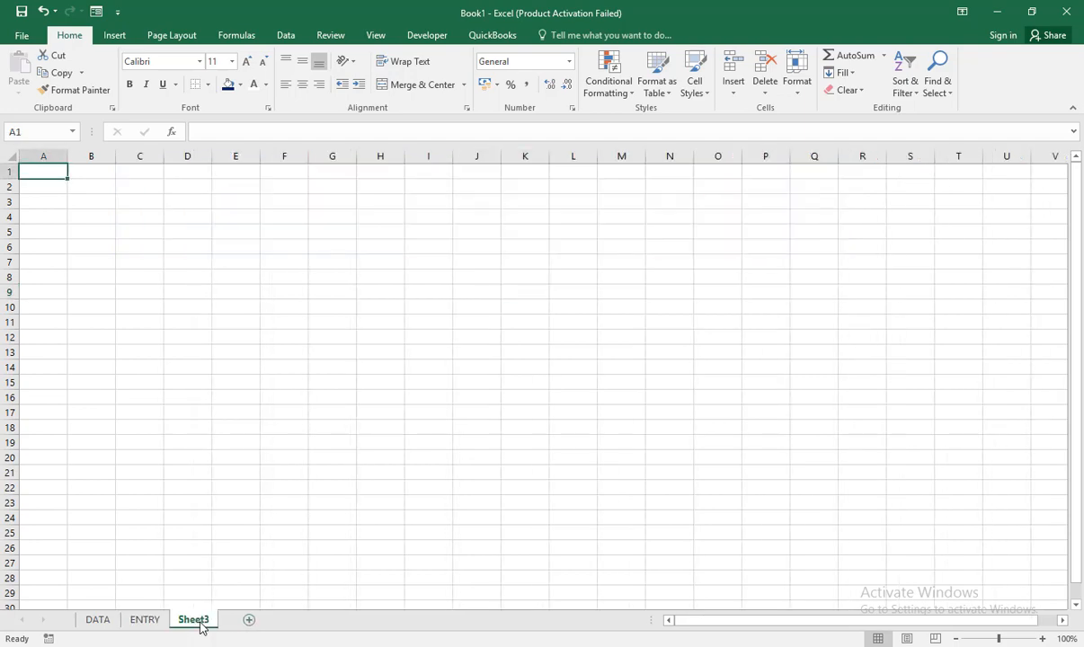
double_click(194, 620)
text(E)
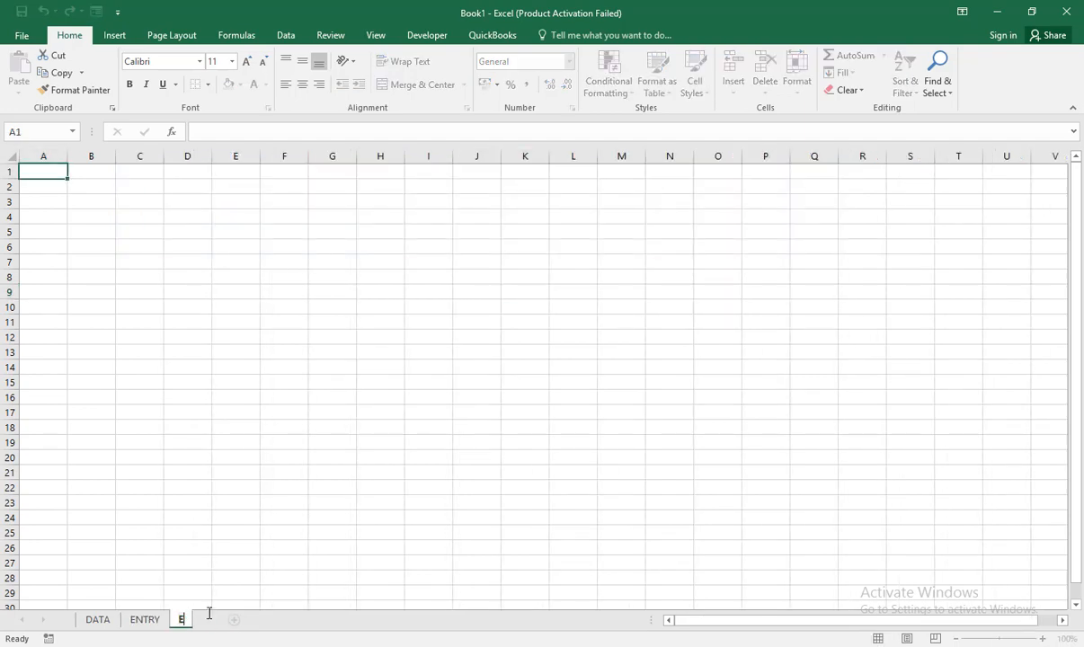
text(XIT)
click(144, 629)
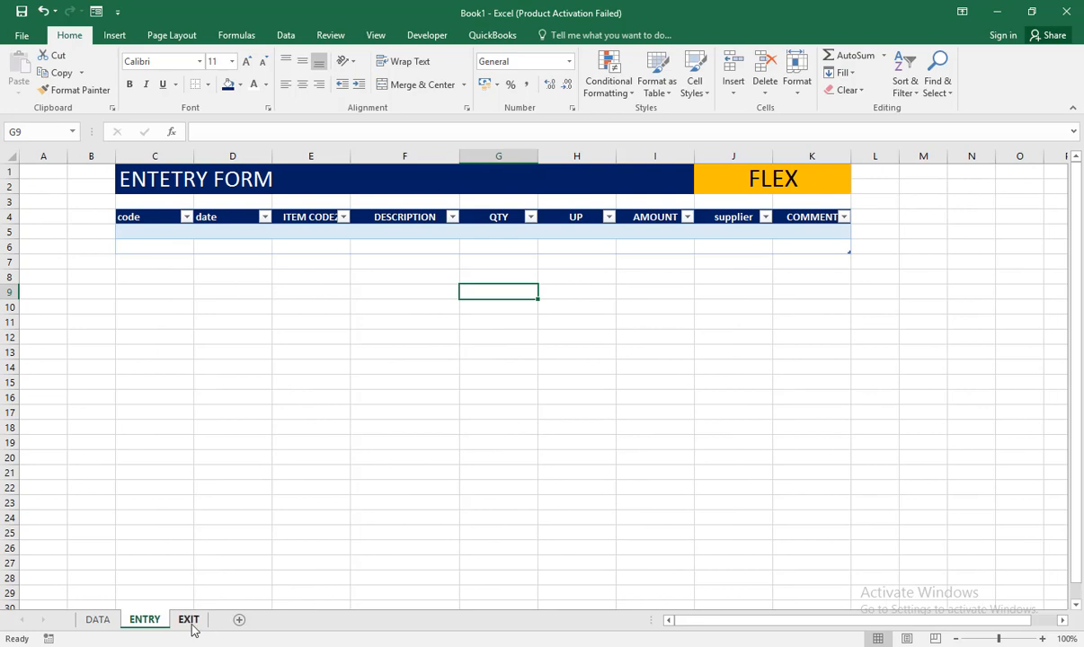
Step: Copy the form title band and headings in C1:K5 of the ENTRY sheet to cell C1 of the EXIT sheet
click(186, 625)
click(138, 627)
drag(137, 175, 782, 234)
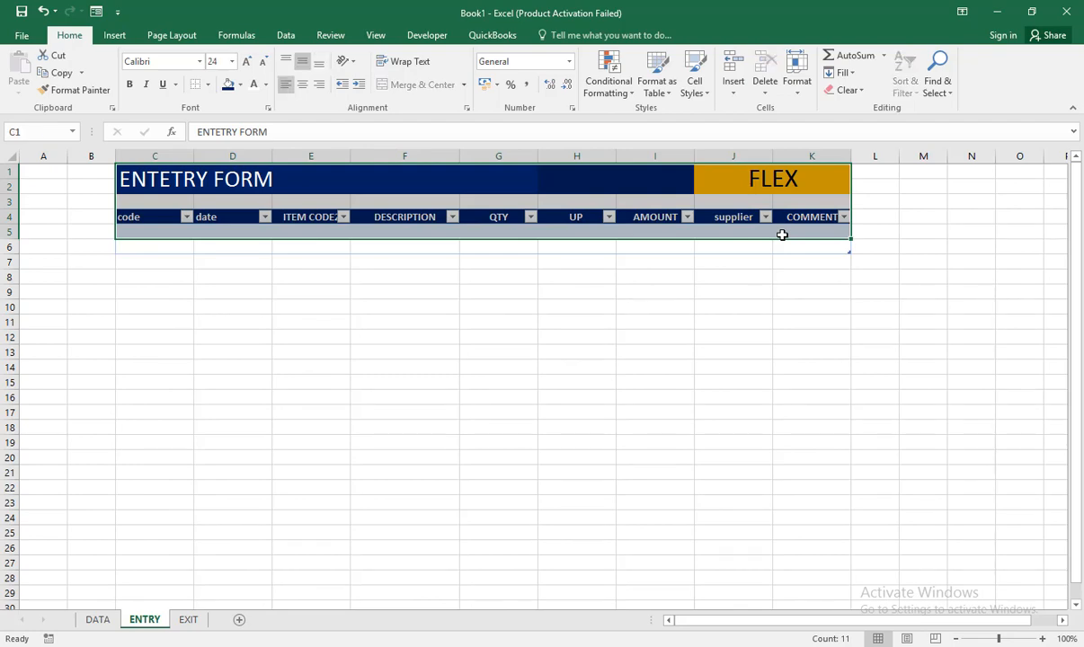
key(ctrl+c)
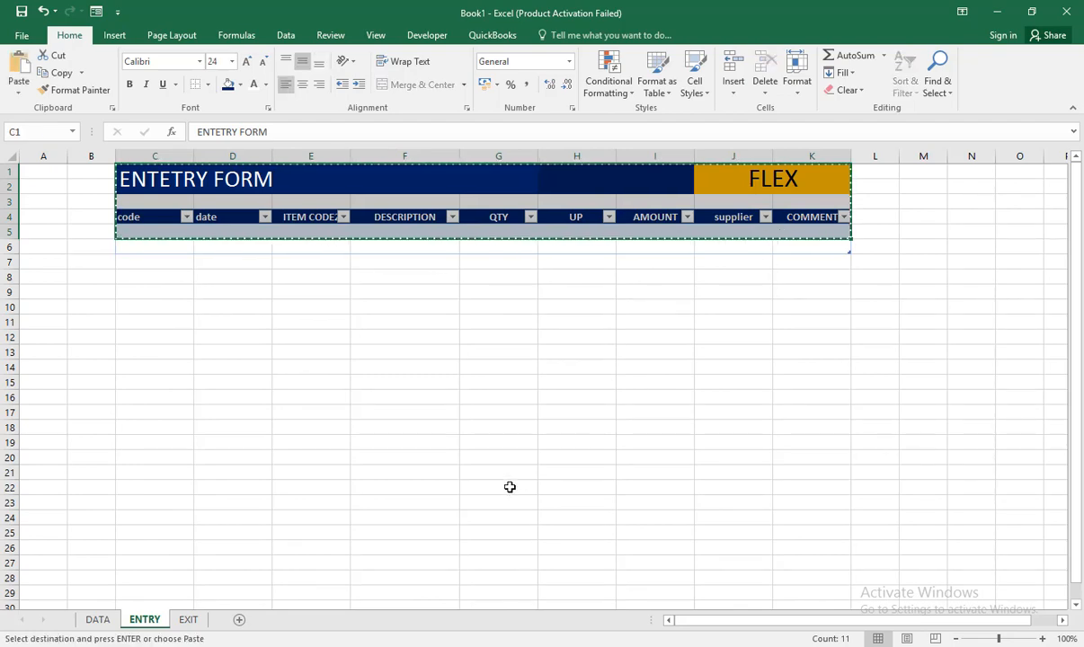
click(189, 619)
click(141, 158)
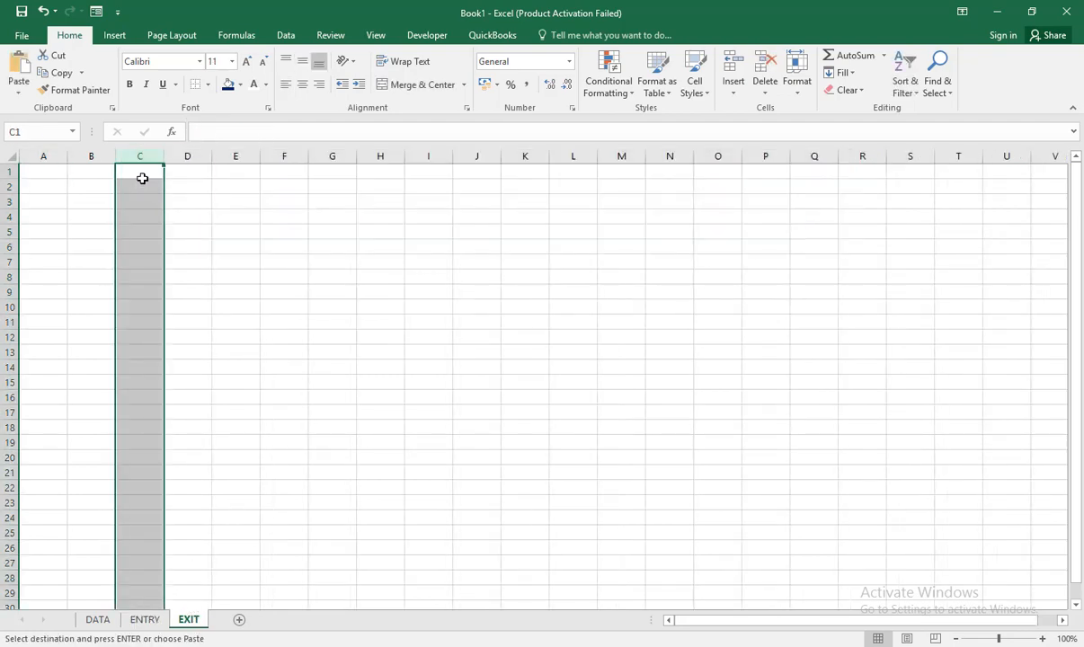
click(142, 178)
key(ctrl+v)
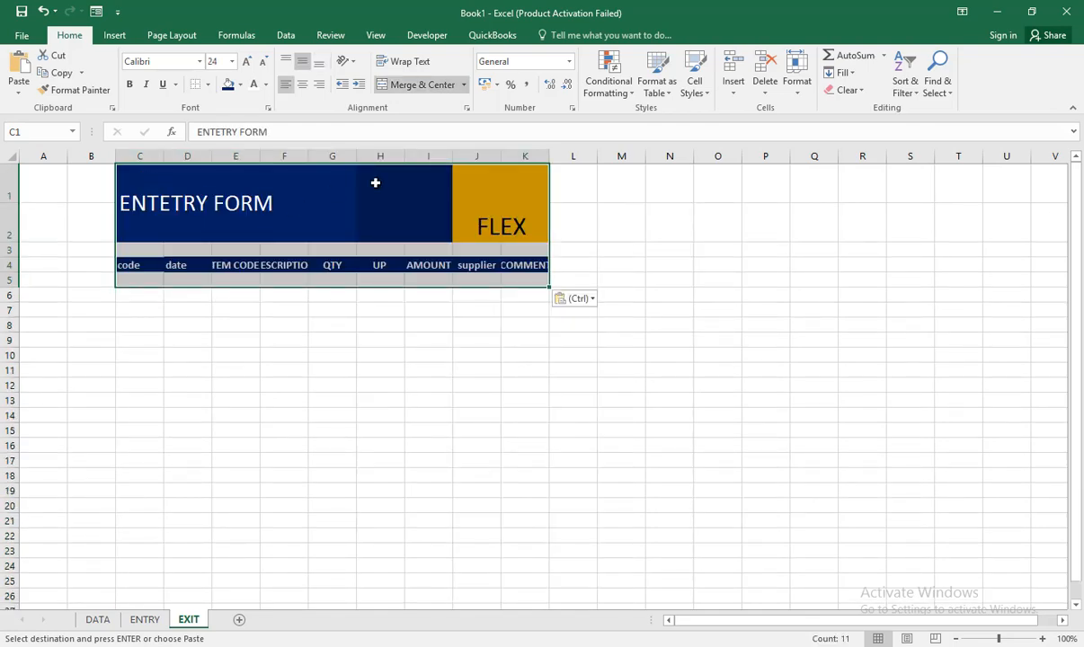
Step: Widen columns C:K equally so all headings fit, and reduce the height of rows 1 and 2
drag(148, 156, 545, 167)
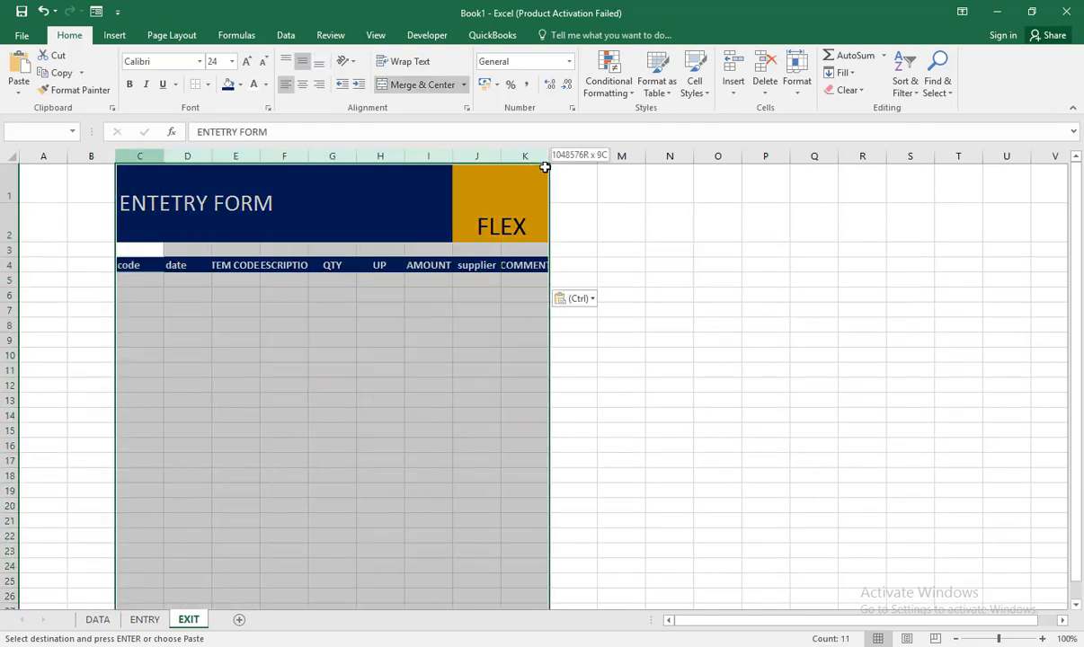
drag(357, 155, 443, 168)
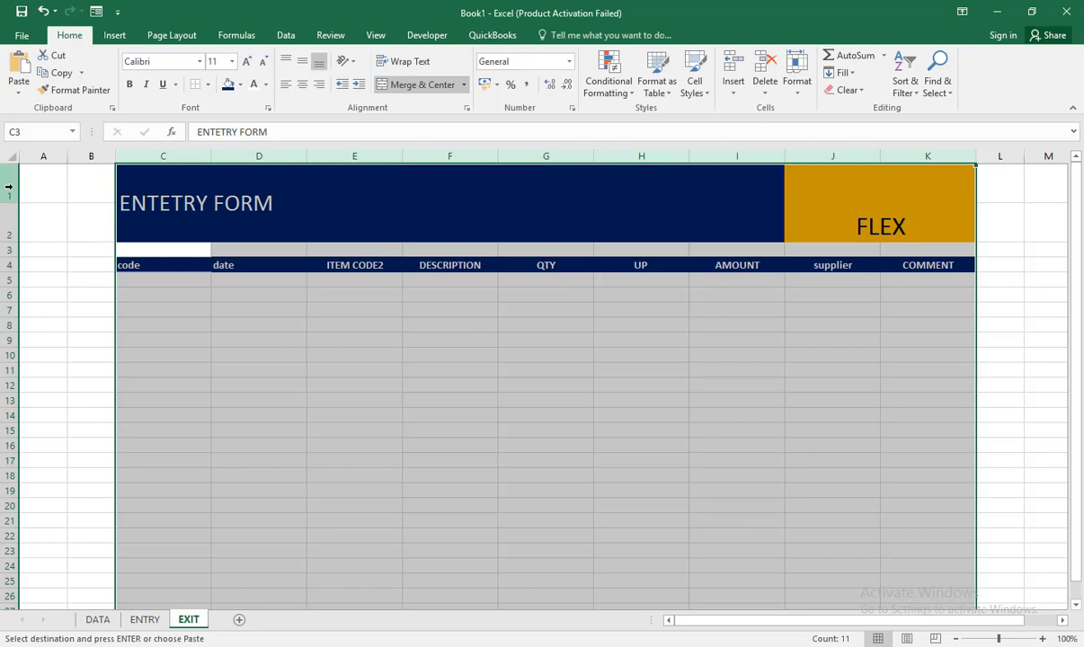
drag(10, 180, 10, 212)
click(263, 258)
Step: Change the title text on the EXIT sheet to EXIT FORM
double_click(199, 186)
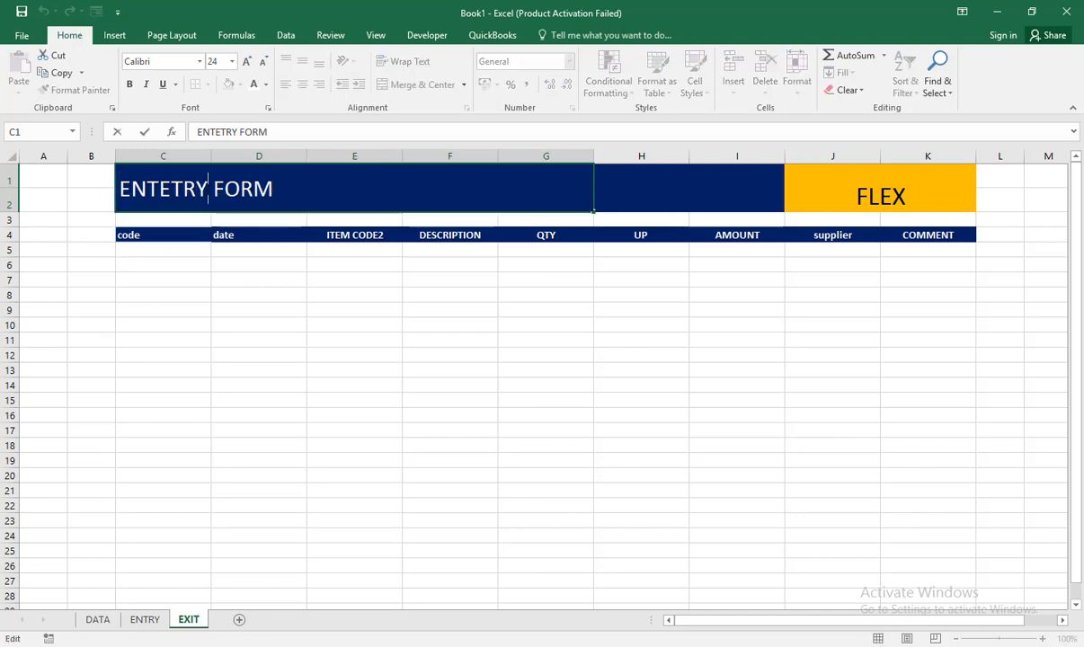
click(209, 187)
key(BackSpace)
key(BackSpace)
key(BackSpace)
key(BackSpace)
key(BackSpace)
key(BackSpace)
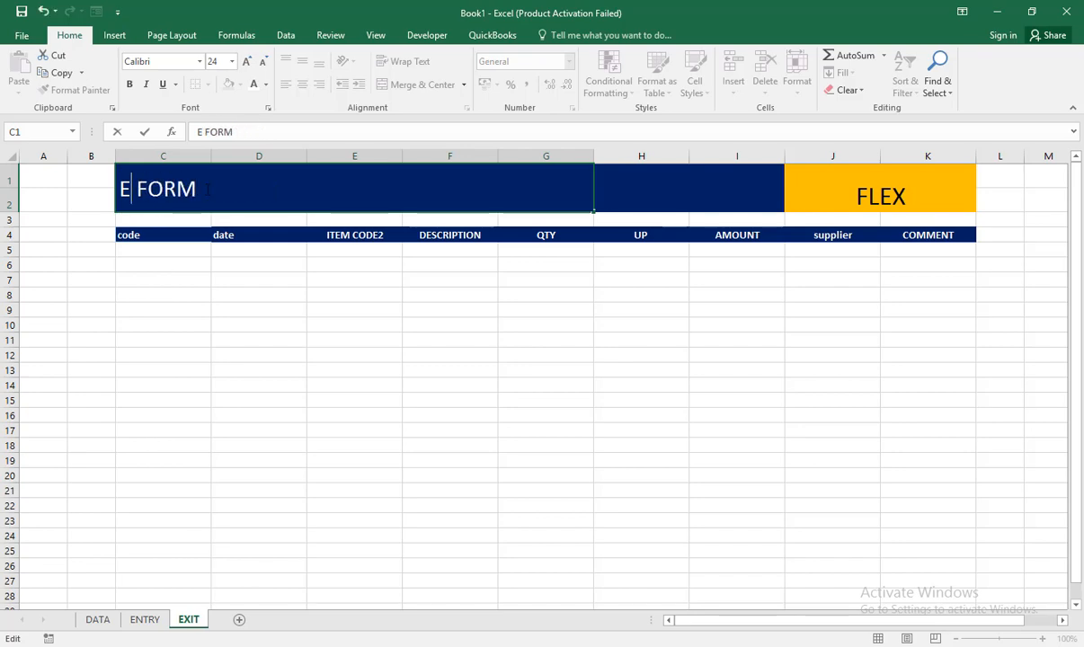
text(XITE)
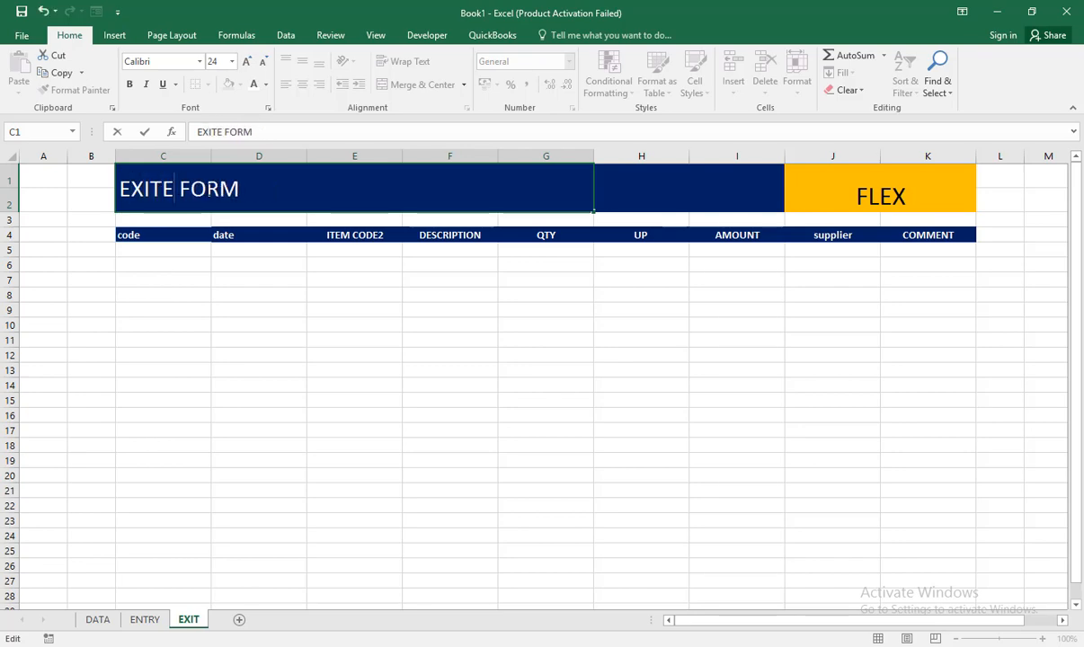
key(BackSpace)
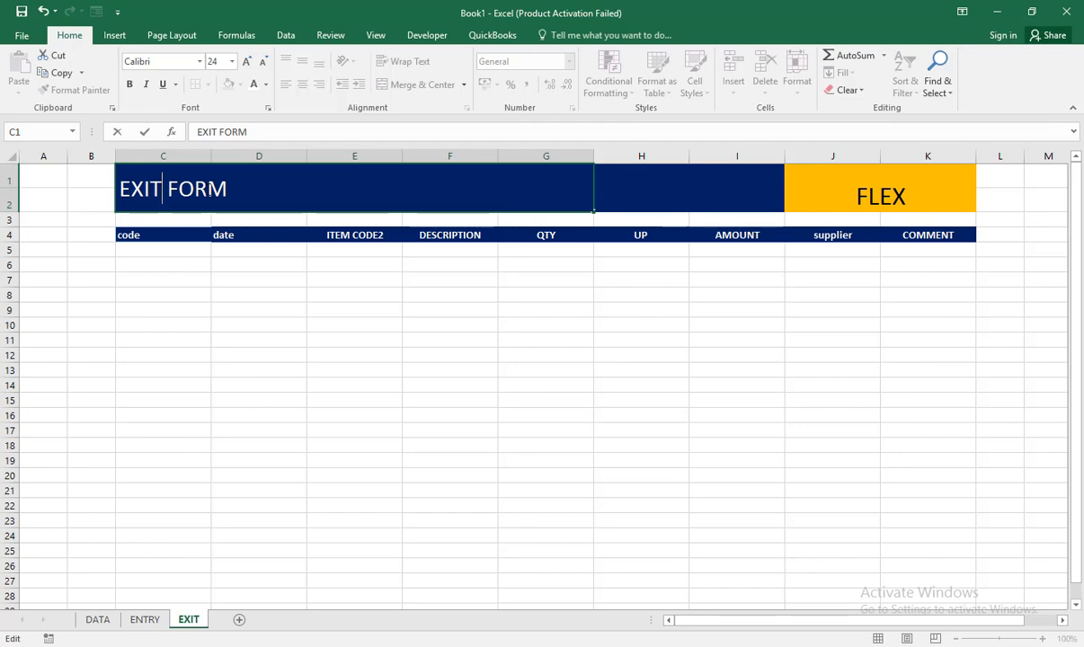
Step: Correct the misspelled title on the ENTRY sheet to ENTRY FORM
click(139, 620)
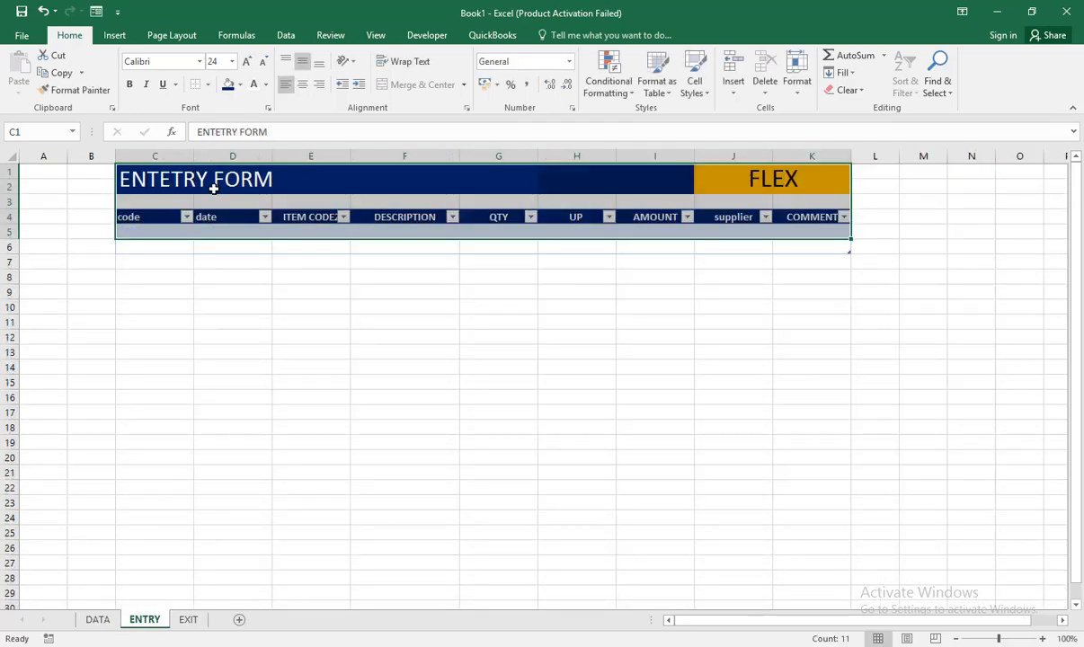
double_click(193, 180)
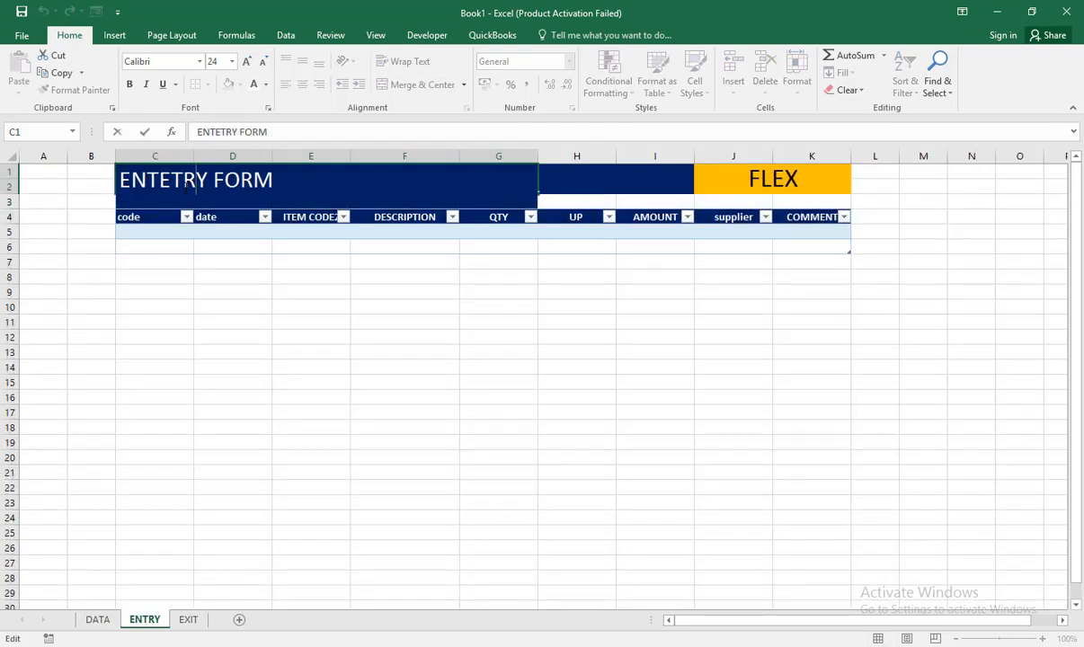
key(BackSpace)
key(BackSpace)
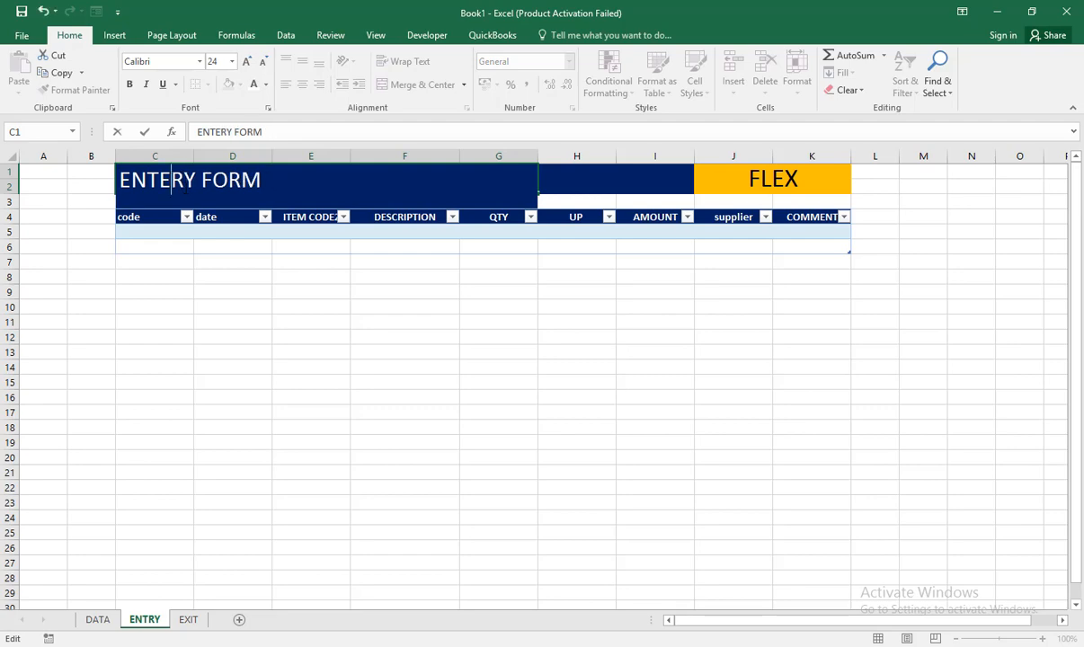
click(278, 288)
Step: Try to convert C4:K6 on the EXIT sheet into a table without marking row 4 as headers
click(188, 619)
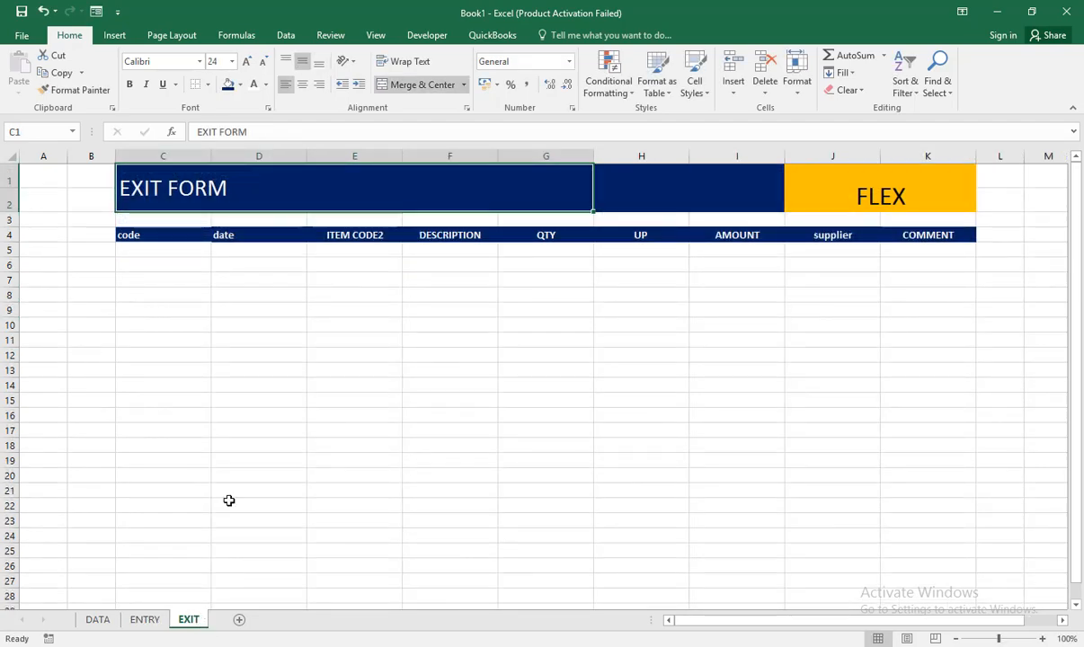
click(145, 620)
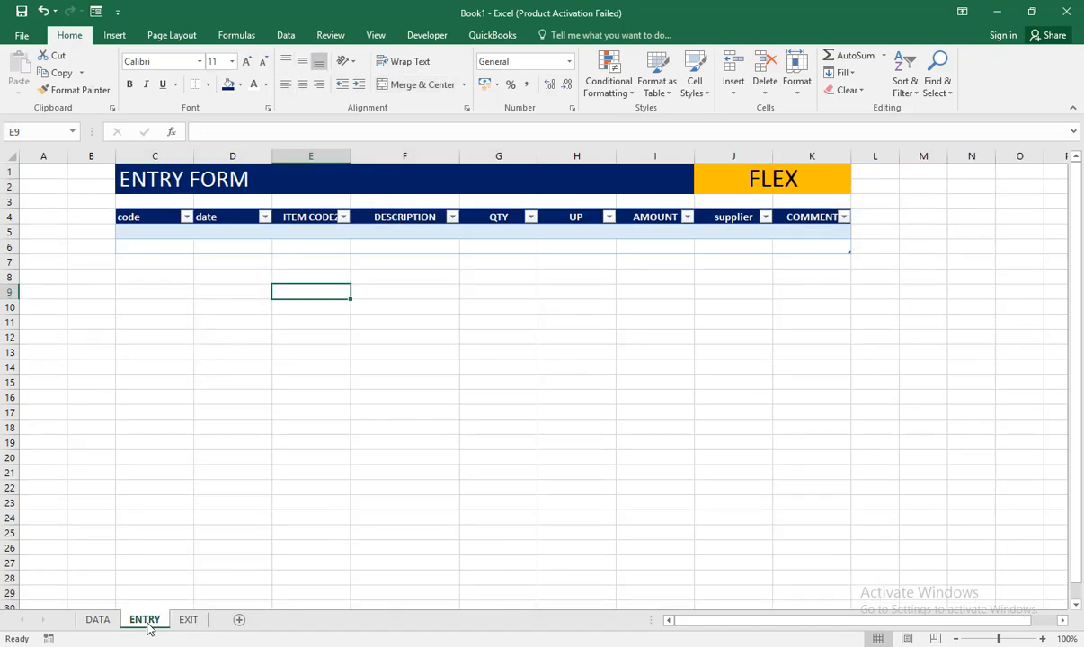
click(188, 622)
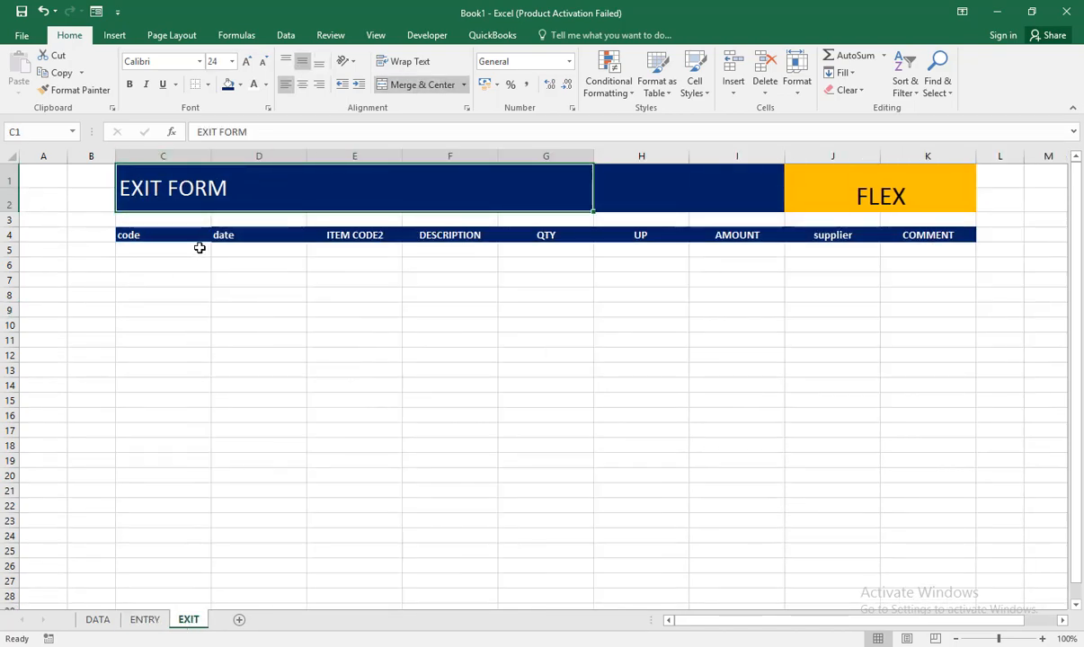
drag(176, 235, 738, 236)
mouse_move(910, 255)
mouse_down()
mouse_move(920, 249)
mouse_move(919, 266)
mouse_up()
click(114, 36)
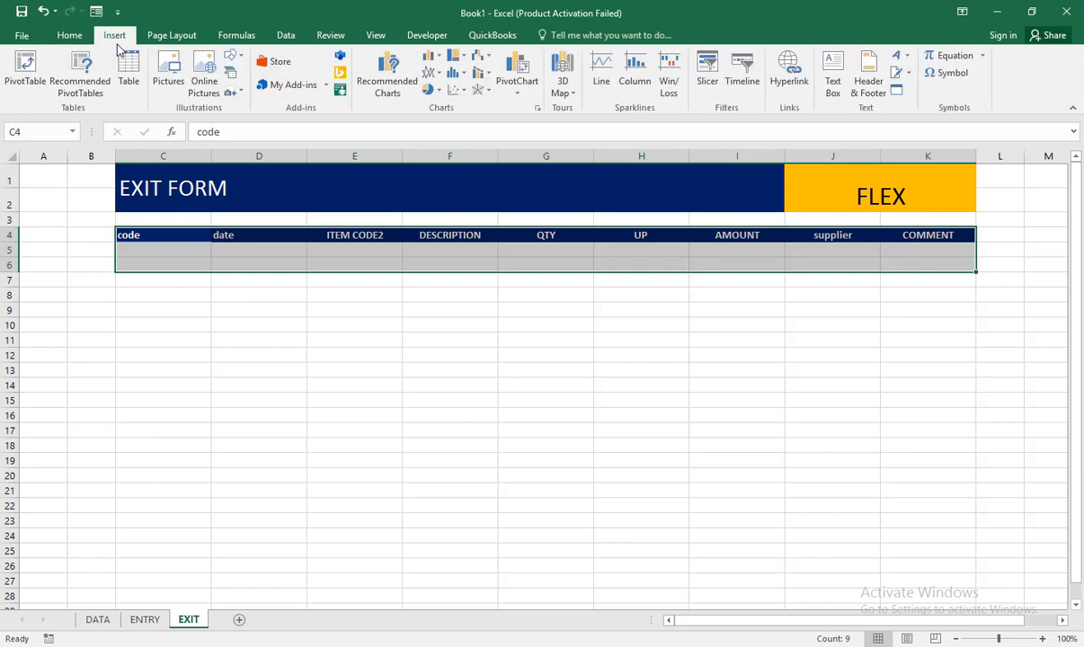
click(129, 74)
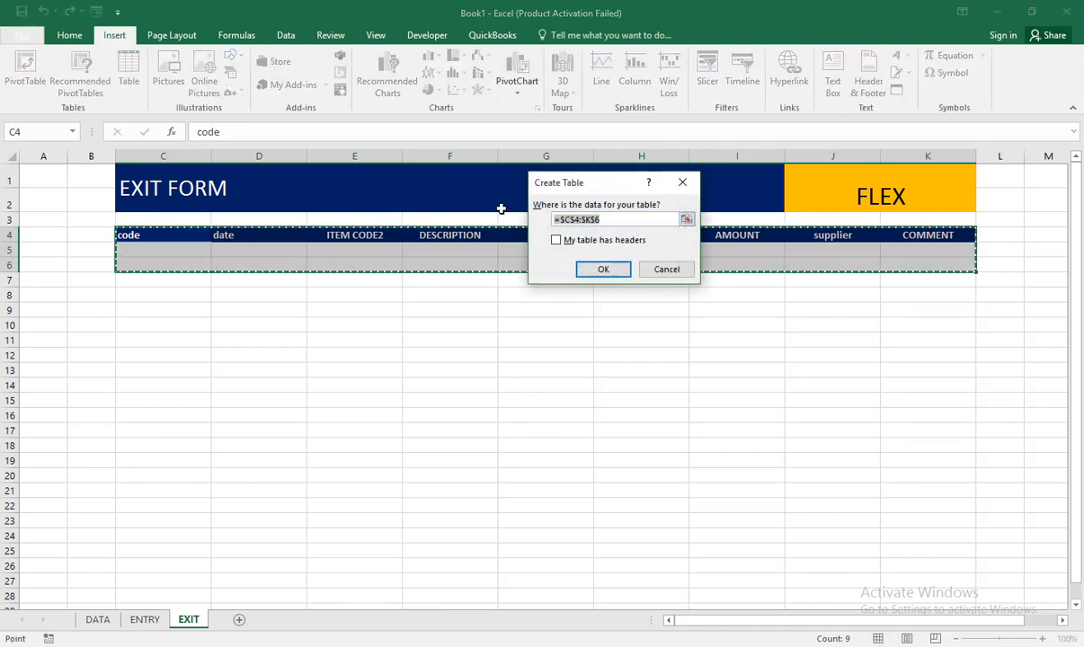
click(603, 271)
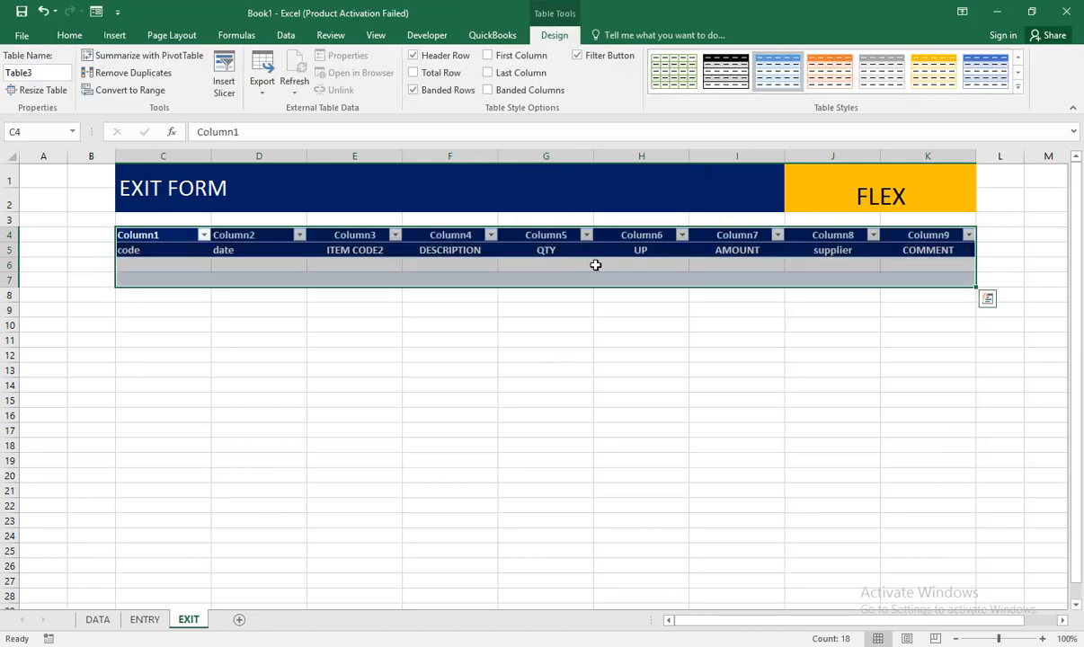
click(43, 13)
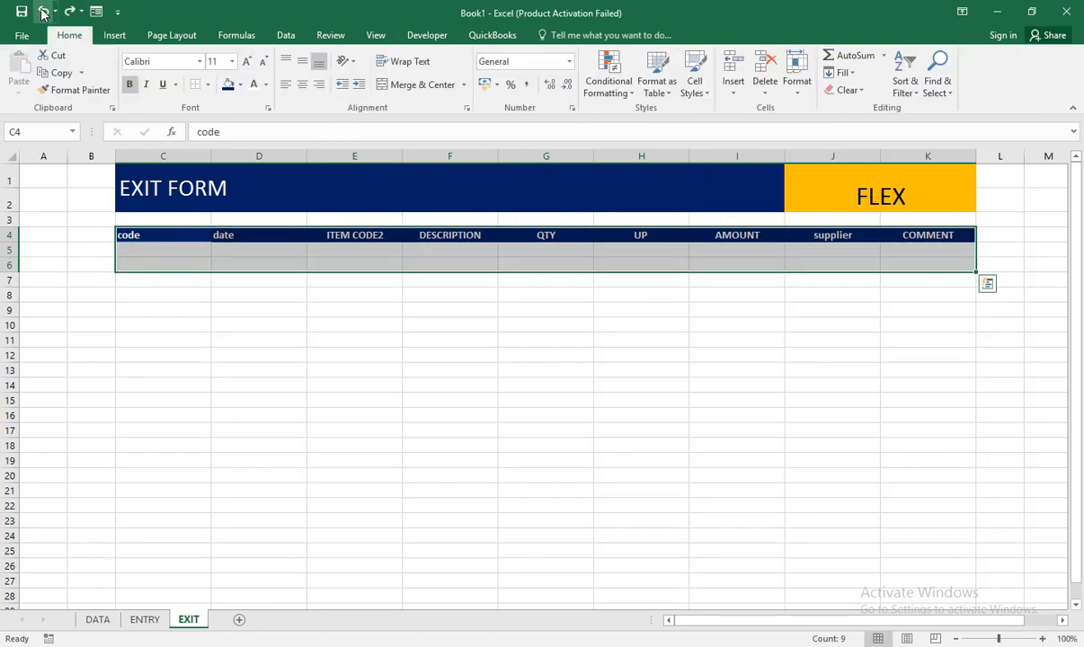
Step: Convert C4:K6 on the EXIT sheet into a table that uses row 4 as its headers
click(111, 35)
click(129, 70)
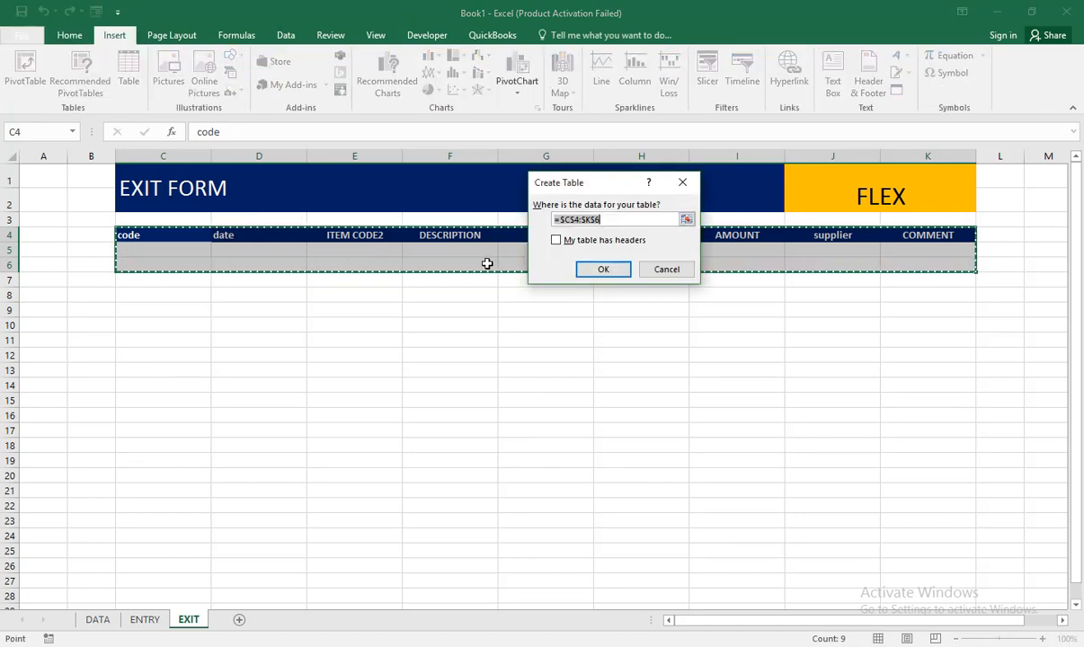
click(568, 241)
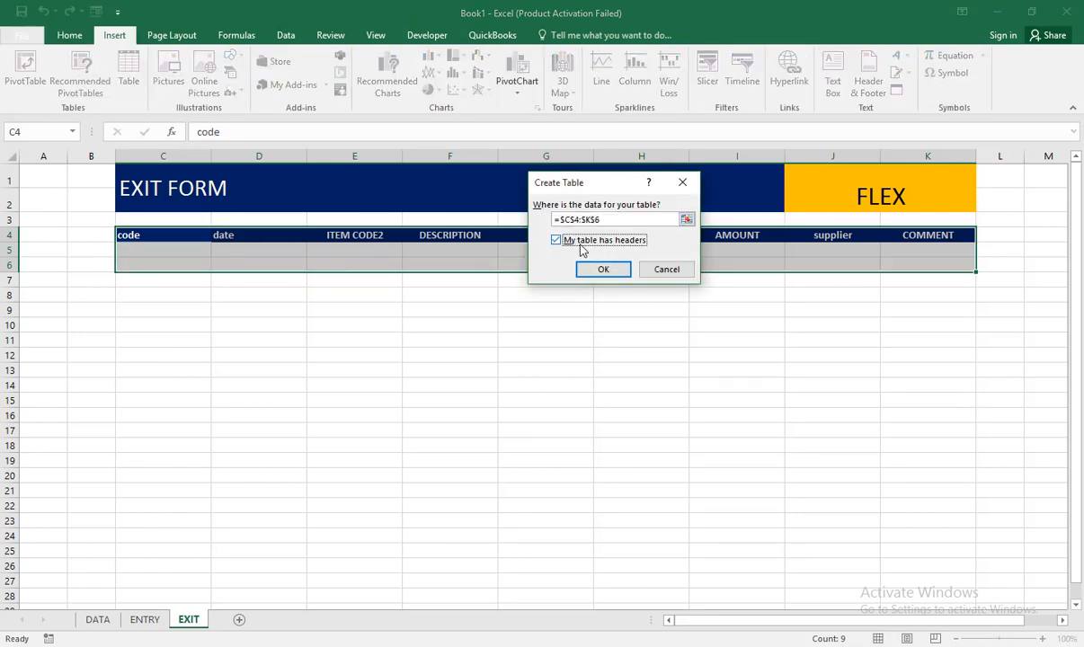
click(601, 270)
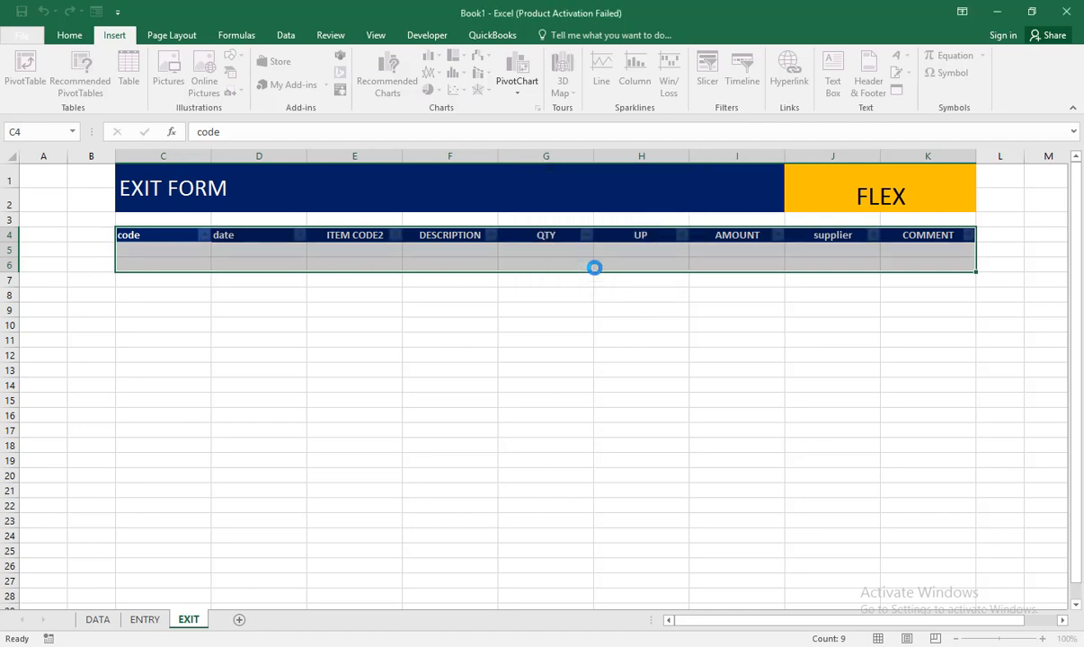
click(386, 307)
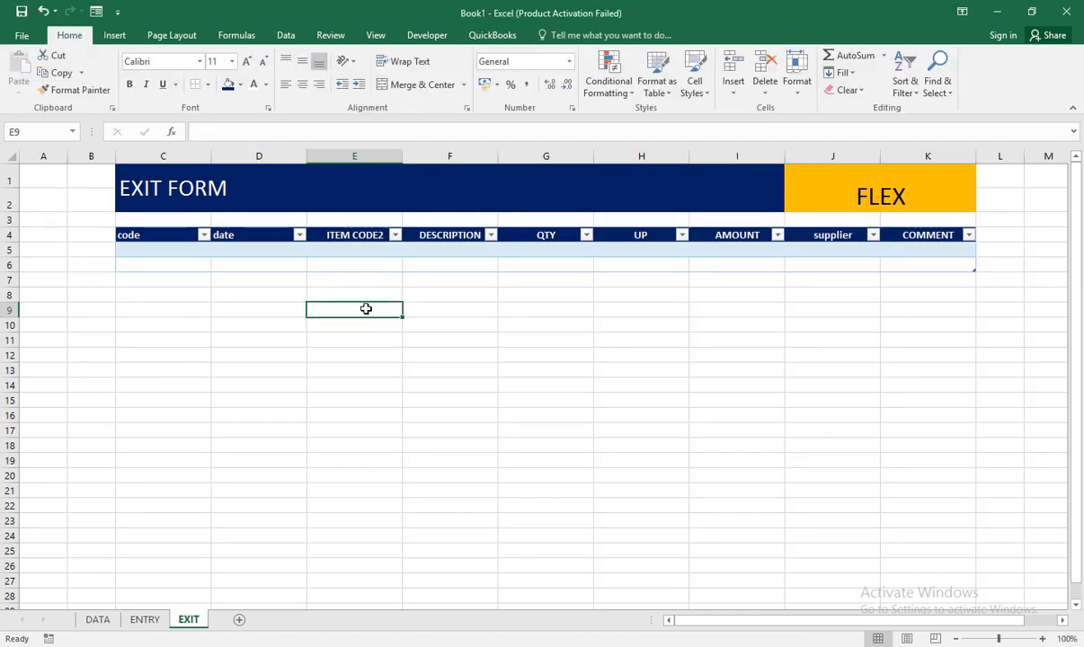
Step: Add a new sheet after EXIT and name it SALES TRACK
click(240, 621)
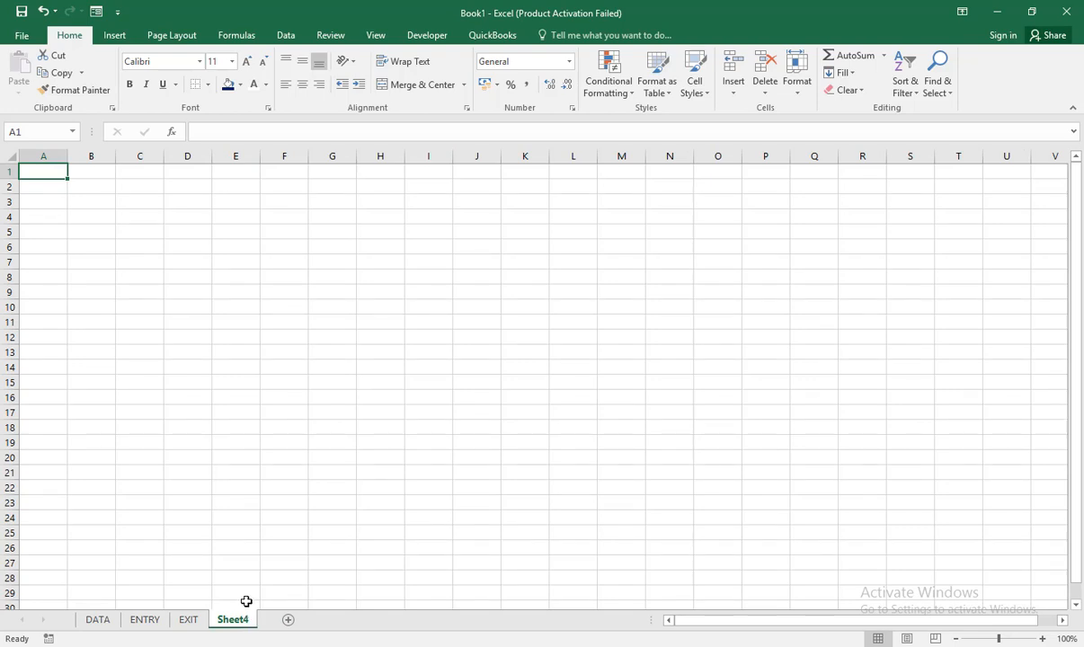
double_click(222, 624)
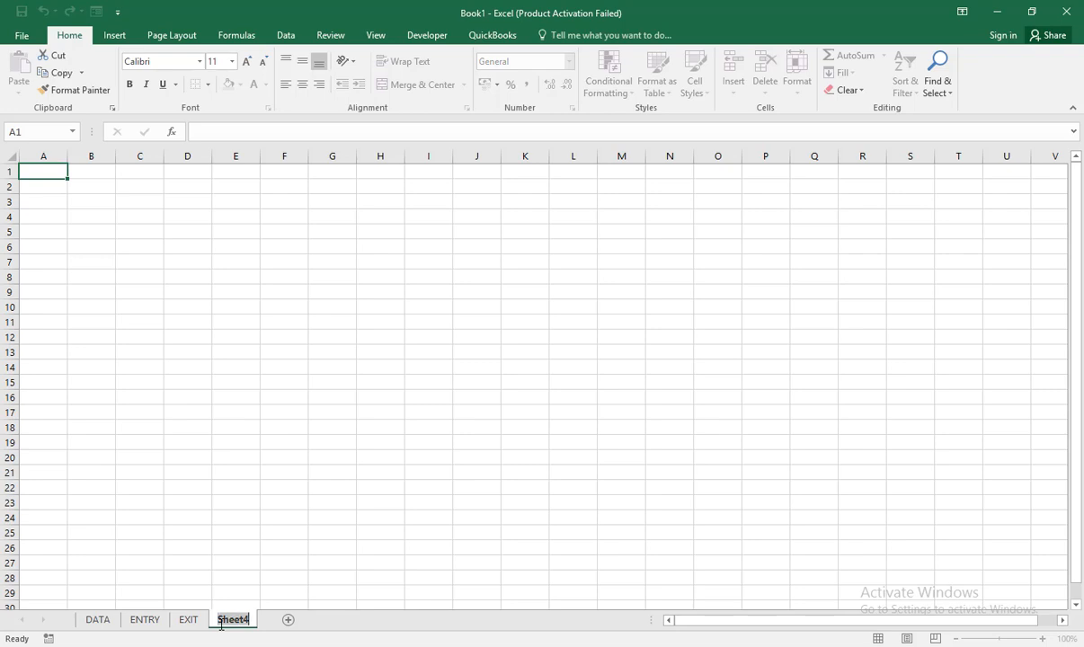
text(SALES TRACK)
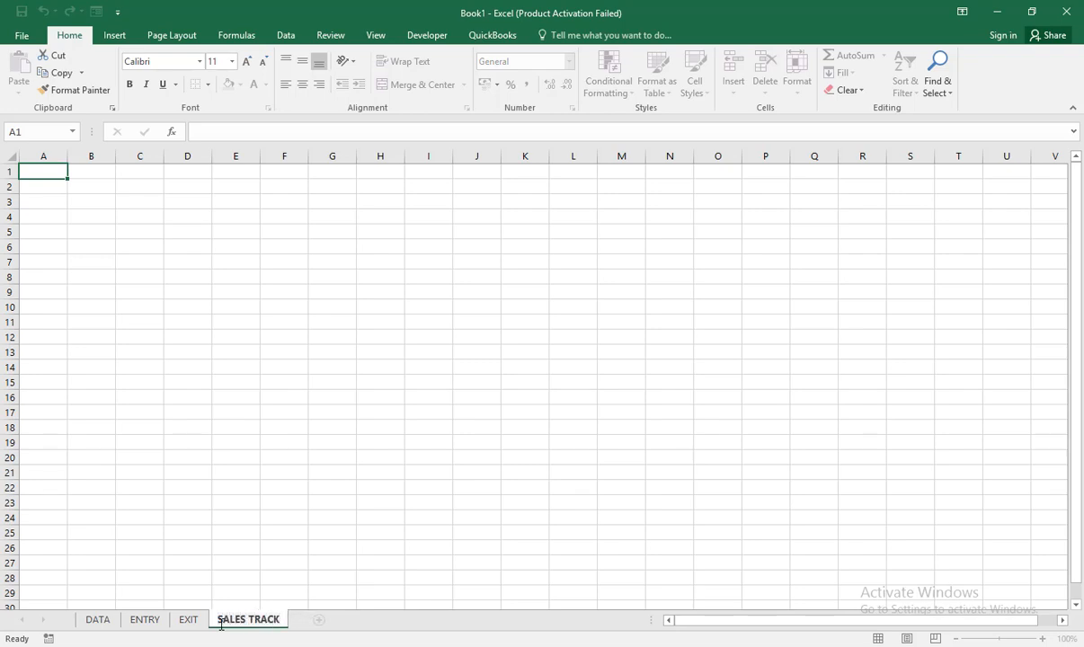
key(Return)
Step: Copy the form block C1:K6 from the EXIT sheet and paste it at C1 on the SALES TRACK sheet
click(189, 620)
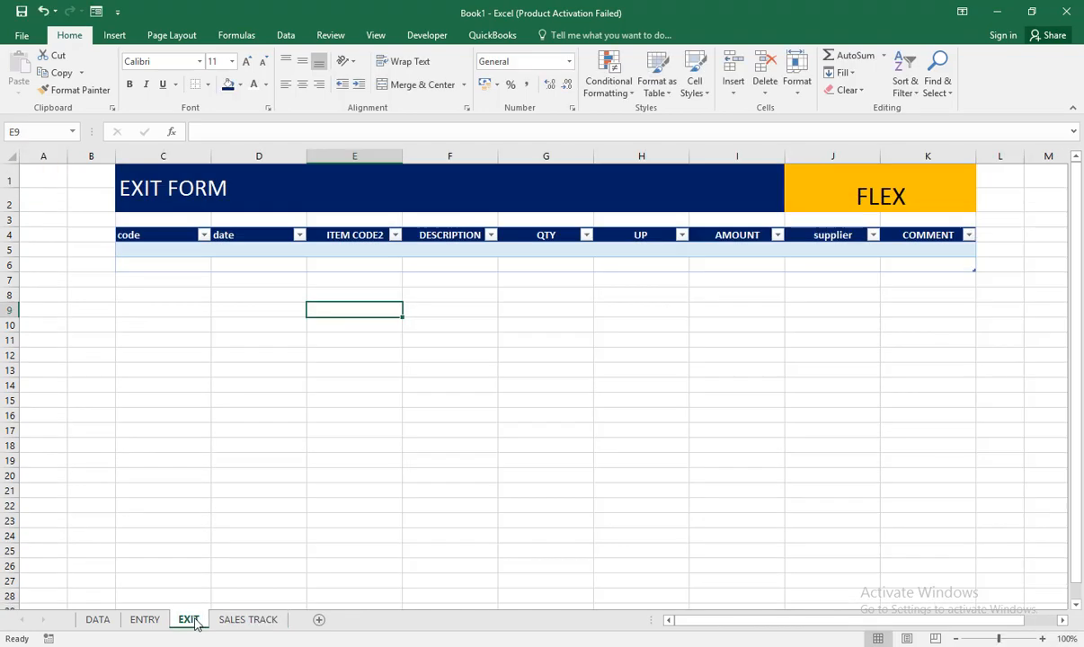
click(256, 621)
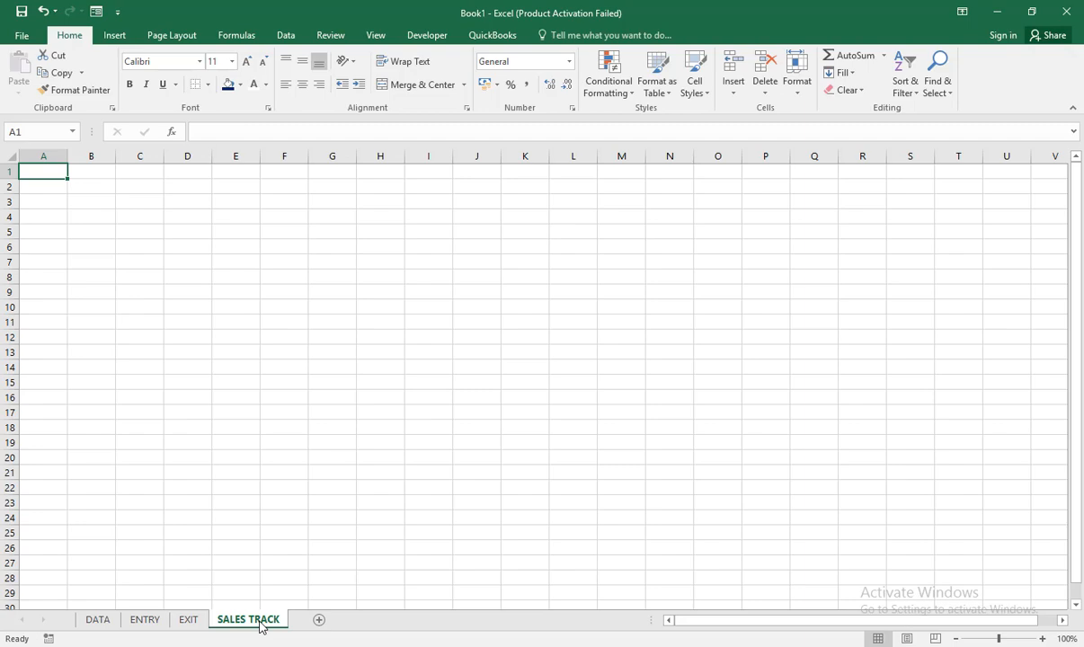
click(179, 622)
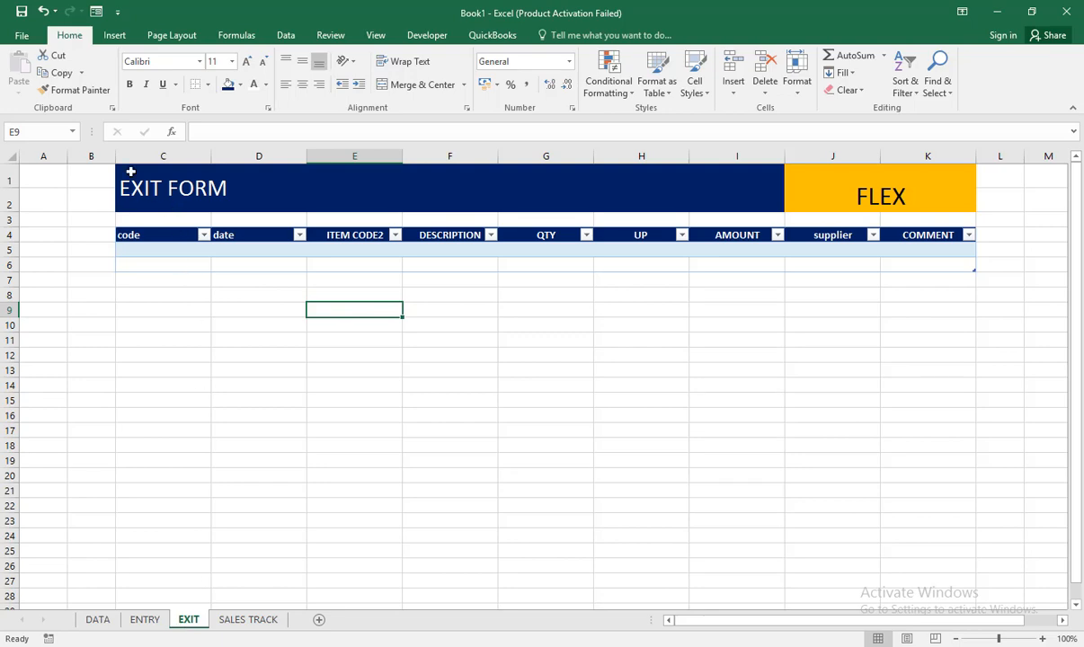
drag(131, 170, 945, 270)
key(ctrl+c)
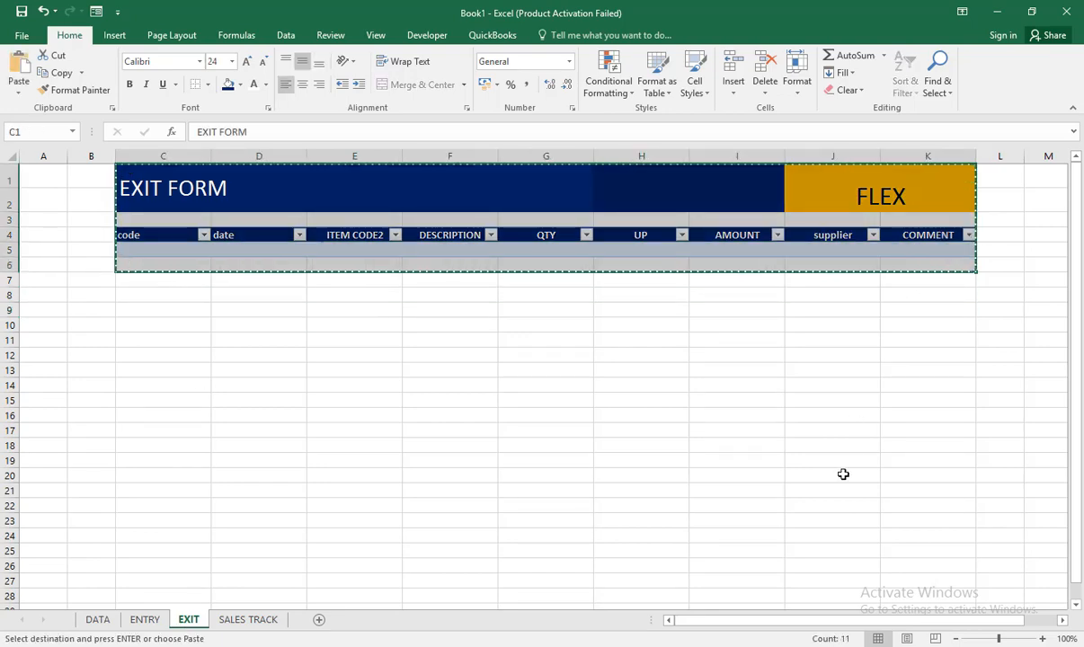
click(258, 622)
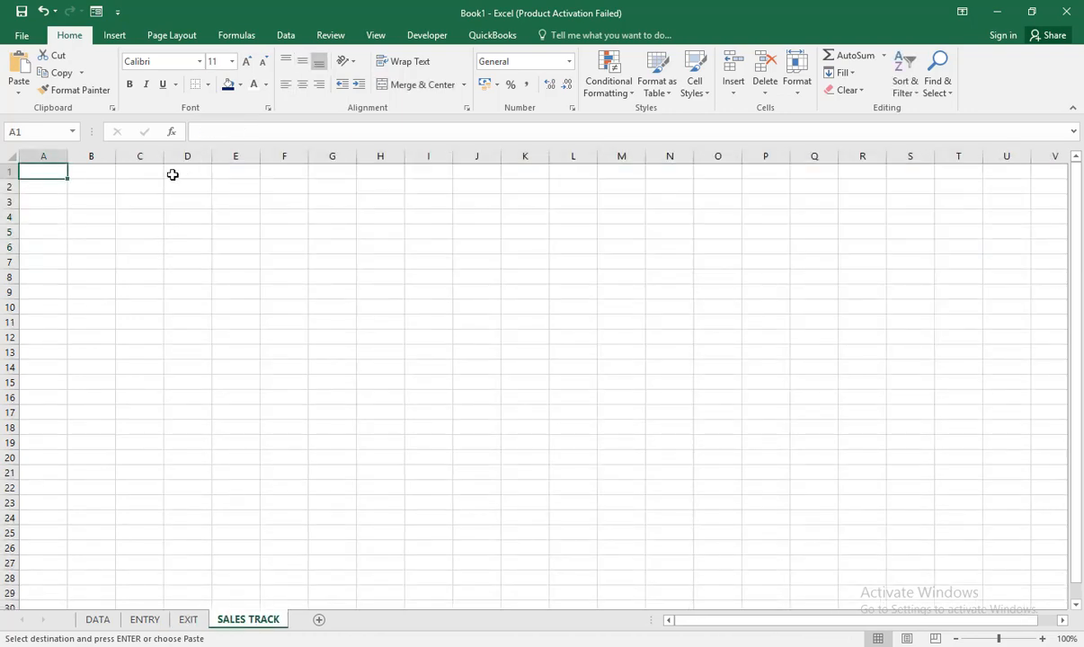
click(141, 170)
key(ctrl+v)
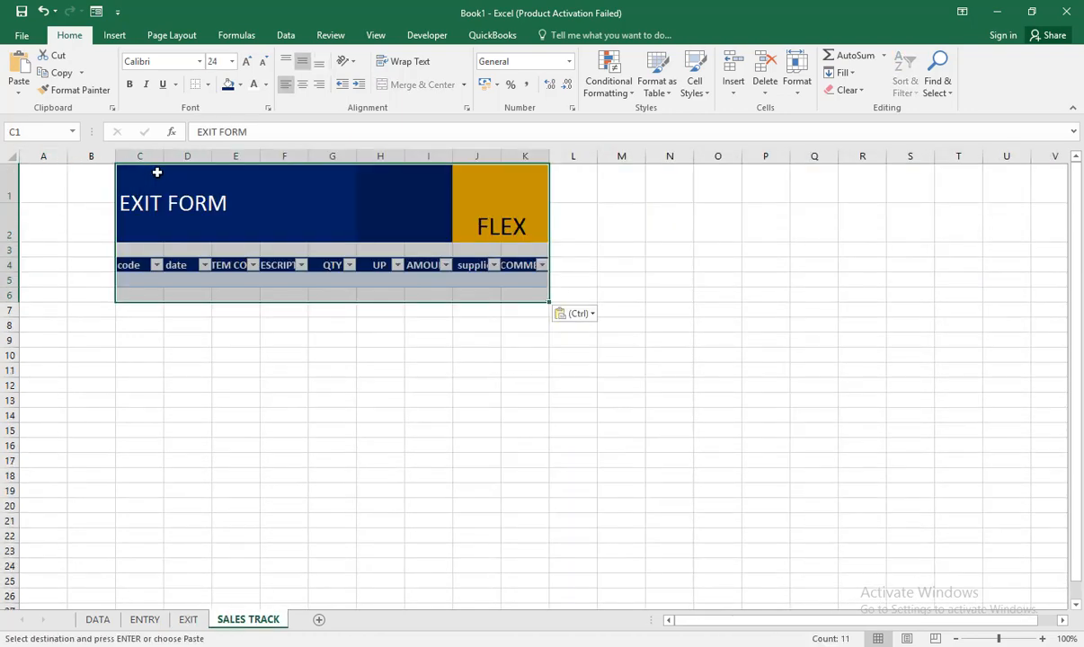
Step: Widen columns C through K equally on the SALES TRACK sheet so the header texts fit
drag(251, 163, 584, 160)
click(444, 159)
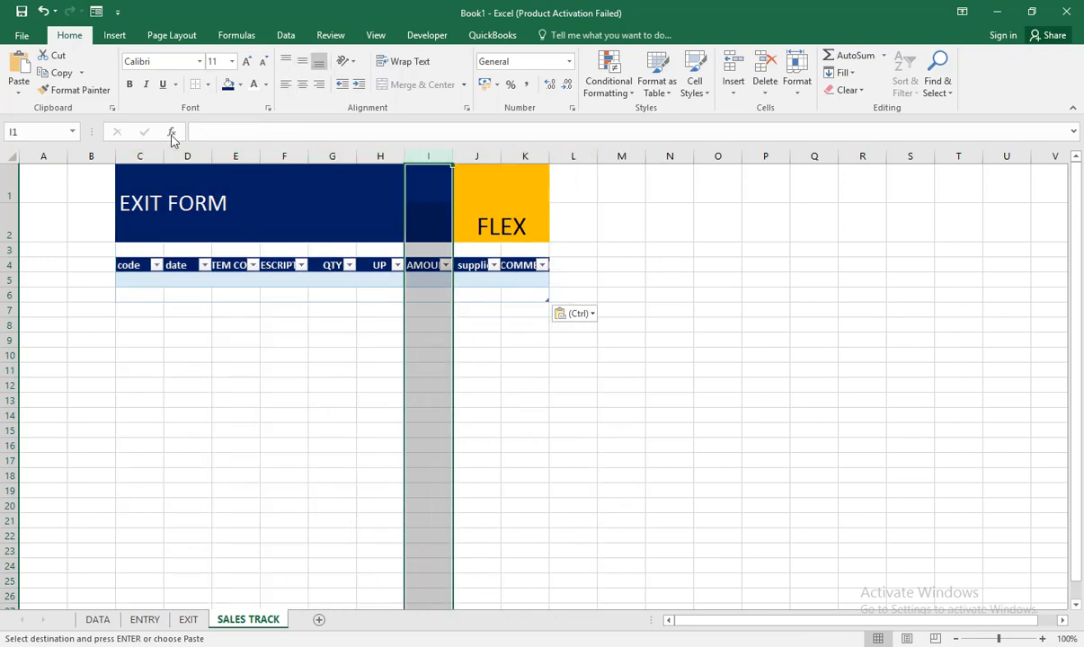
drag(144, 157, 525, 169)
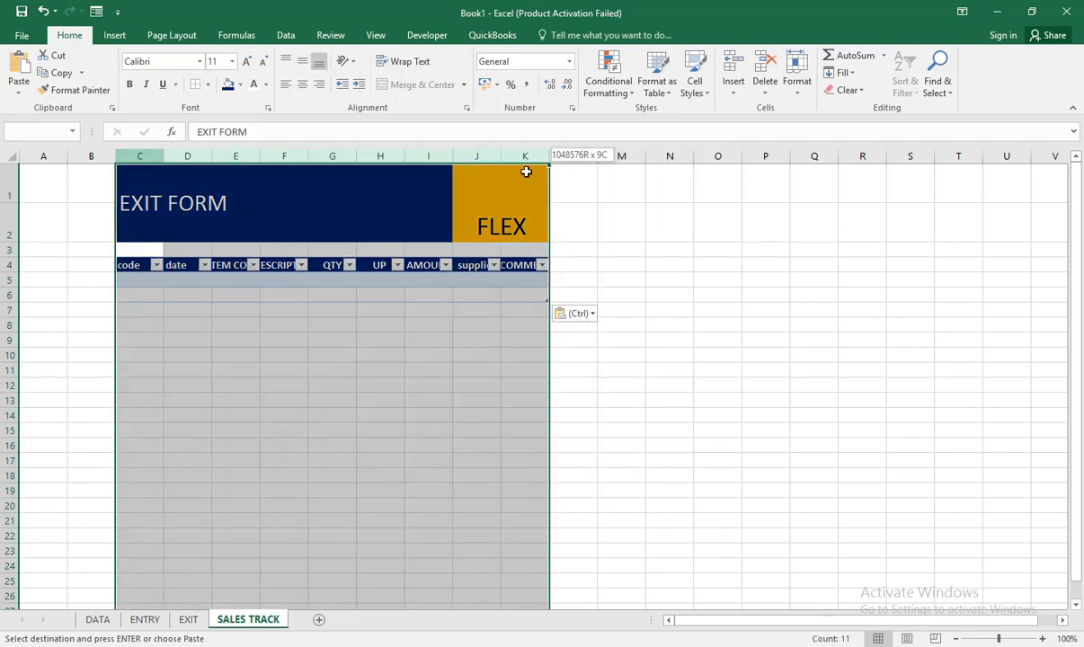
drag(357, 158, 430, 163)
click(428, 267)
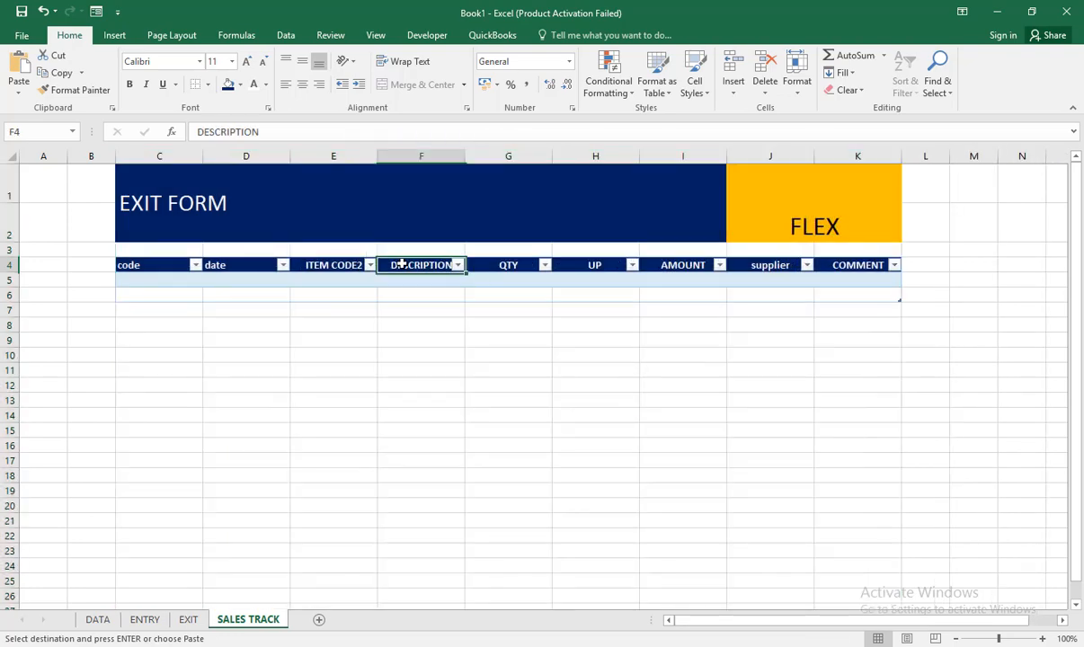
Step: Replace the pasted banner title in C1 with SALES TRACK
click(217, 204)
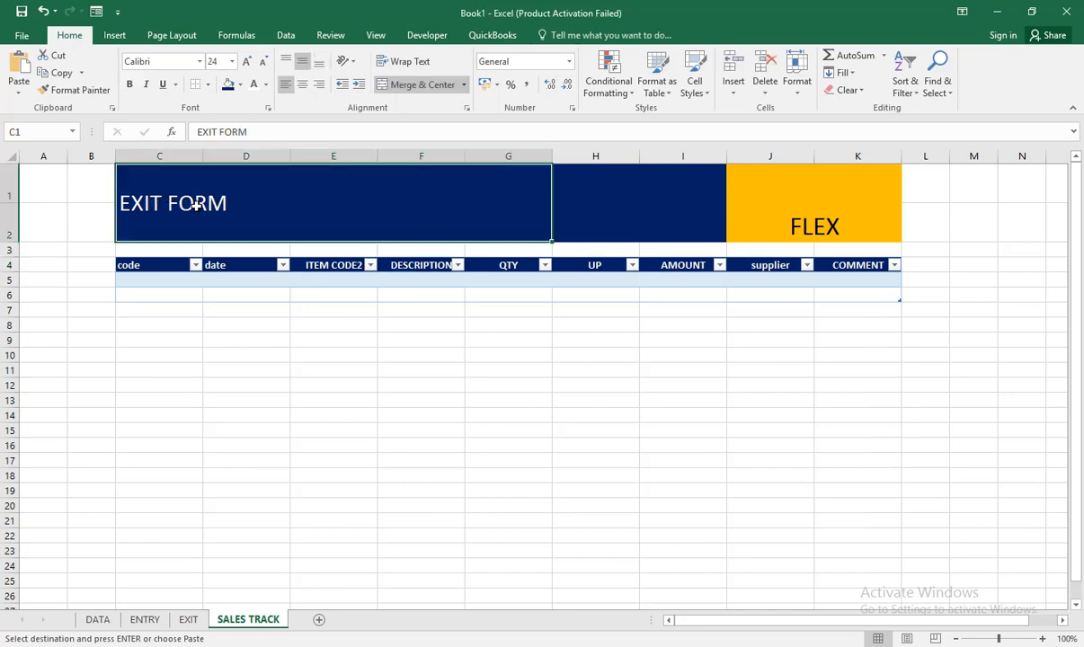
double_click(199, 206)
double_click(199, 206)
click(264, 222)
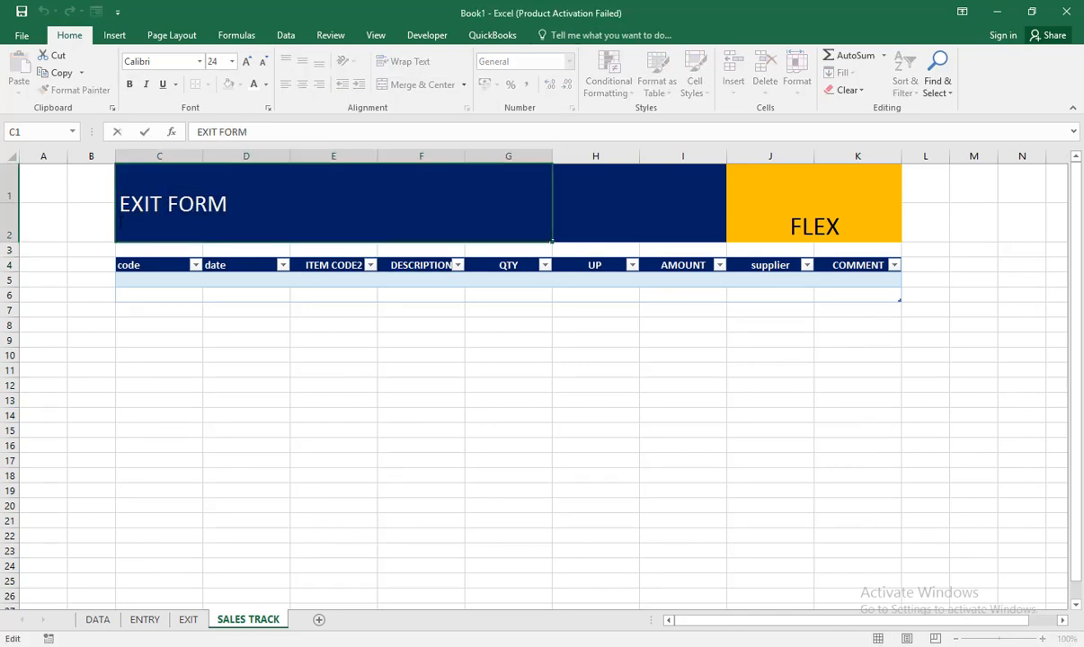
drag(248, 220, 92, 209)
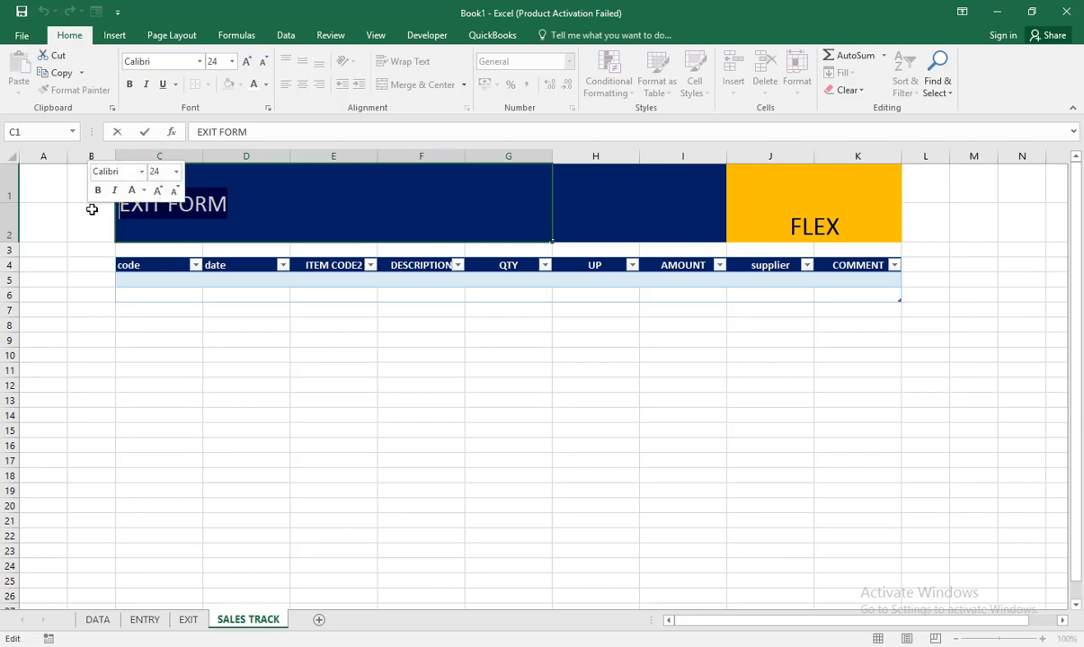
text(SALES )
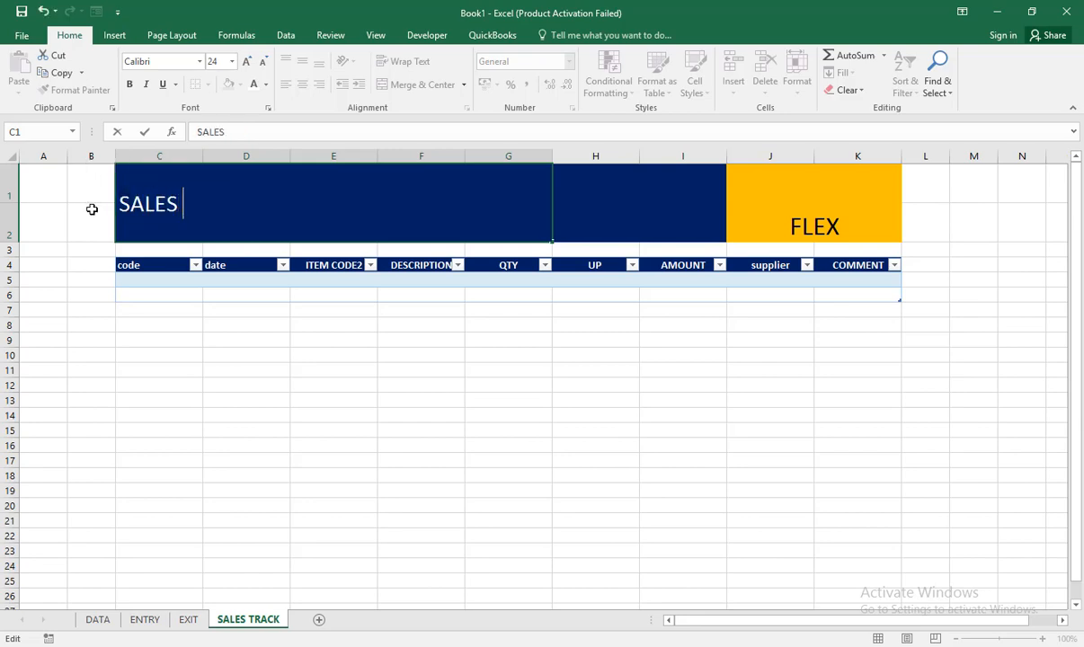
text(TRACK)
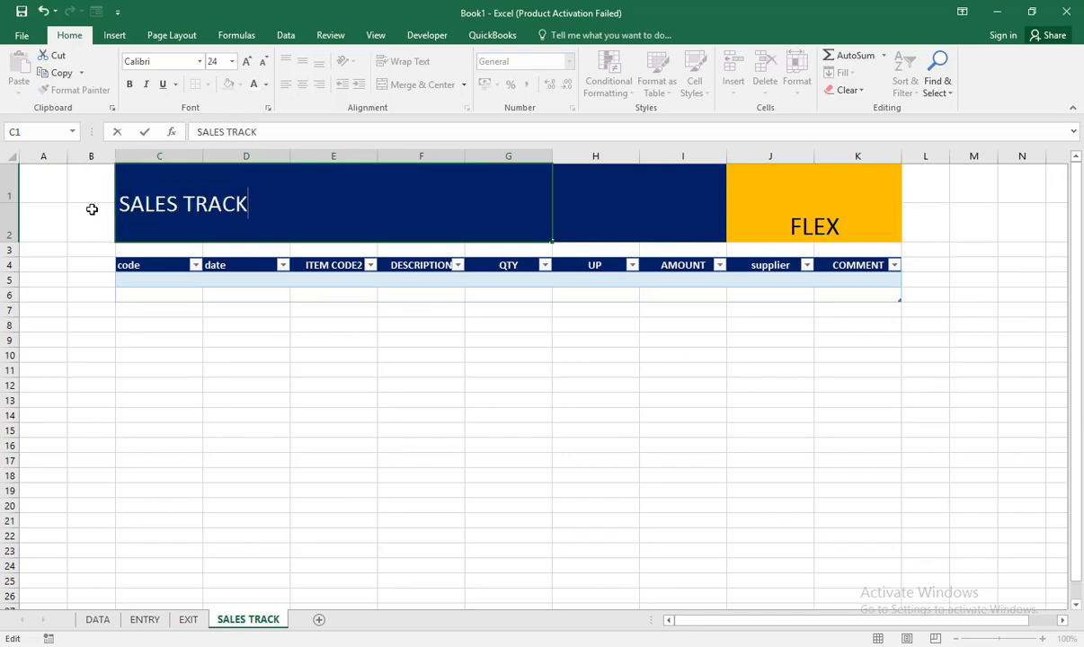
click(130, 321)
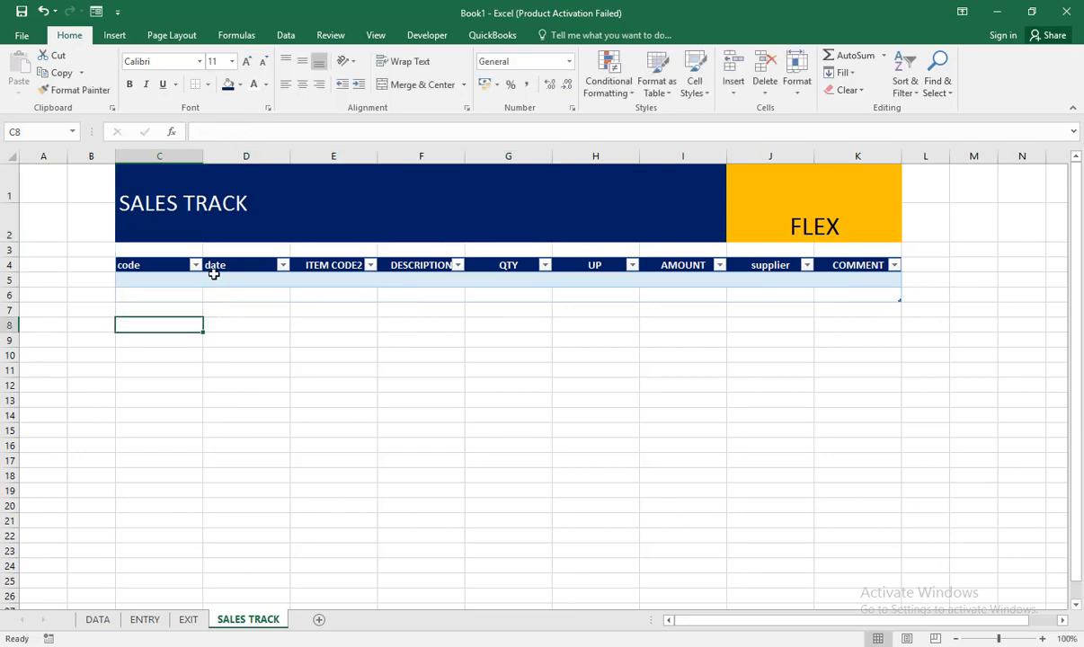
Step: Delete the pasted table with its headers from B4:K6 on the SALES TRACK sheet
click(155, 266)
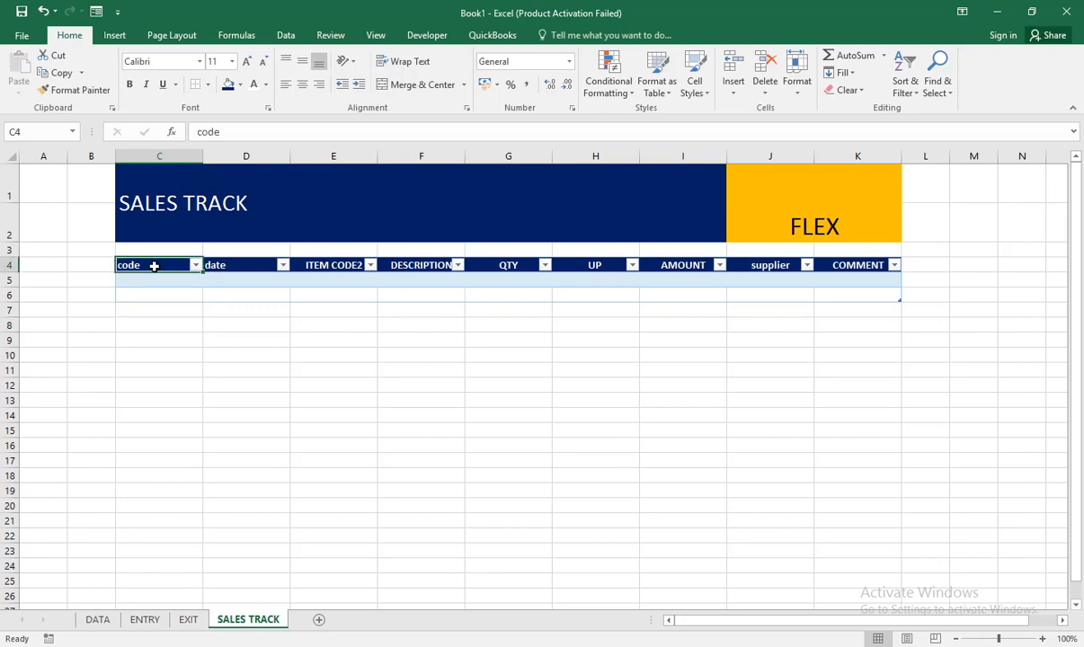
click(94, 264)
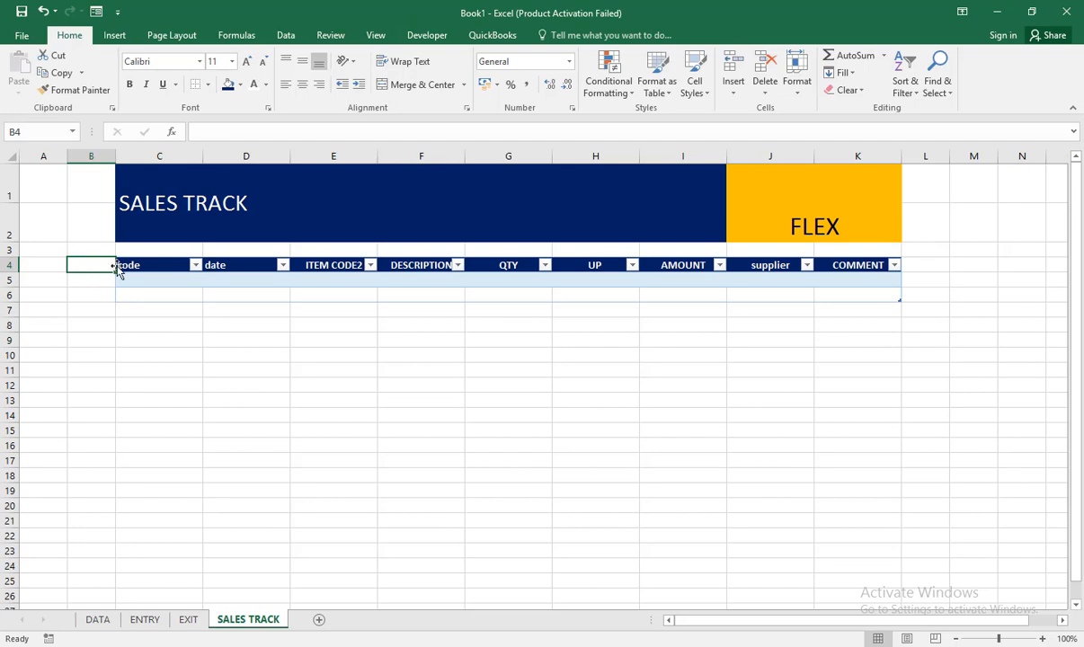
drag(106, 266, 896, 294)
key(Delete)
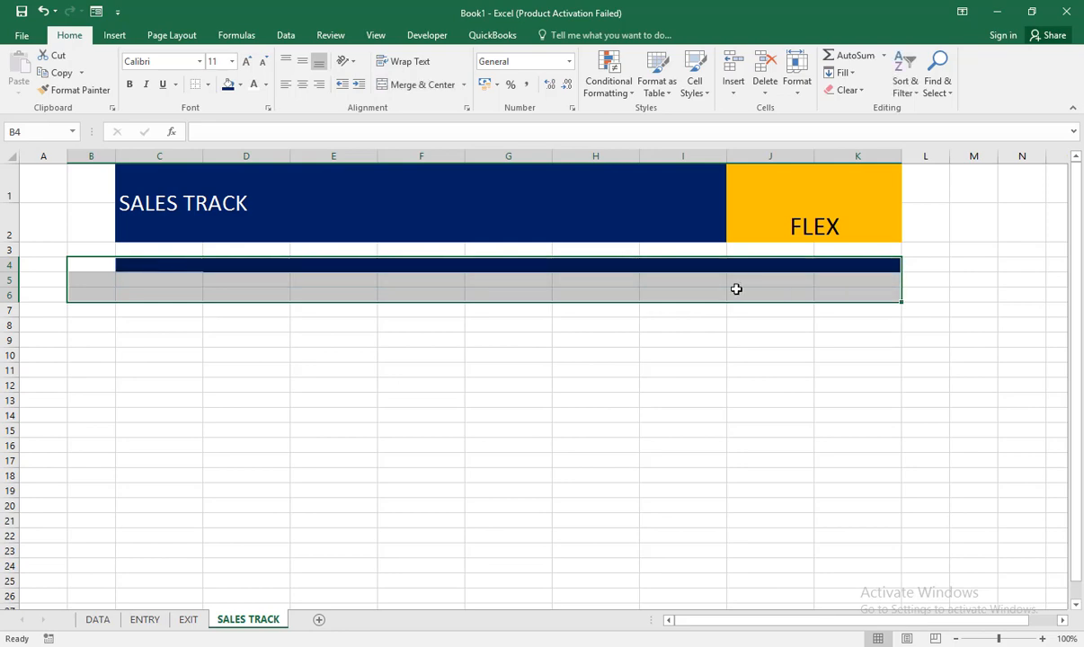
Step: Enter the headers INVOICE N°, DATE and CUST NAME in cells C4 to E4
click(185, 268)
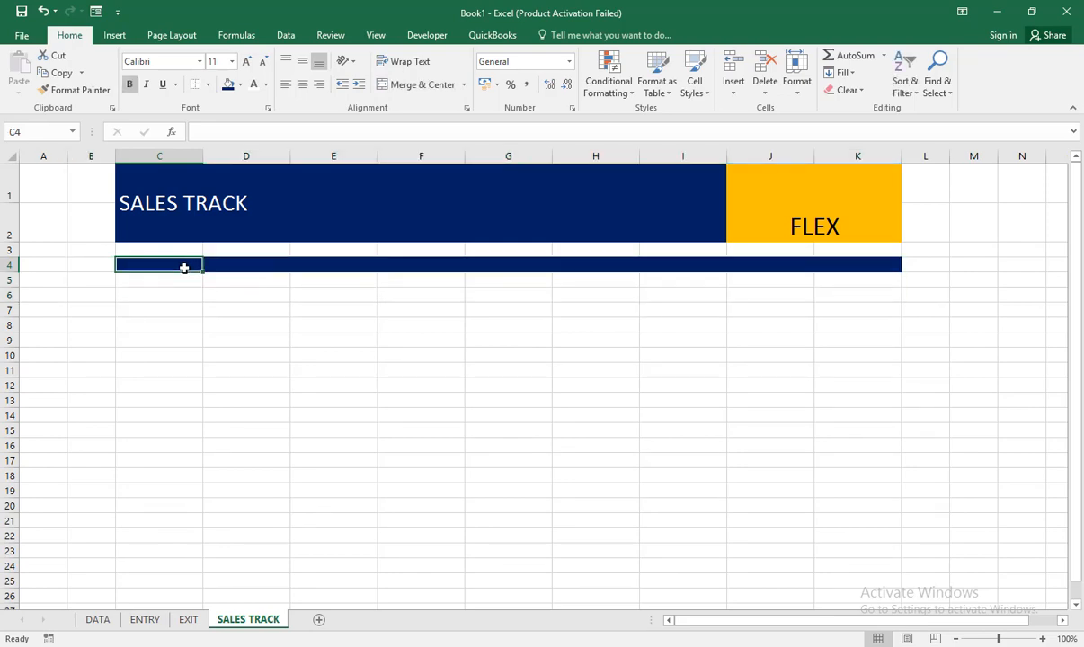
text(INVO)
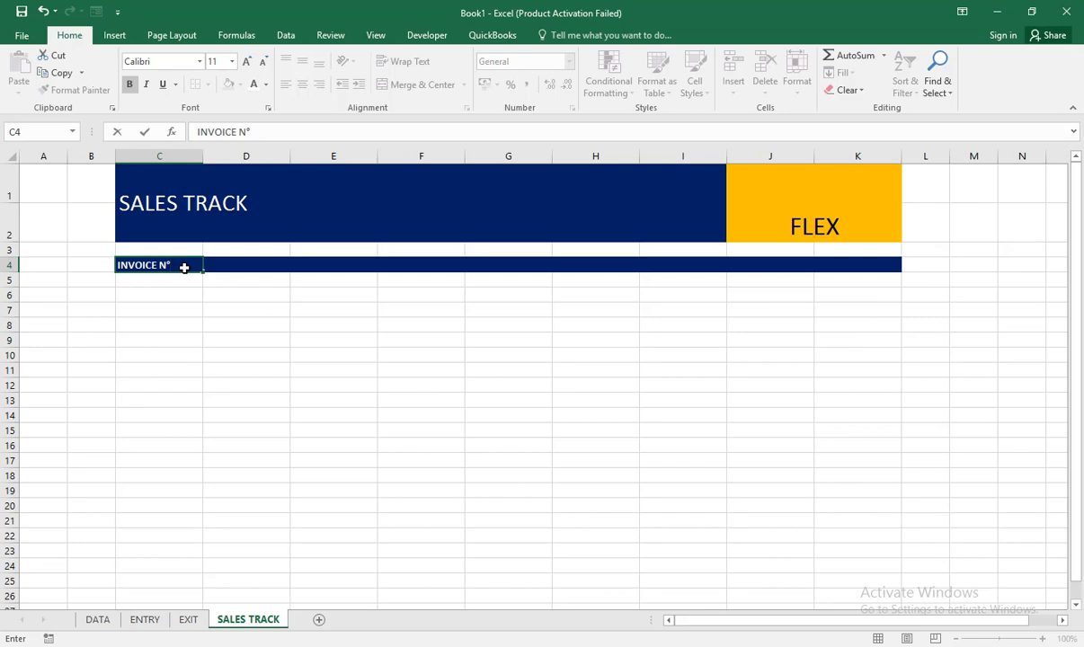
text(ICE N°)
key(Tab)
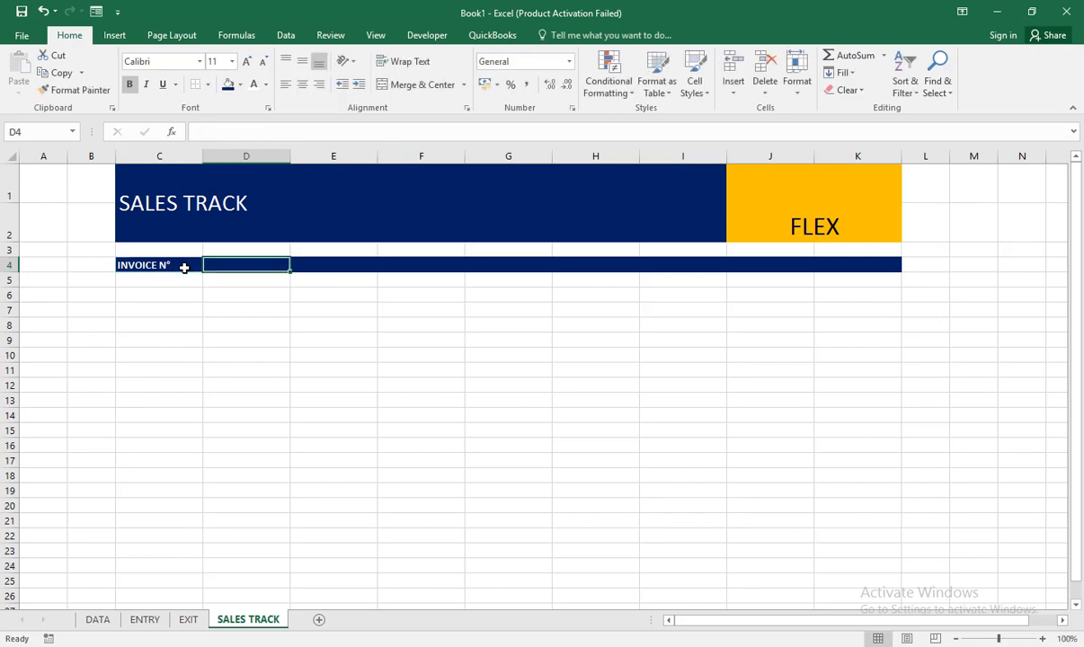
text(DATE)
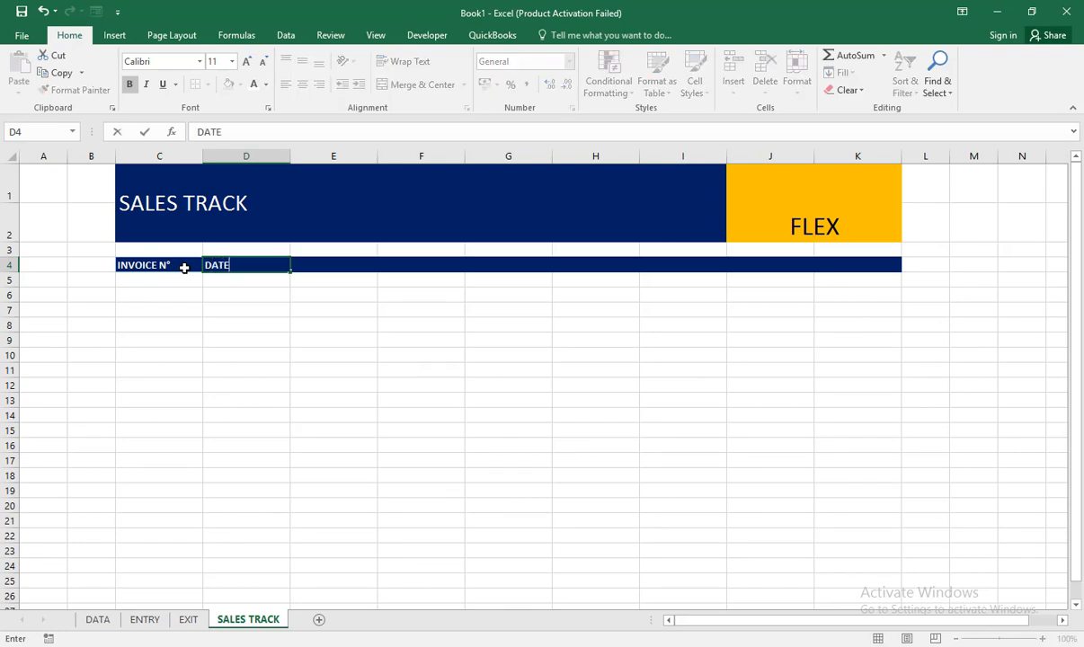
key(Tab)
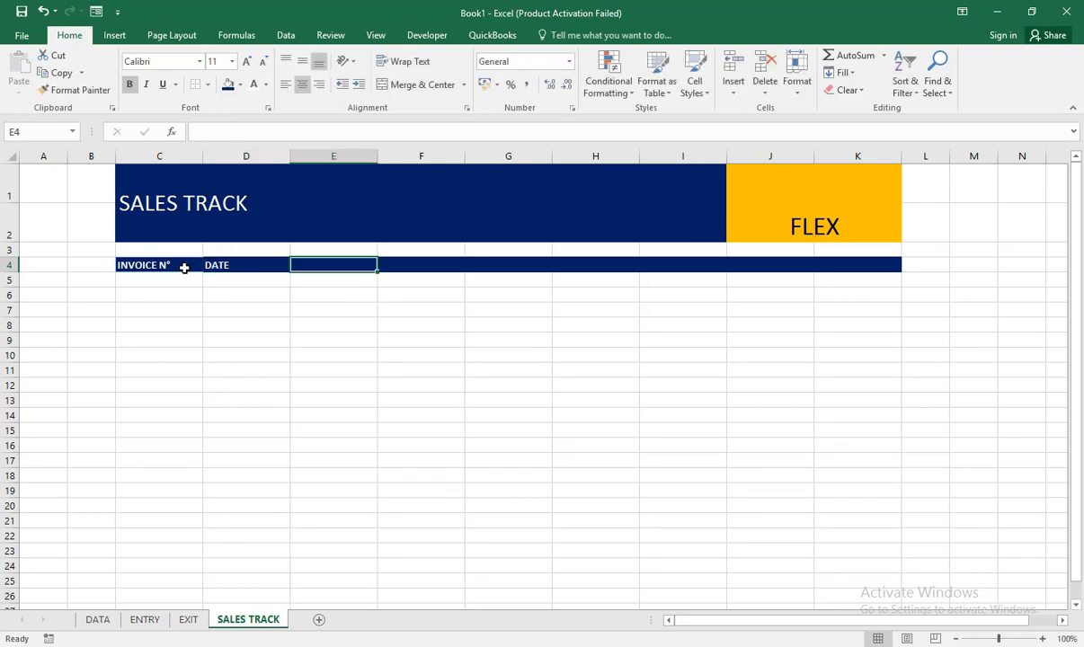
text(CU)
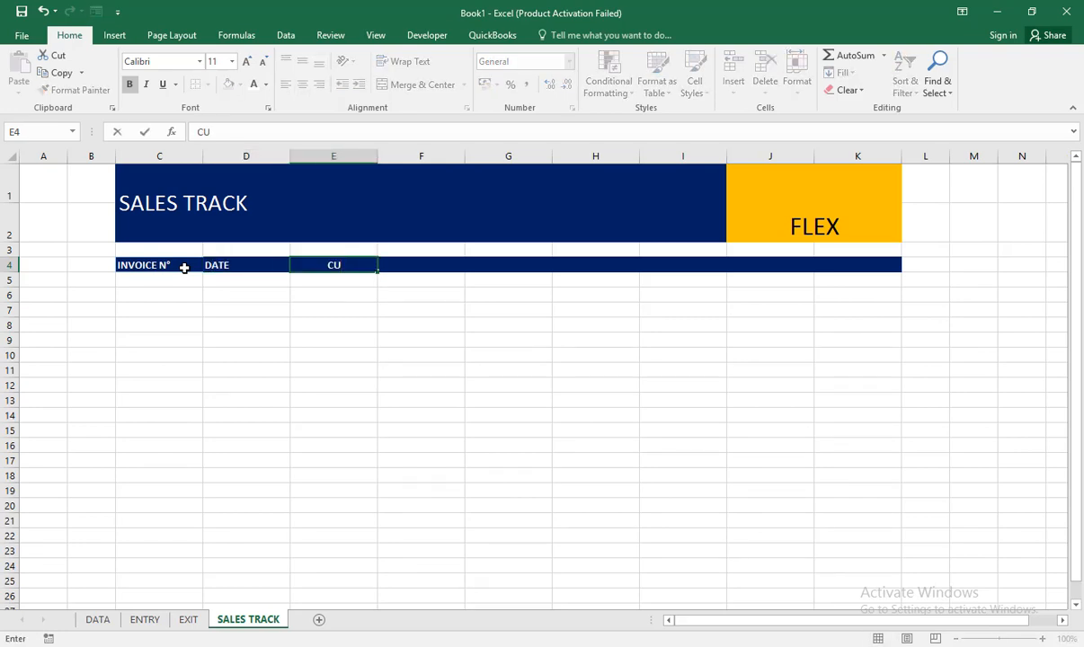
text(ST NAME)
key(Tab)
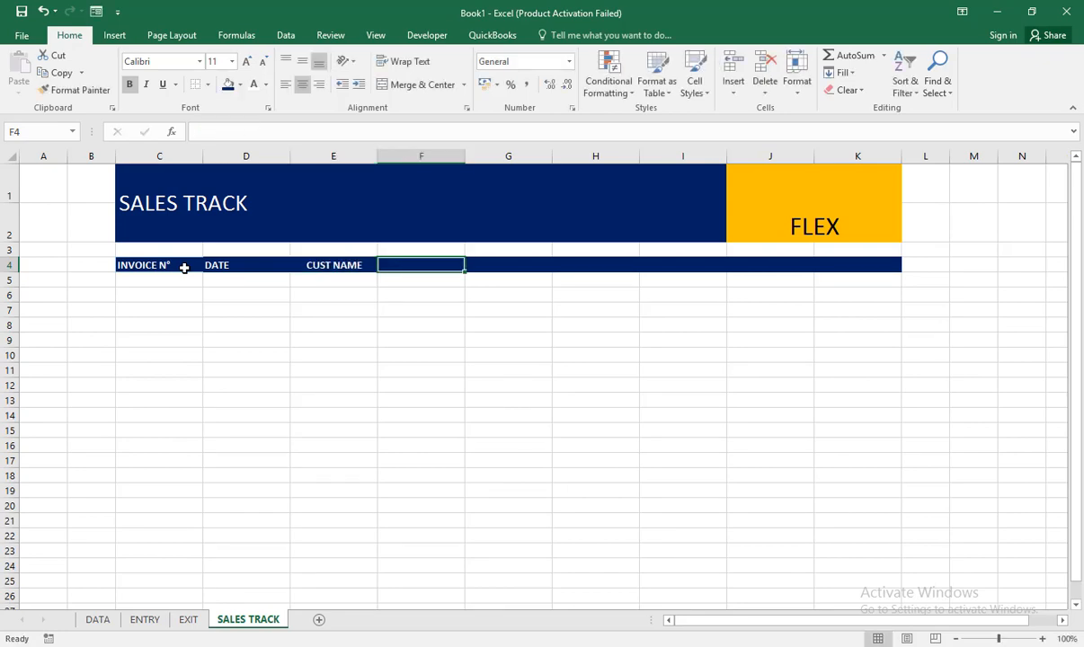
Step: Add the headers ITEM CODE in F4 and DESCRIPTION in G4
text(ITE)
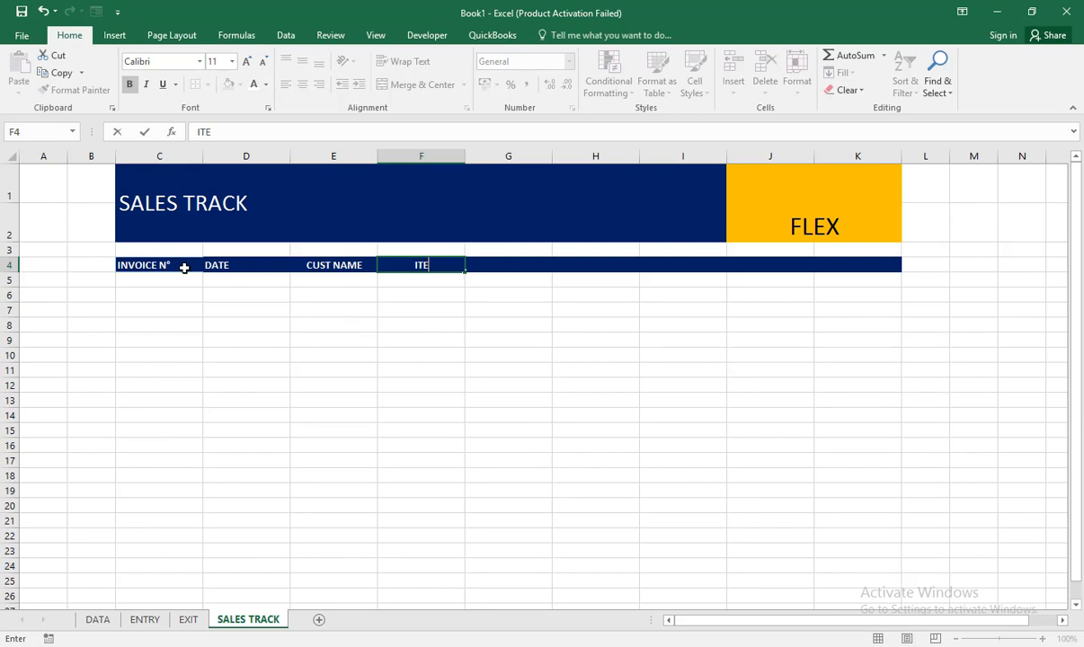
text(M CODE)
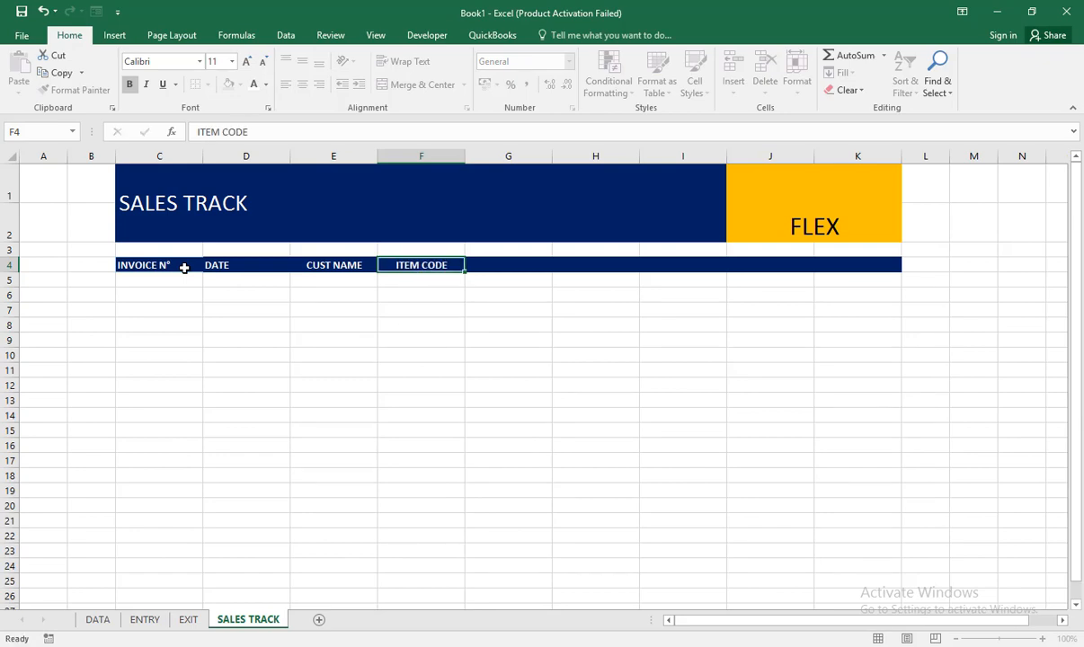
key(Tab)
text(DE)
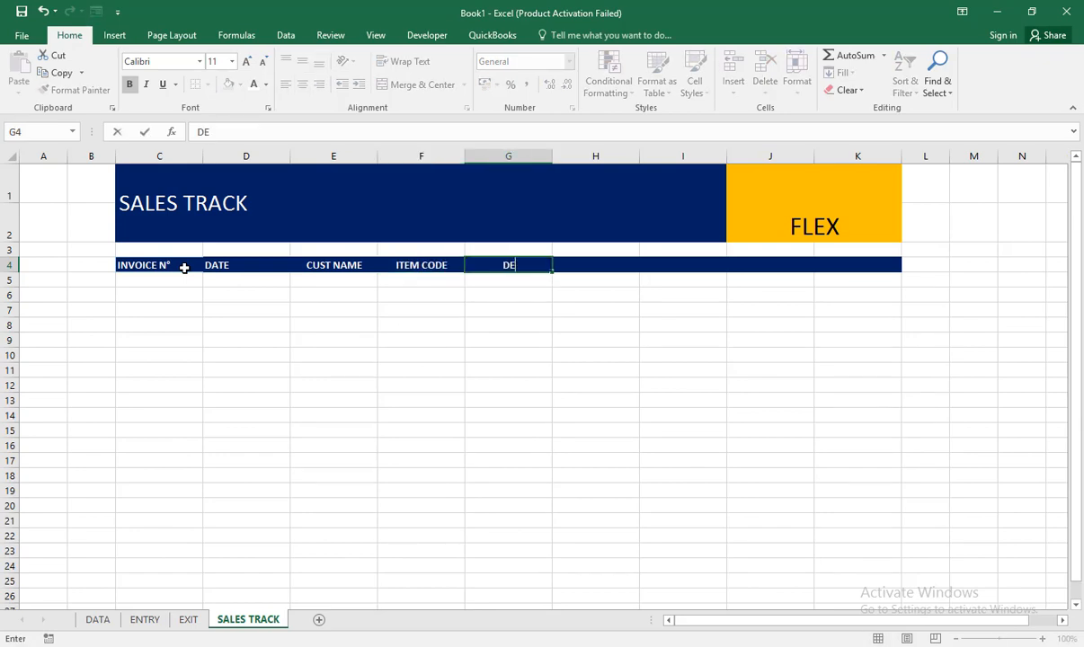
text(SCRIPTION)
key(Tab)
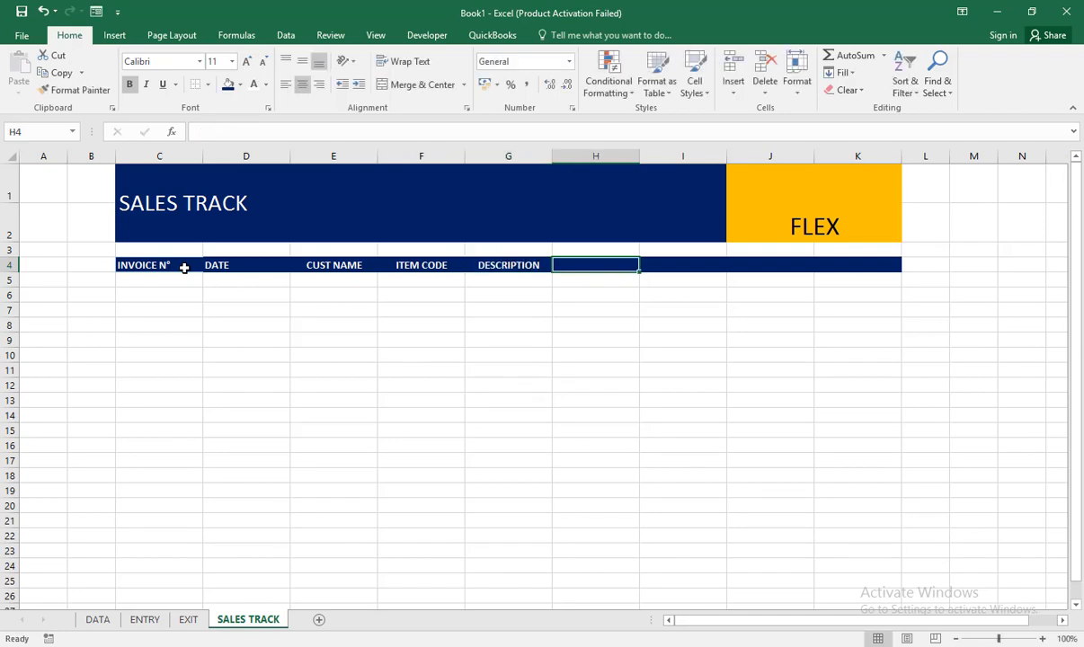
Step: Complete the header row with QTY, UP, AMOUNT and COMMENT in cells H4 to K4
text(QTY)
key(Tab)
text(UP)
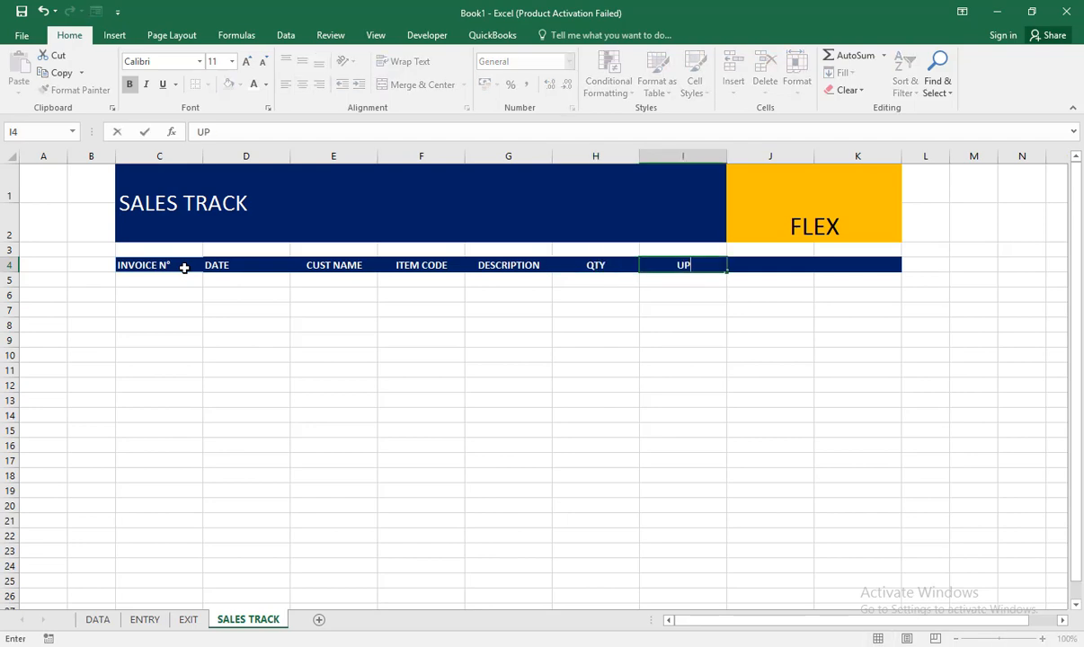
key(Tab)
text(AMOUNT)
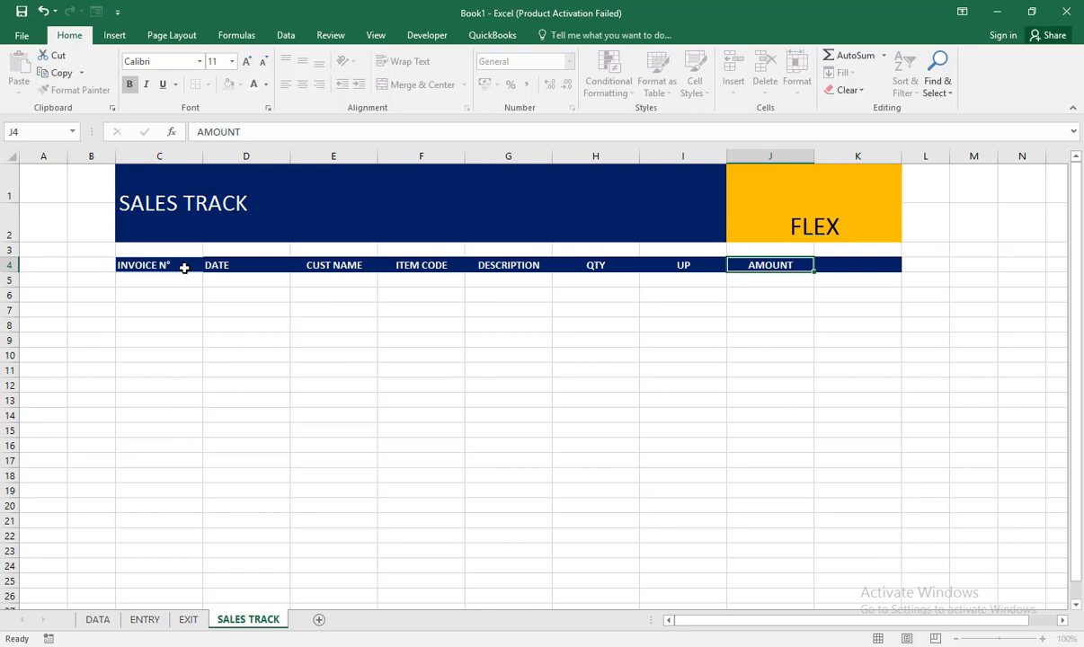
key(Tab)
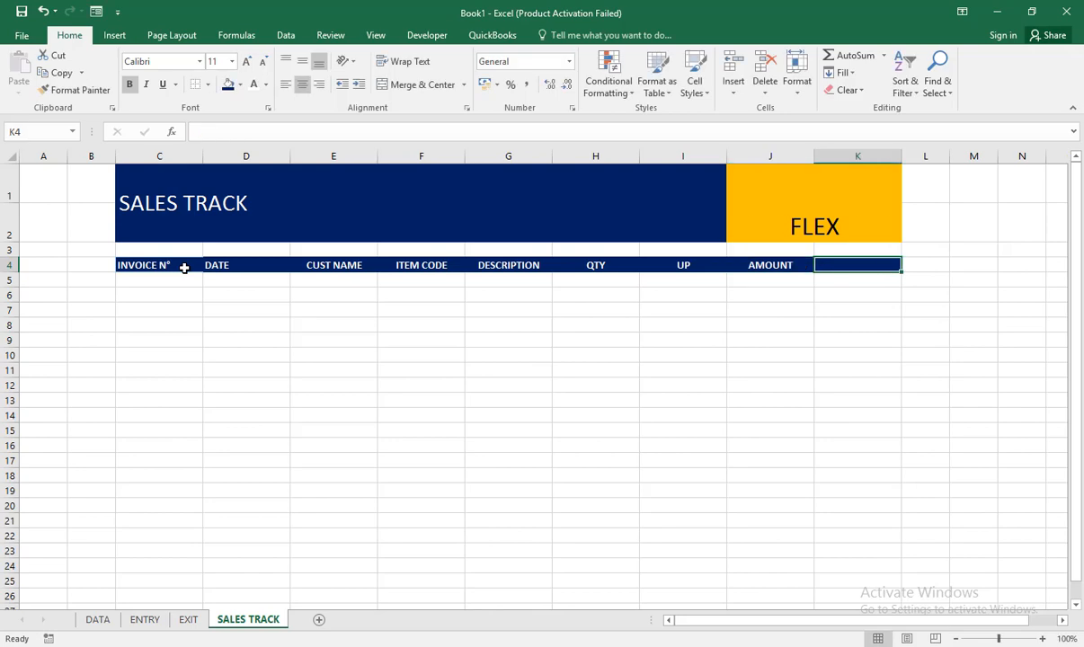
text(COMMENT)
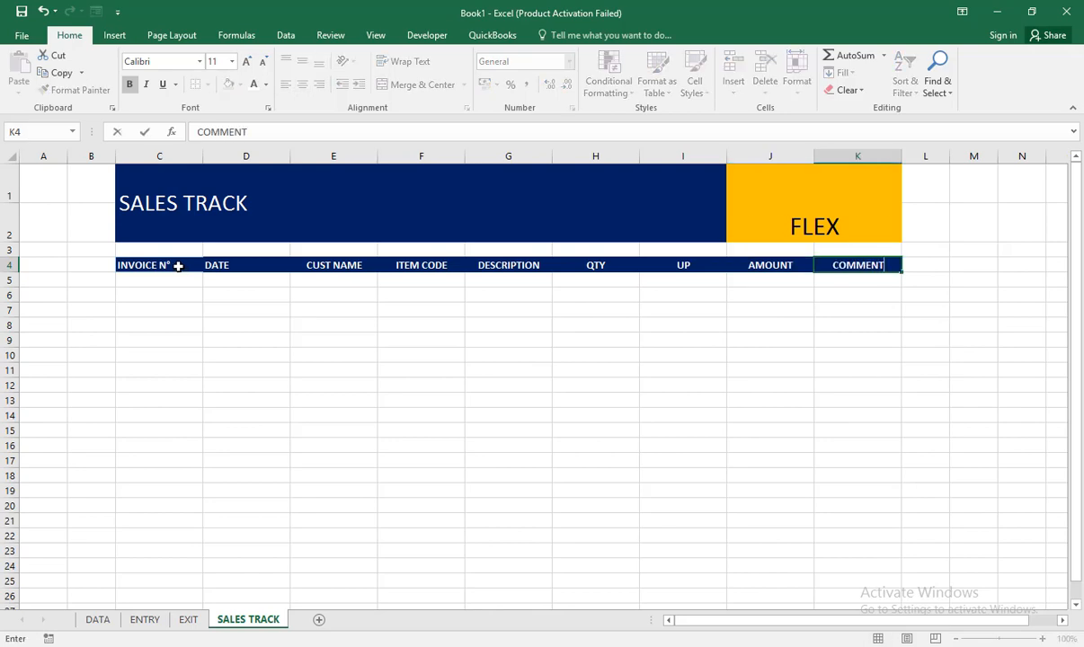
Step: Convert range C4:K6 on the SALES TRACK sheet into a table, using the first row as headers
drag(178, 266, 866, 293)
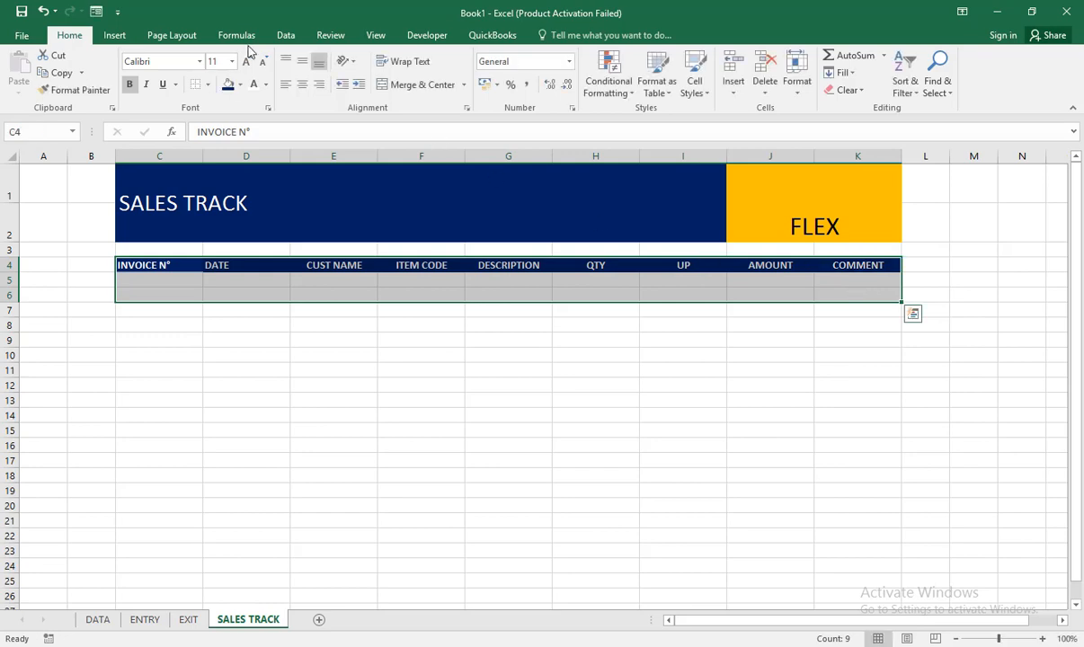
click(114, 35)
click(130, 75)
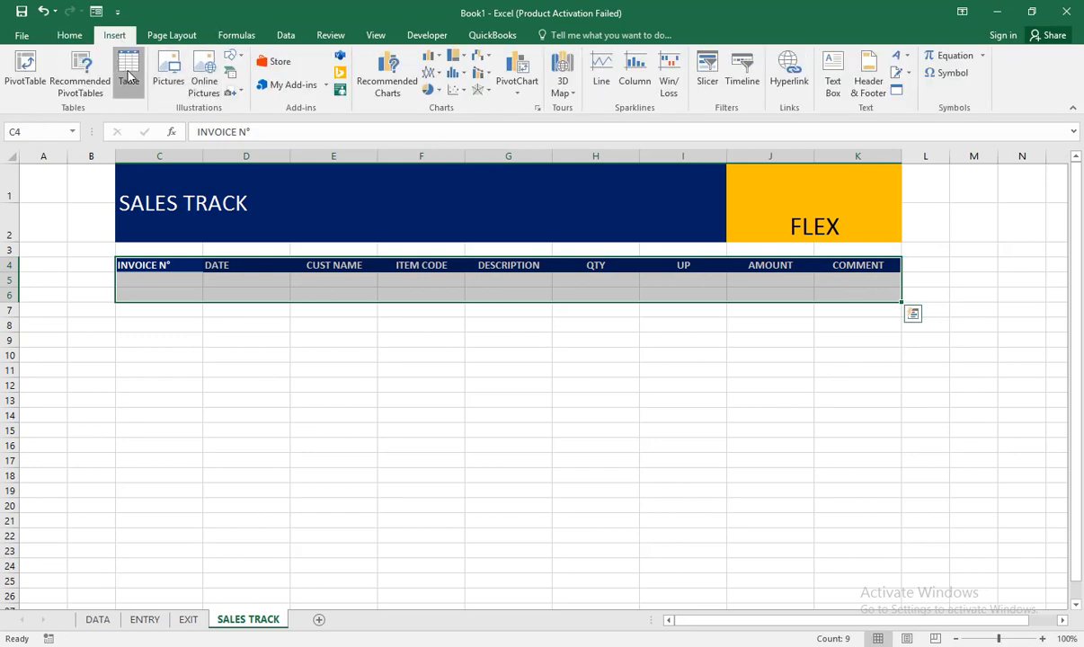
click(557, 240)
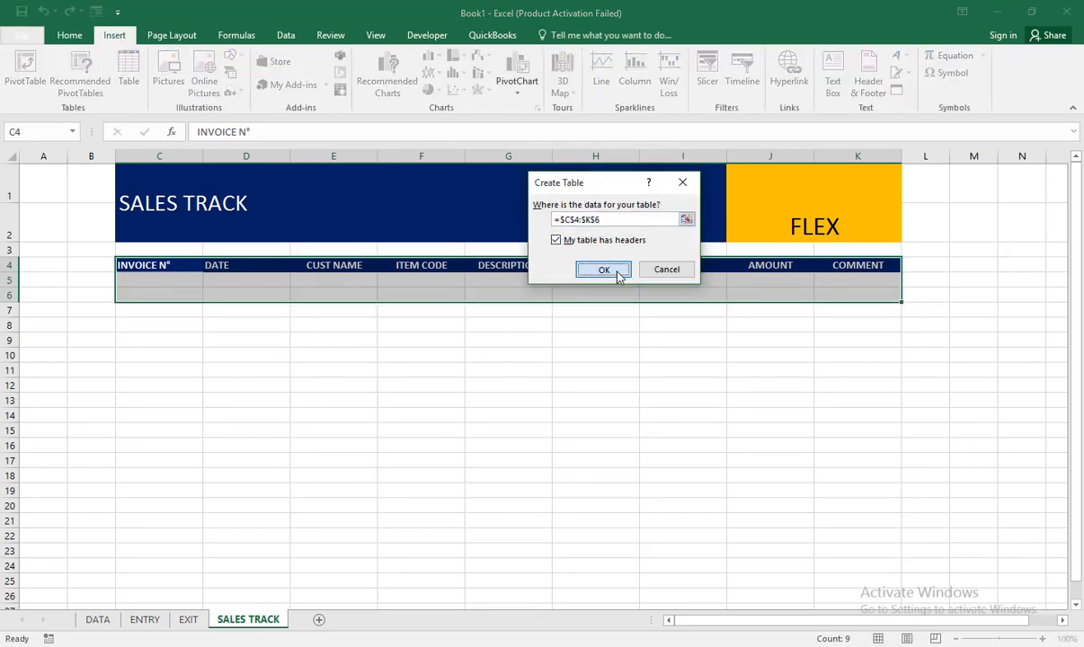
click(607, 270)
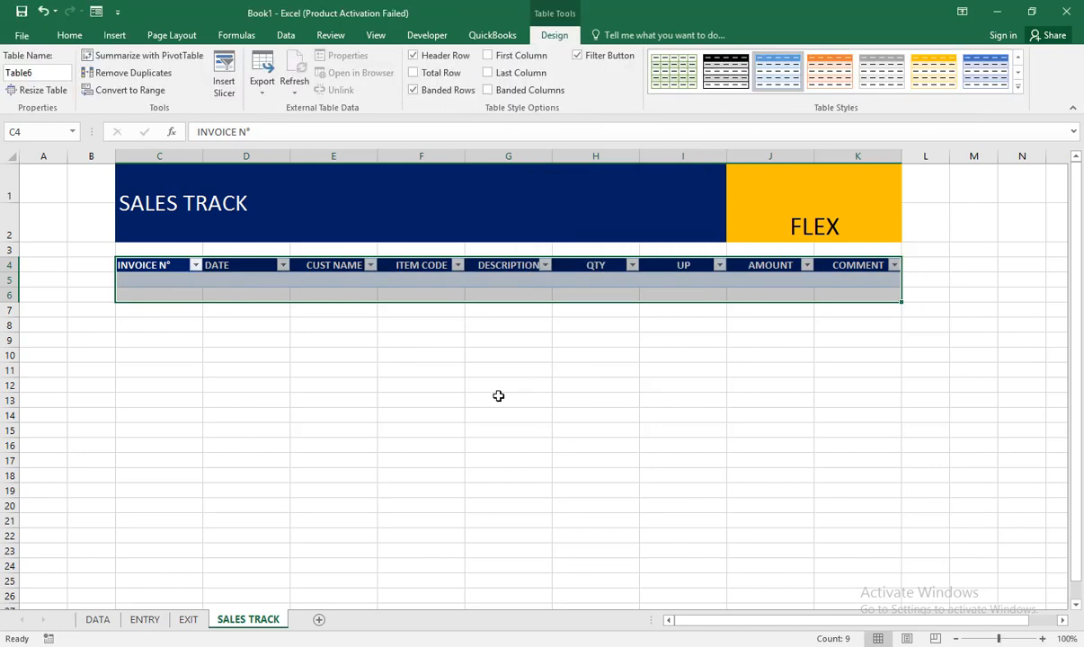
Step: Add a new worksheet after SALES TRACK and name it CUSTOMERS
click(320, 620)
double_click(324, 625)
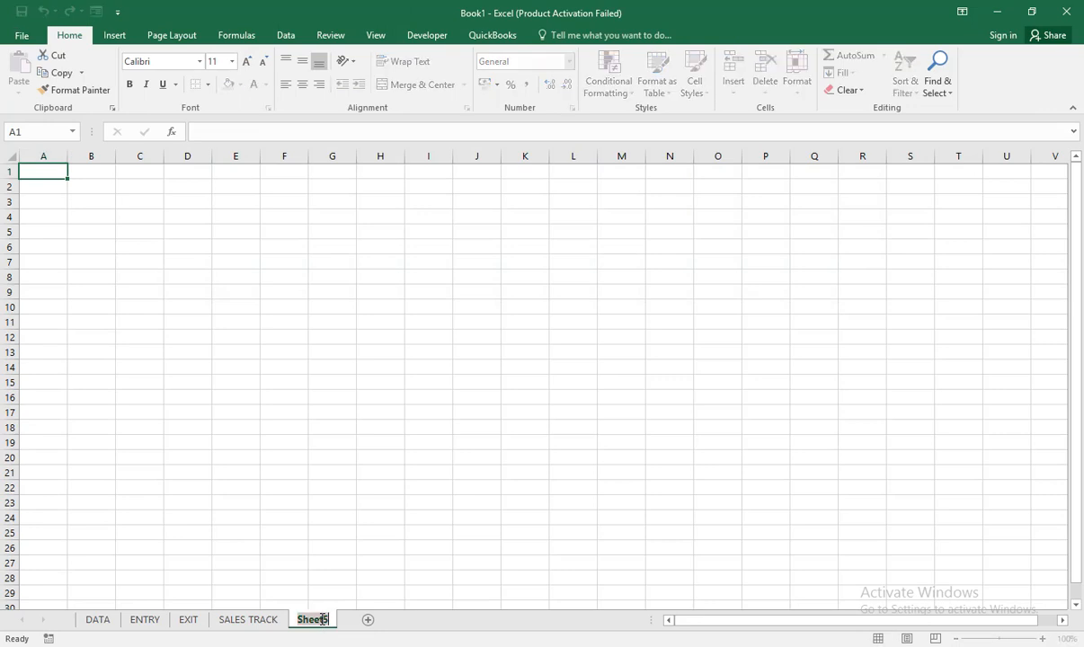
text(CUST)
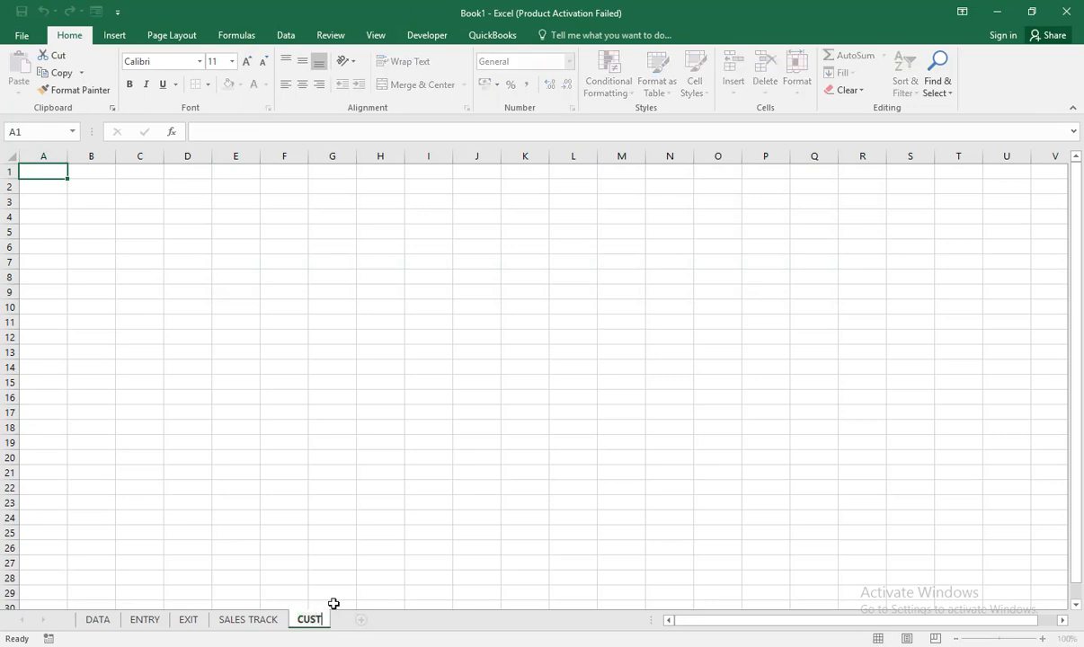
text(OMERS)
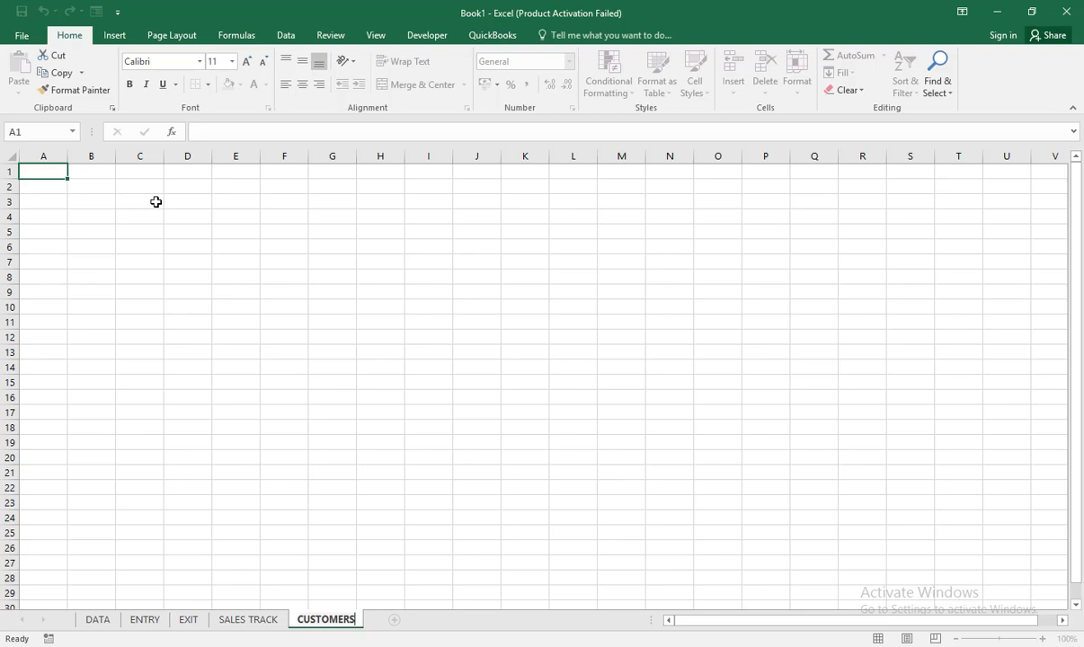
key(Return)
Step: Copy the title banner C1:K2 from the SALES TRACK sheet into cell C1 of the CUSTOMERS sheet
click(245, 619)
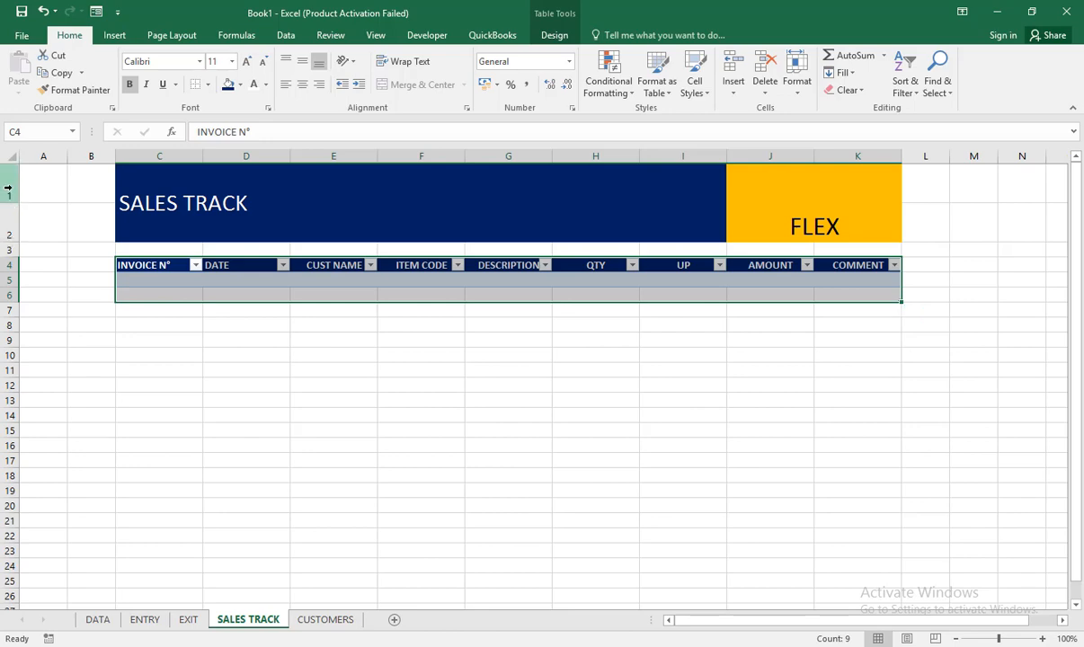
drag(170, 188, 852, 220)
key(ctrl+c)
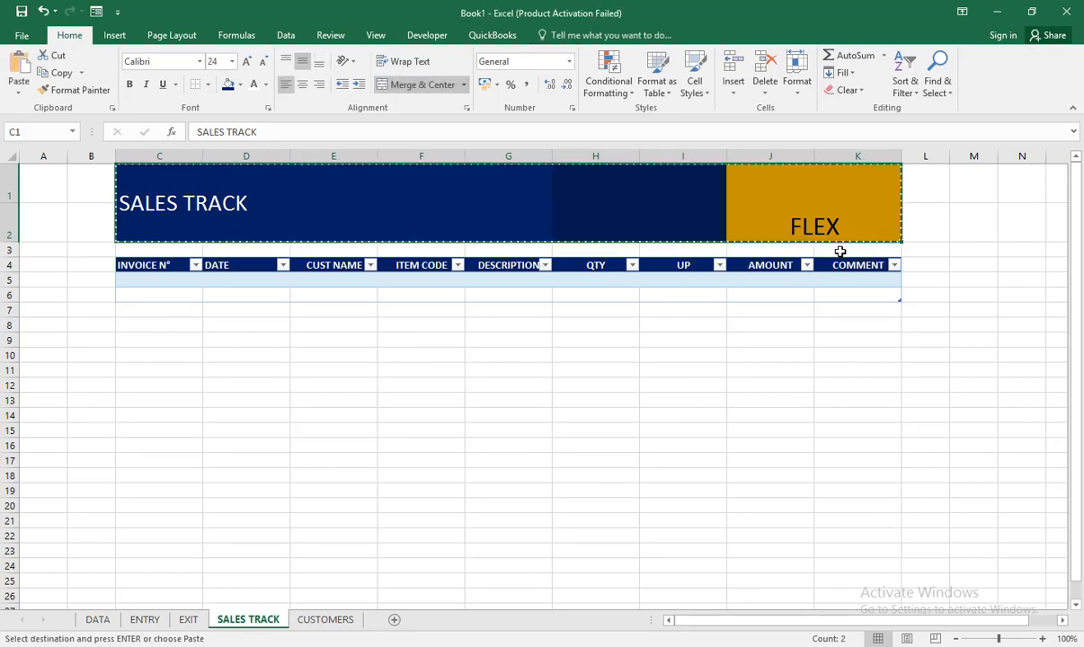
click(327, 620)
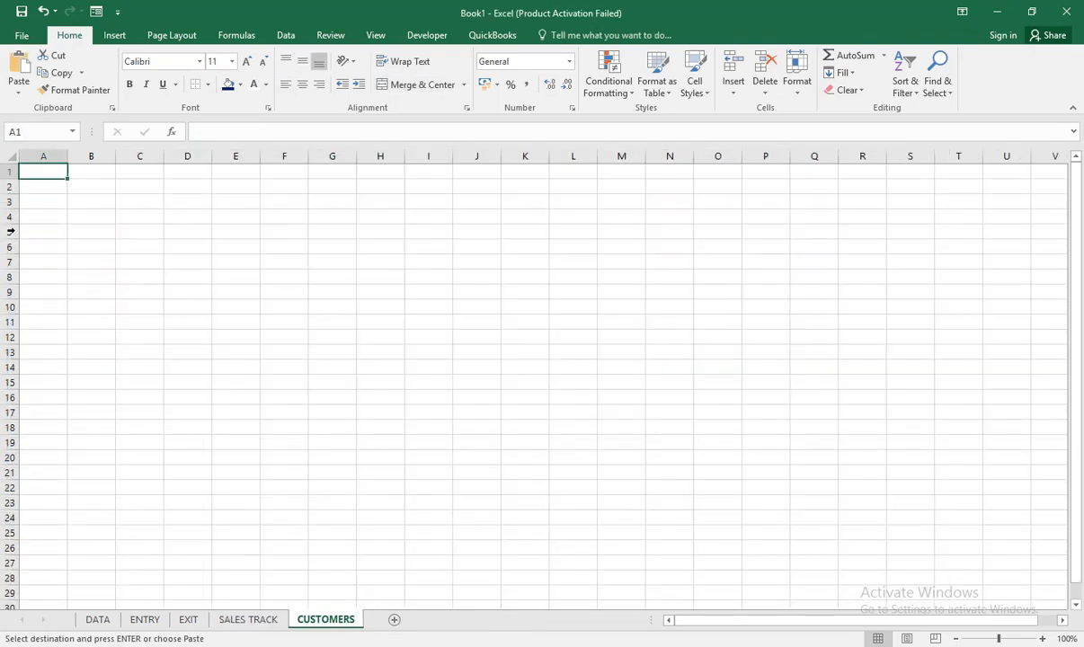
click(139, 169)
key(ctrl+v)
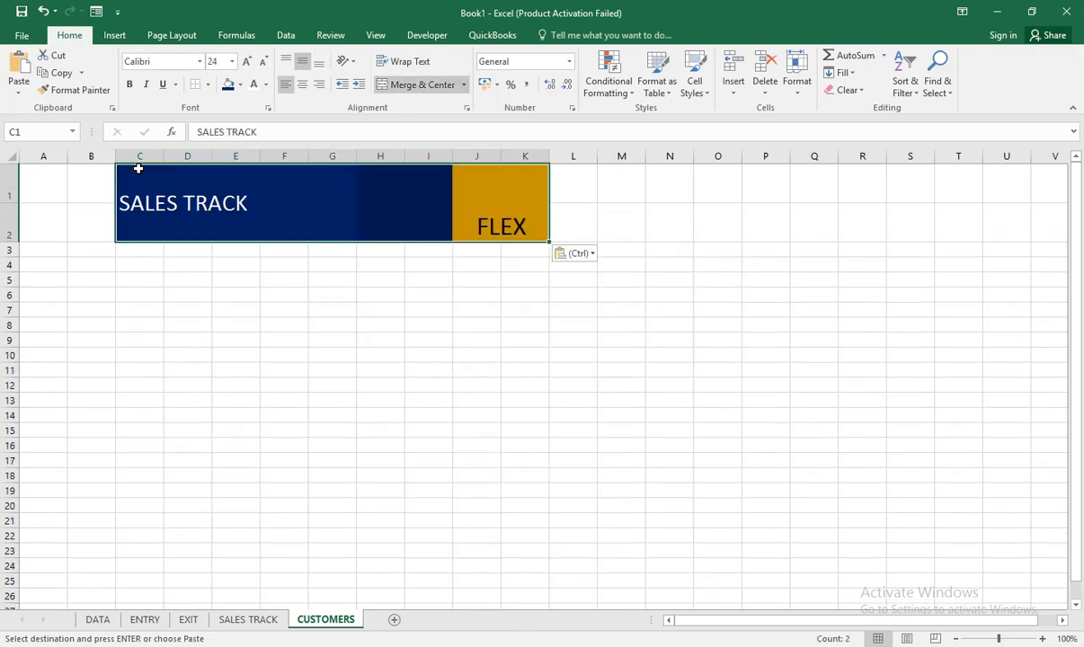
Step: Reduce the height of rows 1 and 2 and widen columns C to K evenly on the CUSTOMERS sheet
drag(12, 223, 12, 184)
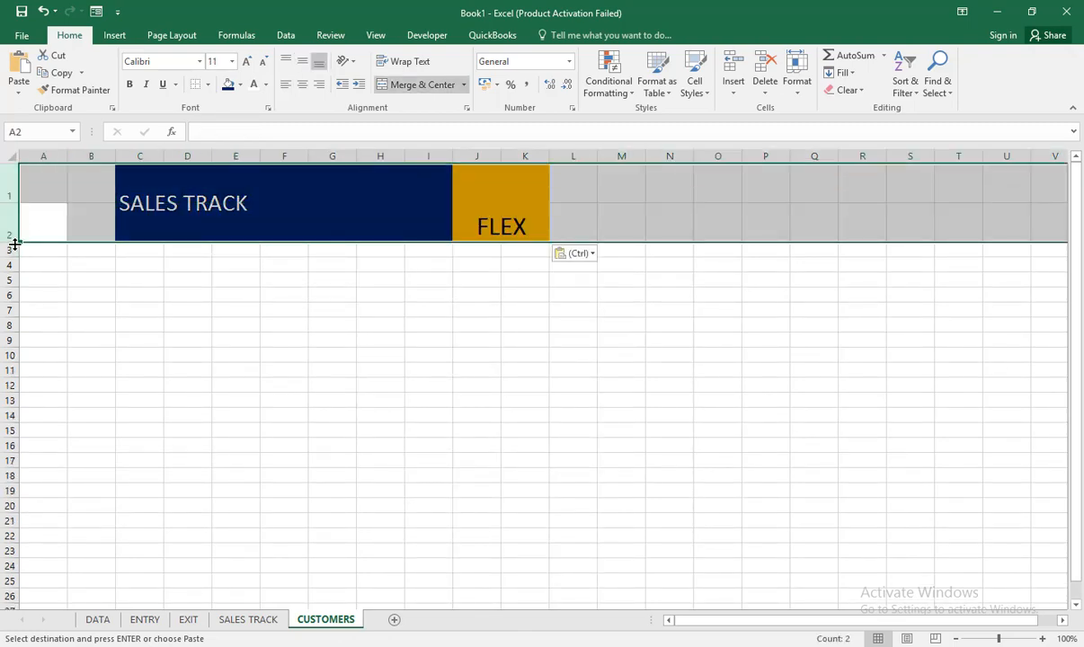
drag(12, 242, 13, 231)
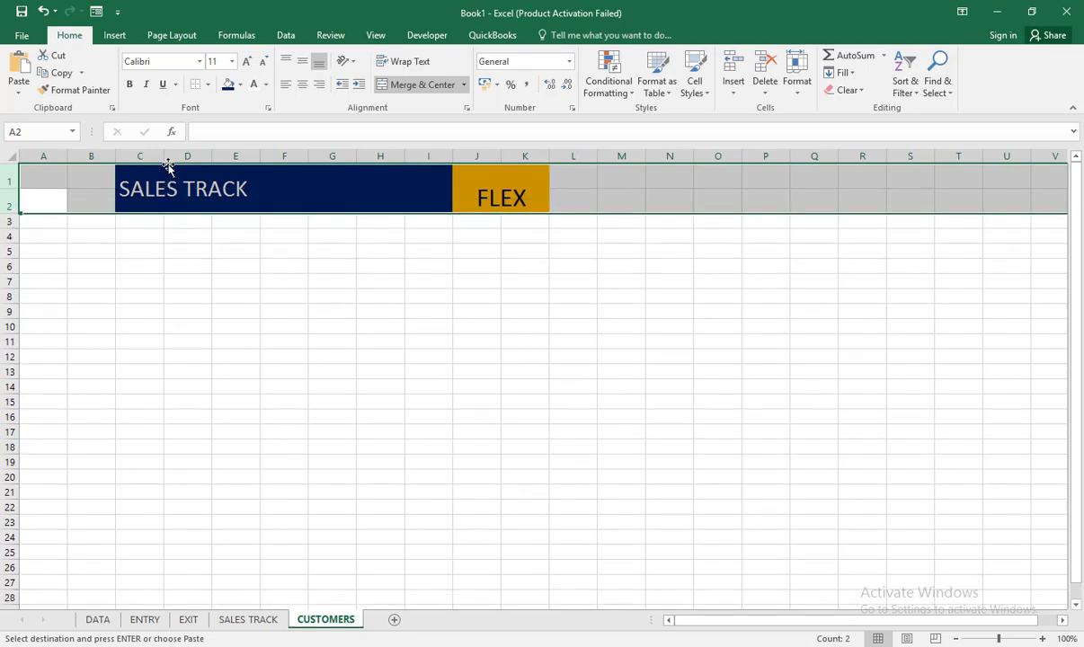
drag(157, 157, 544, 155)
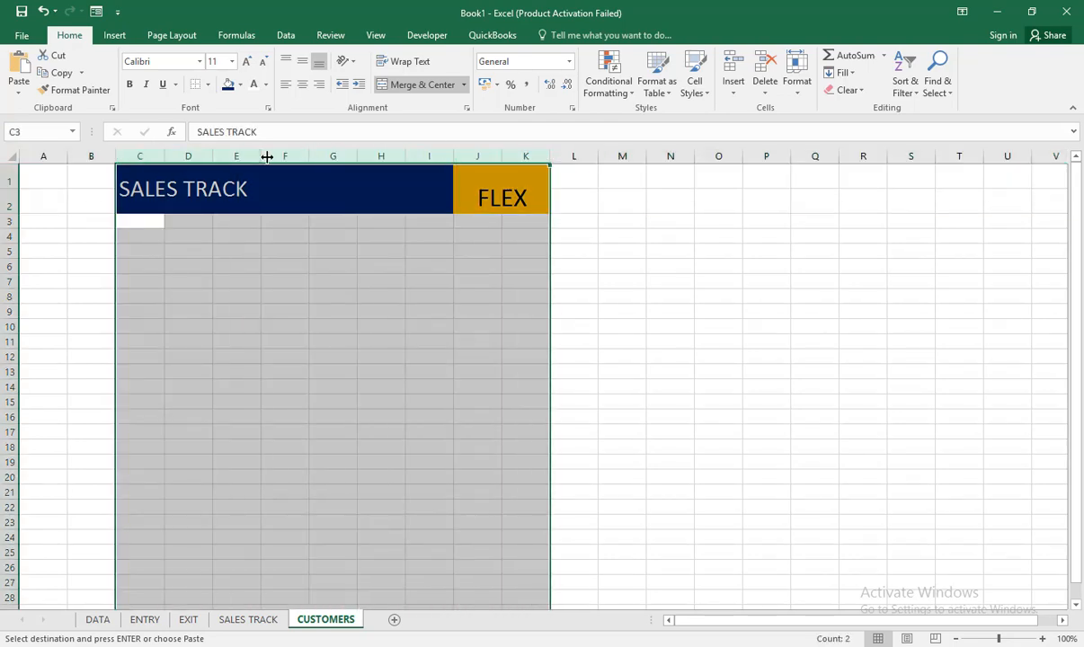
drag(263, 156, 285, 158)
Step: Enter the headers NAME in C4 and ADDRESS in D4
click(175, 233)
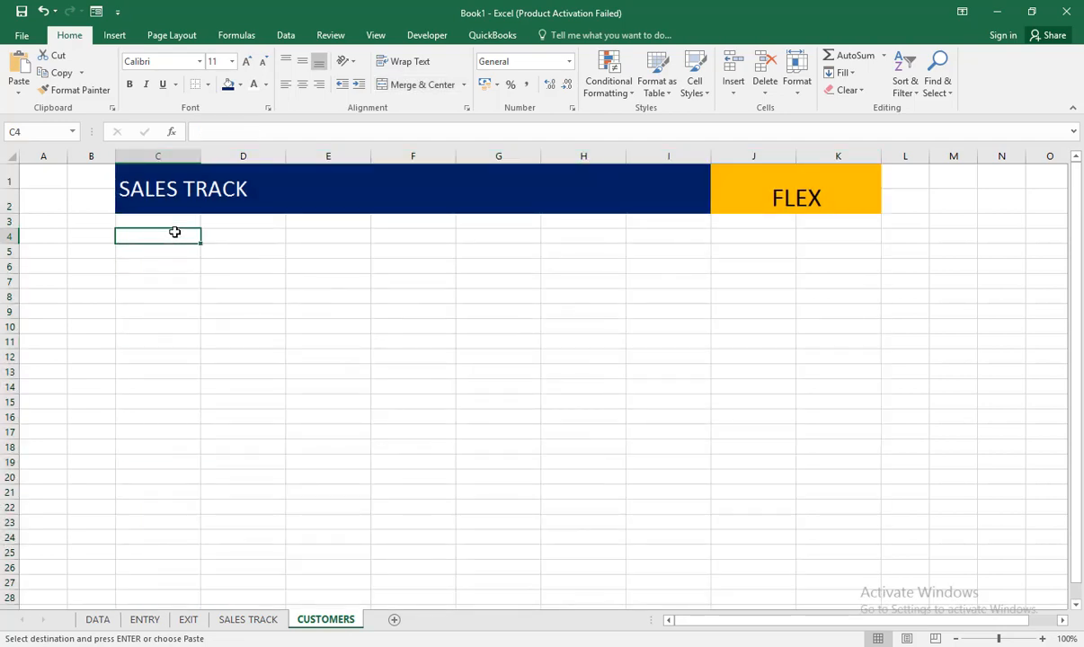
text(NAME)
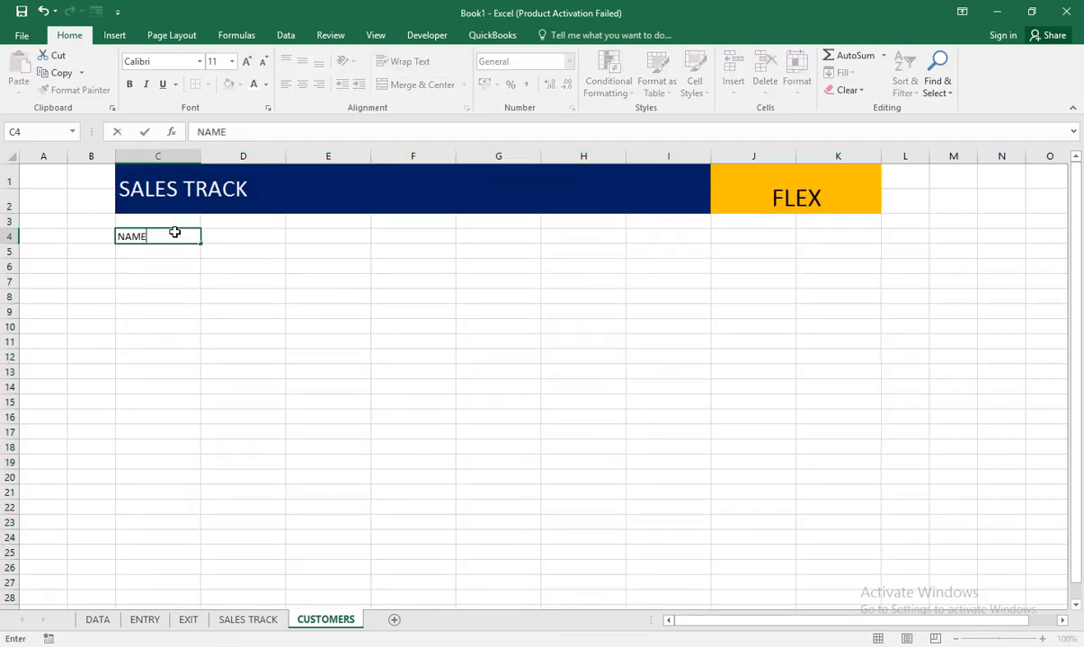
key(Tab)
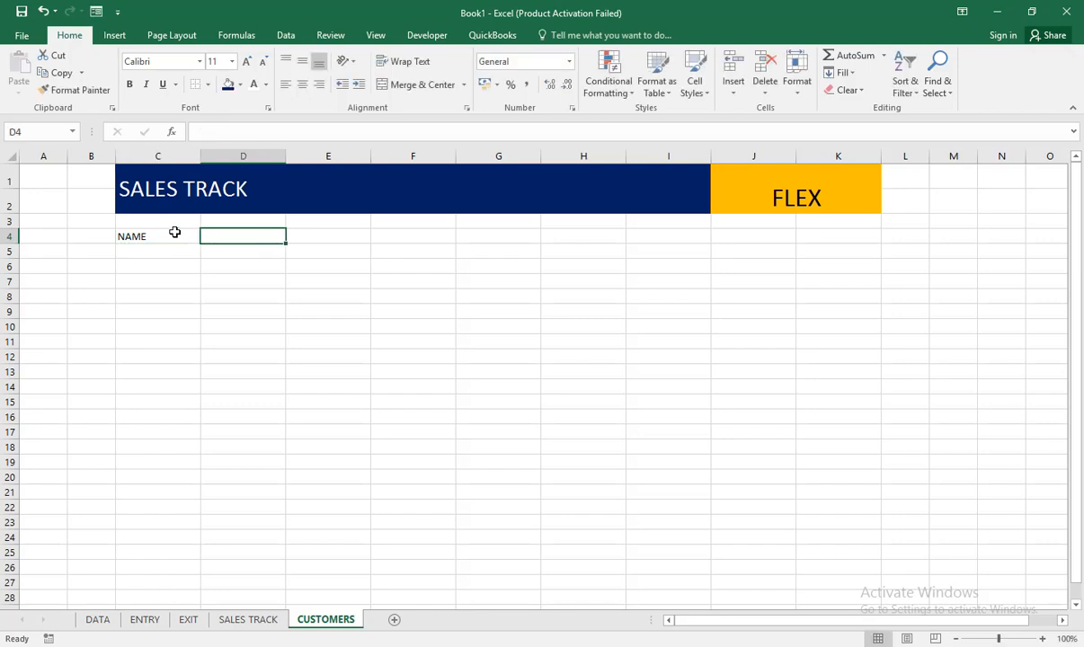
text(ADDRESS)
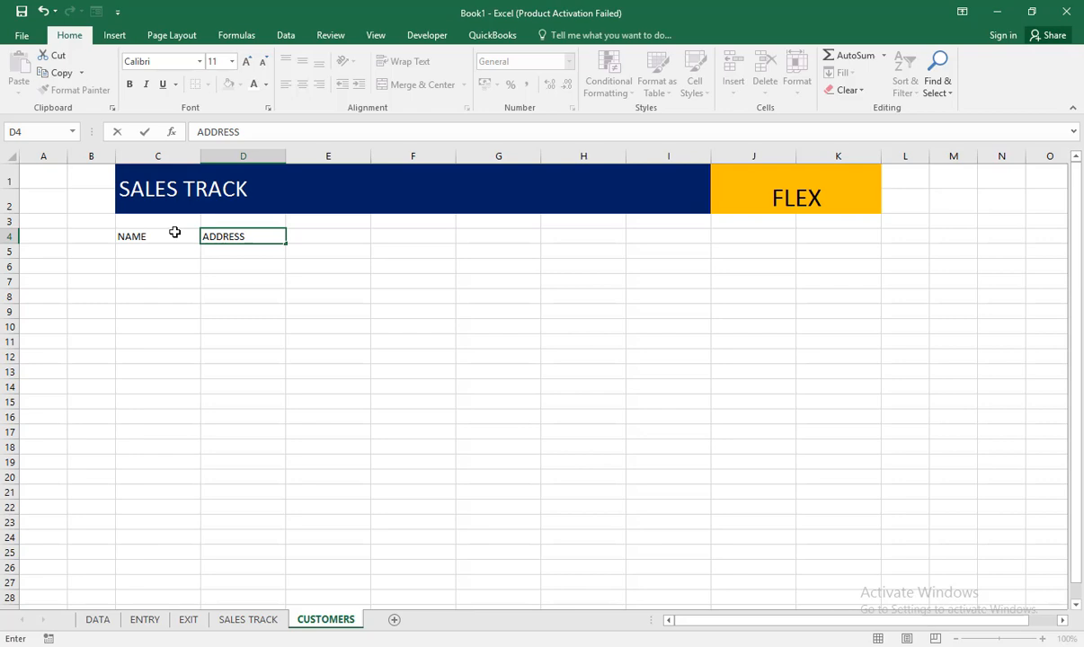
key(Tab)
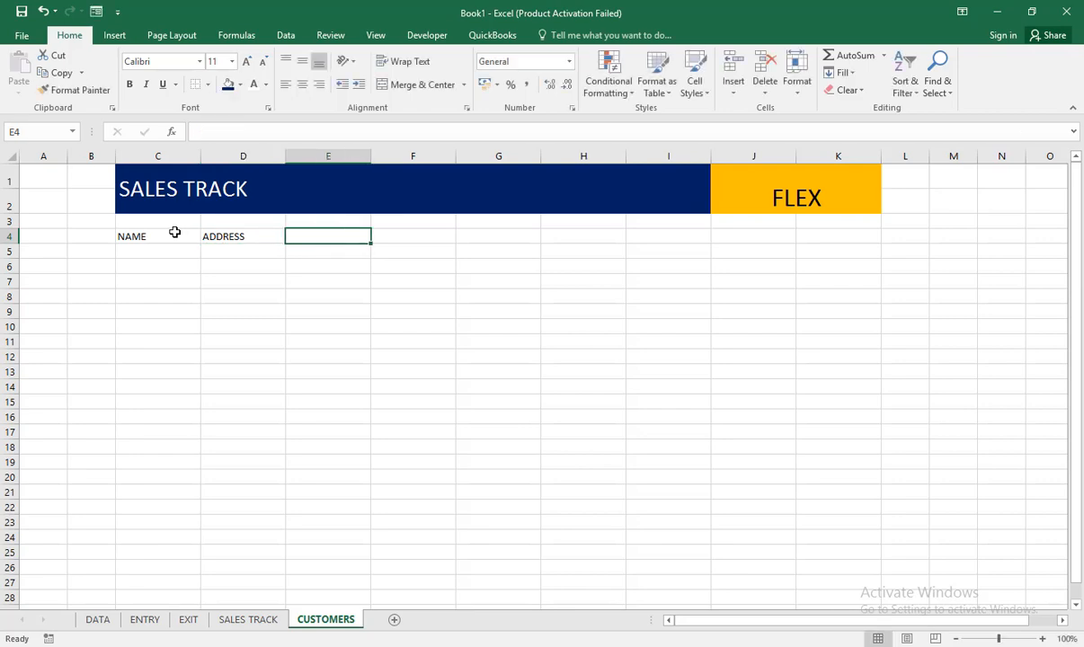
Step: Add the headers PC, TOWN and COUNTRY in cells E4 to G4
text(PC)
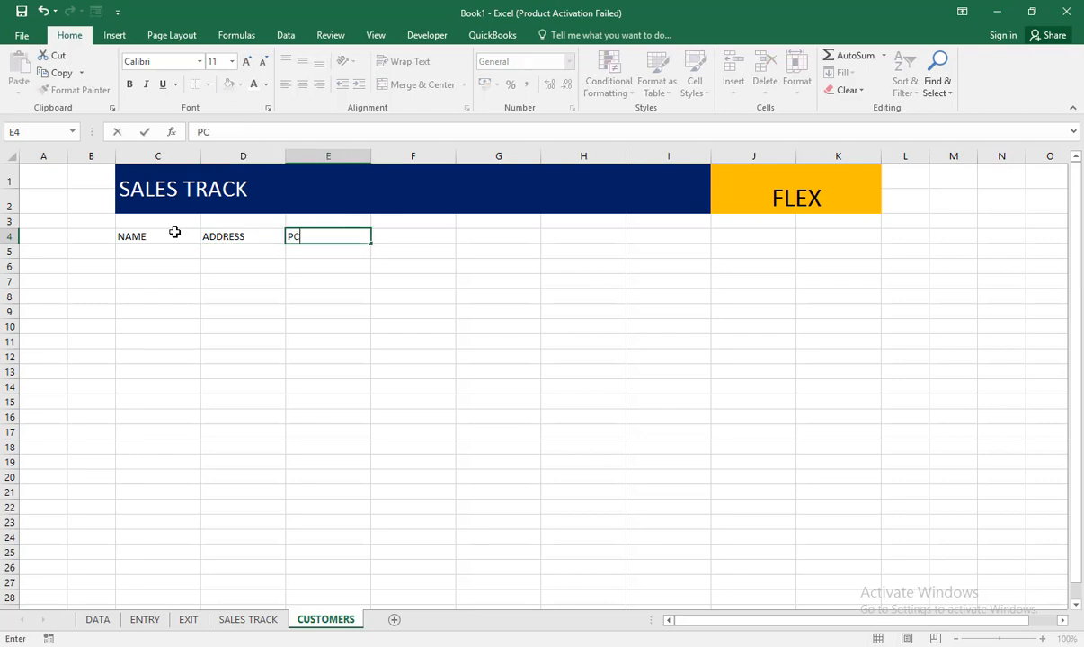
key(Tab)
text(TOWN)
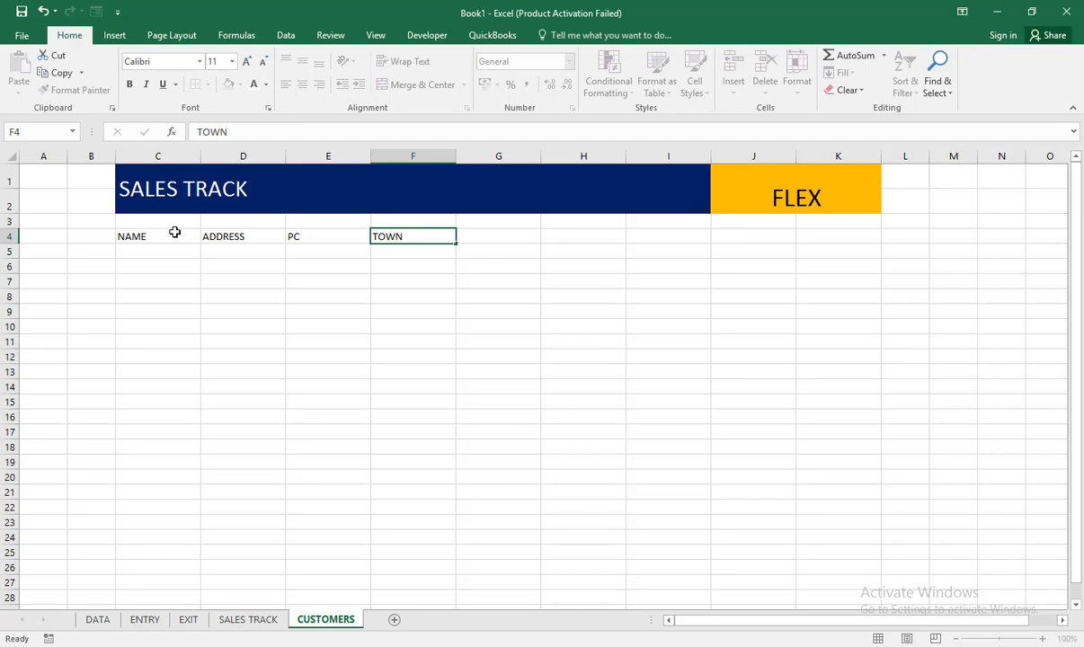
key(Tab)
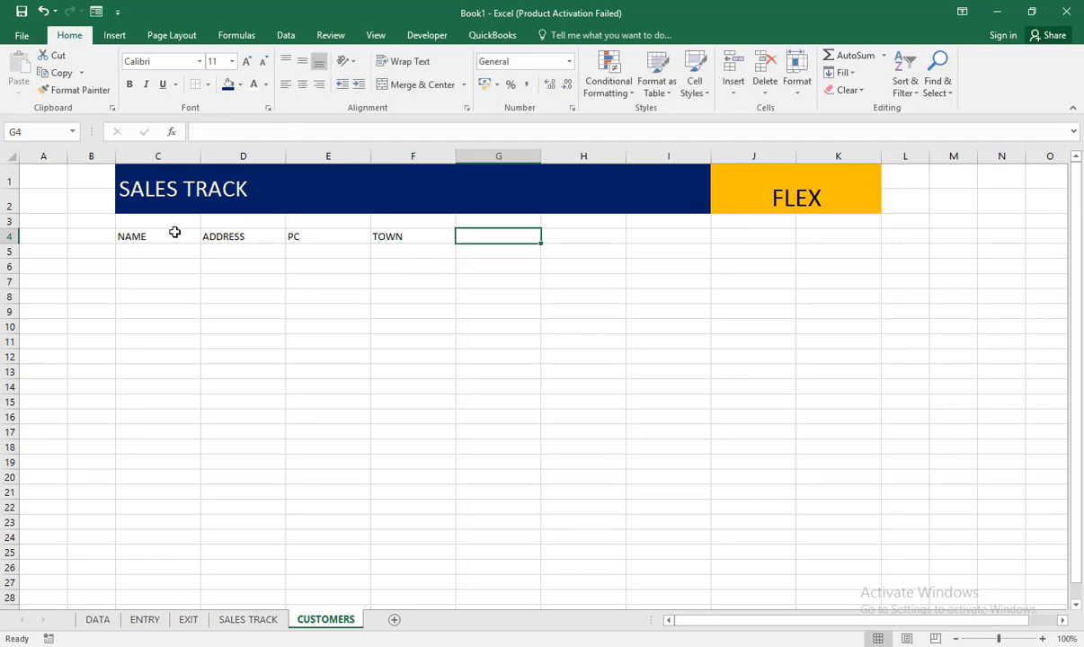
text(COUNTRY)
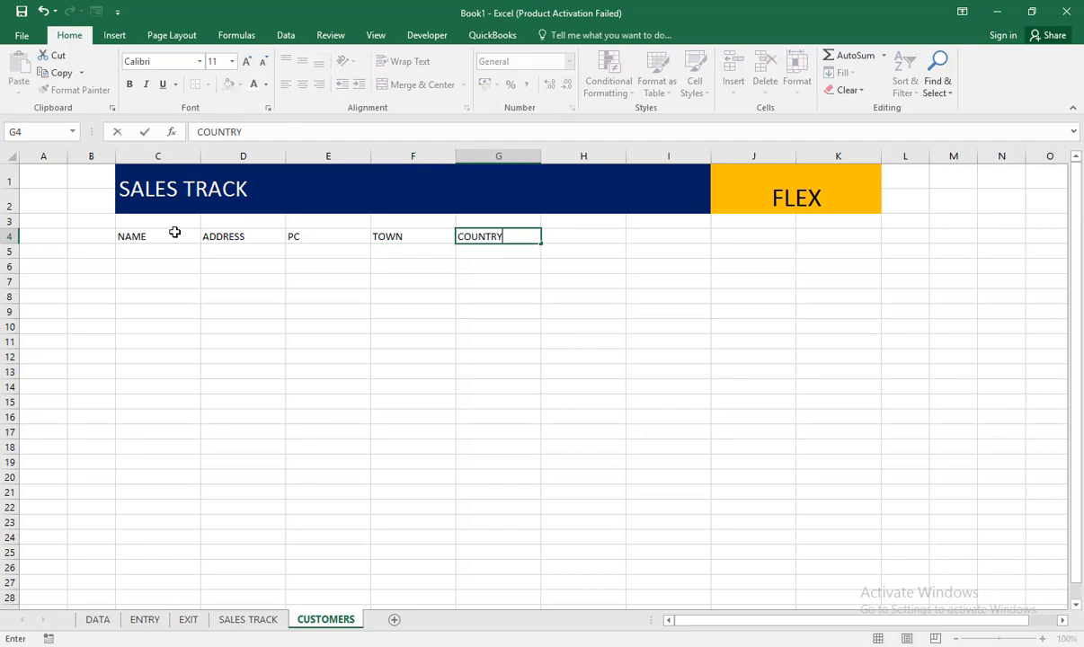
key(Tab)
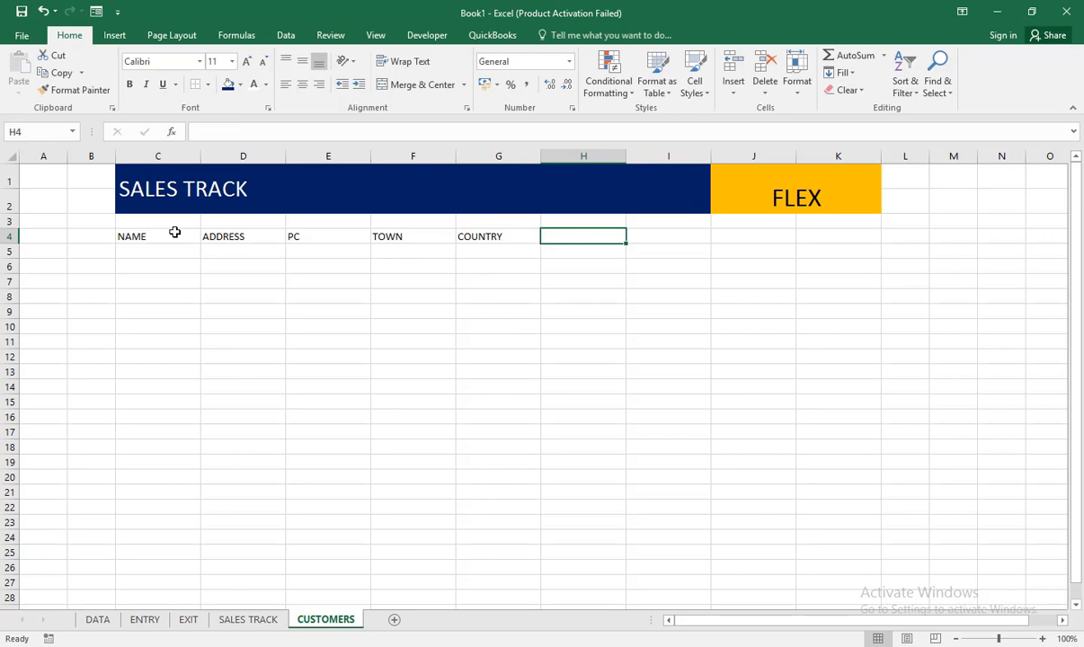
Step: Complete the header row with TELEPHONE in H4 and EMAIL in I4
text(TELE)
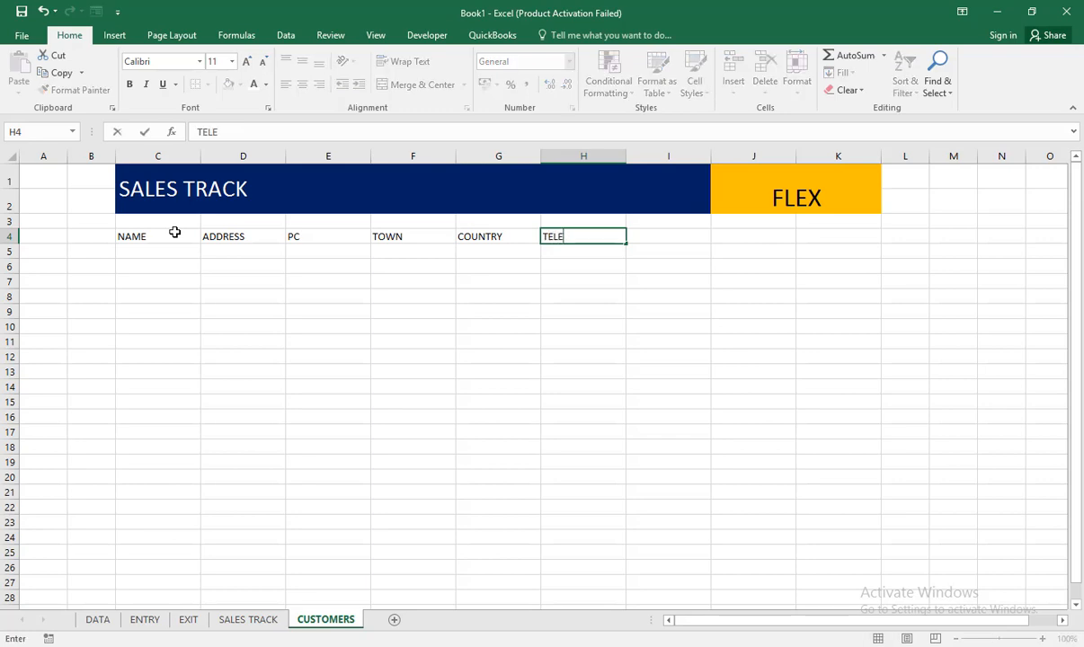
text(PHONE)
key(Tab)
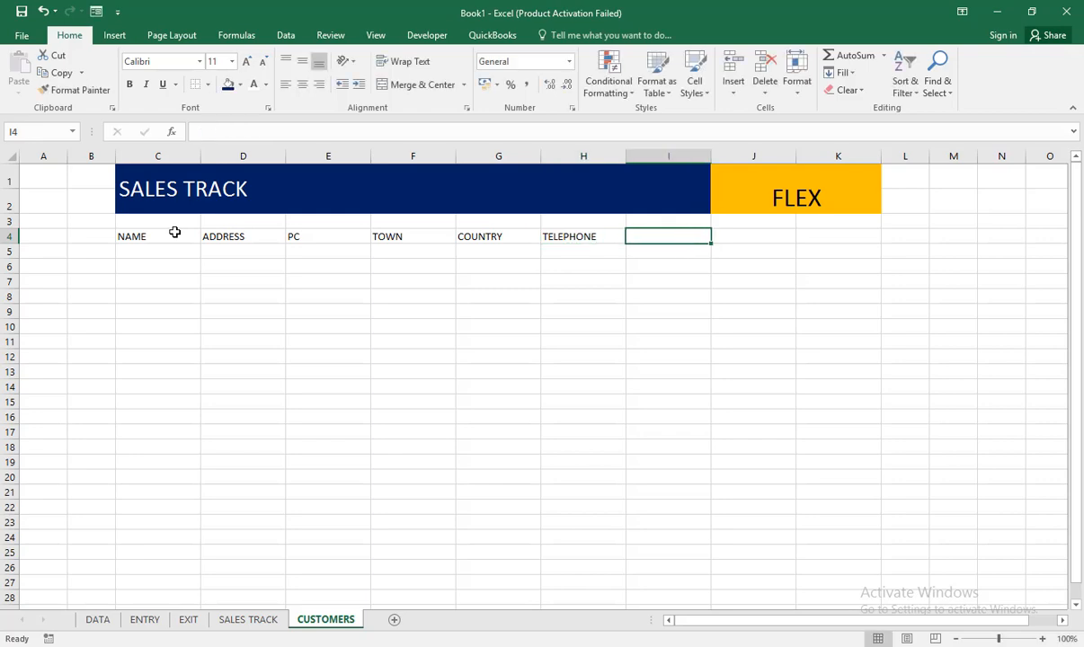
text(EM)
key(Tab)
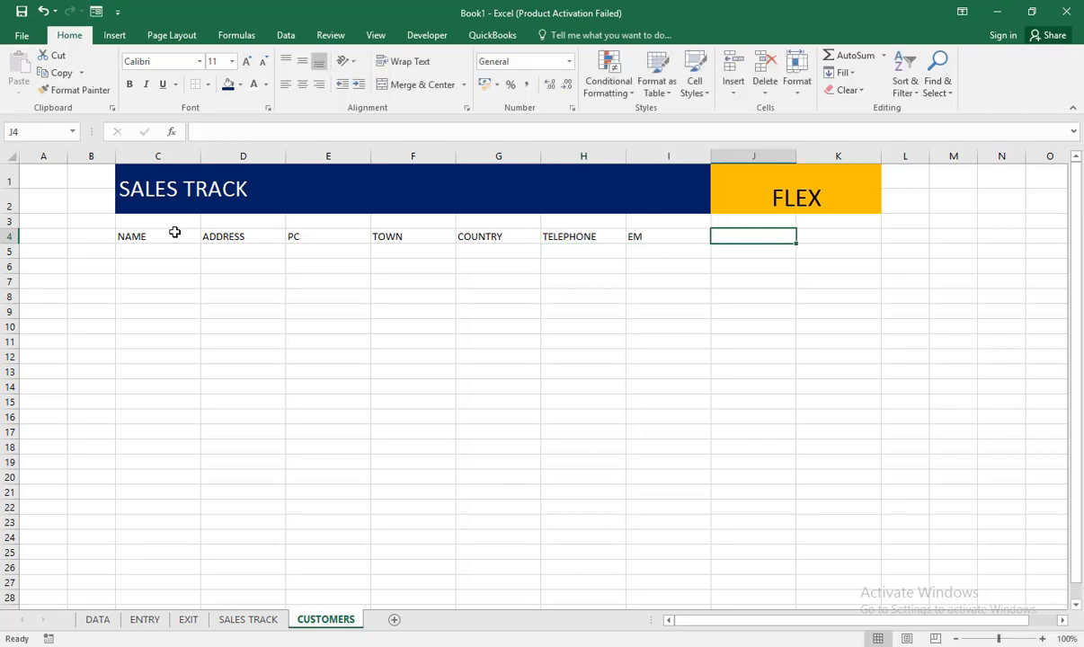
key(Left)
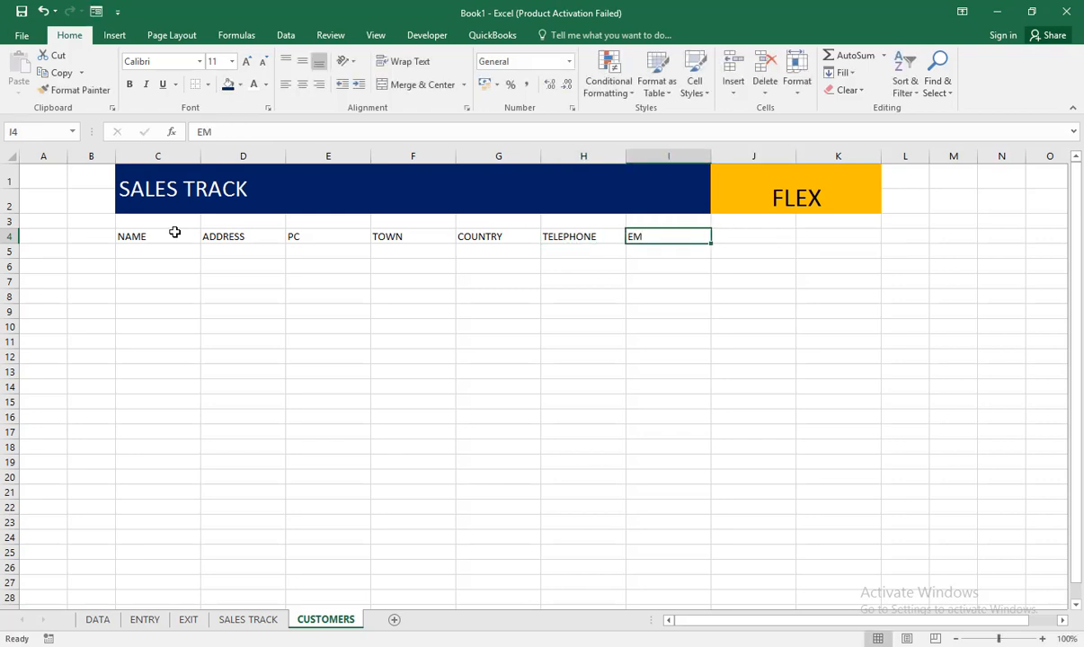
text(EMAIL)
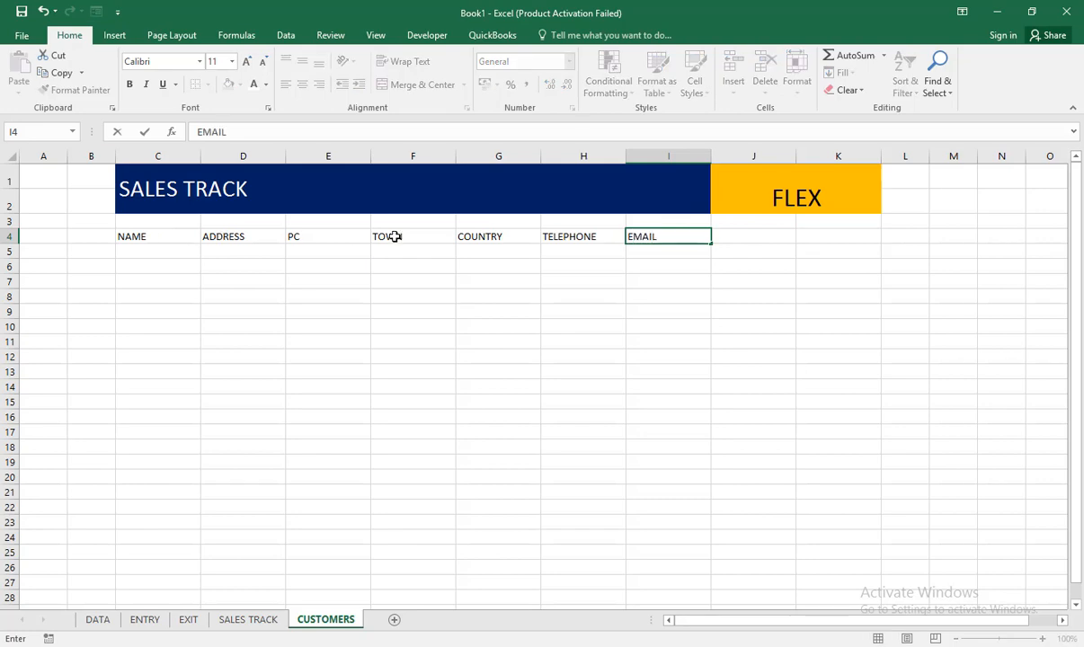
Step: Fill the orange FLEX block from J1:K2 across to H1:I2 in the banner
click(737, 173)
click(609, 186)
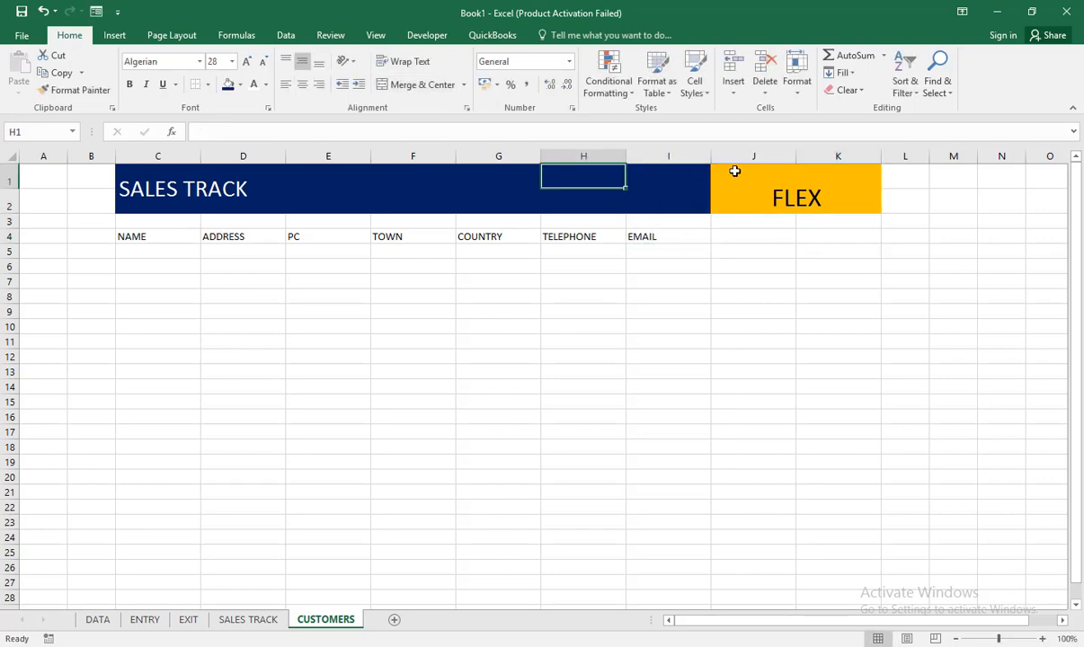
click(737, 171)
drag(887, 209, 598, 206)
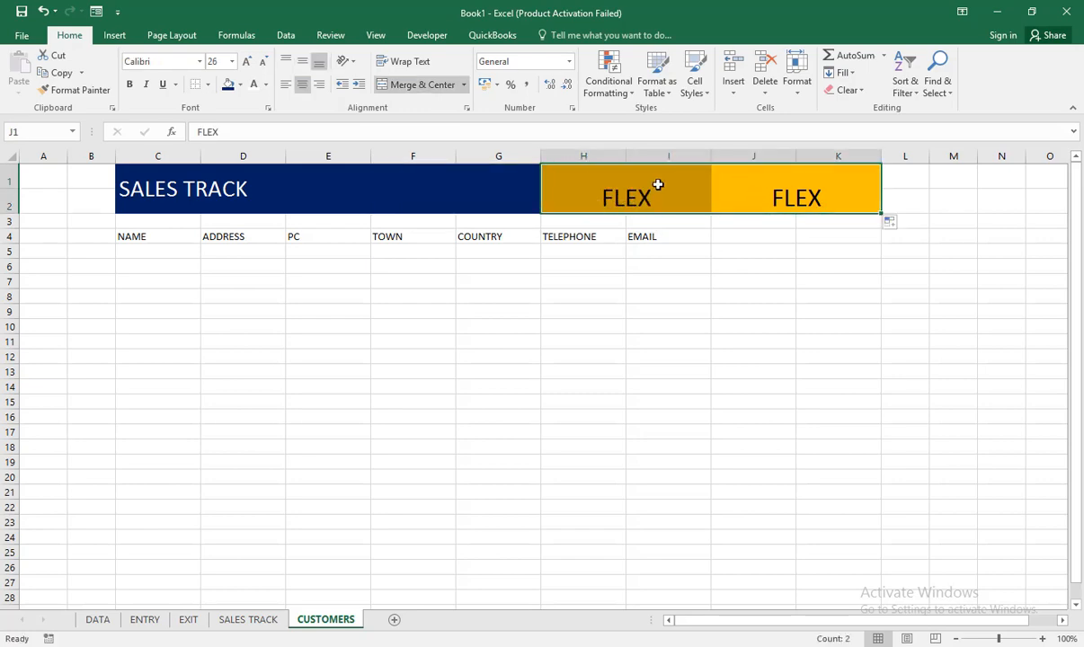
Step: Delete the FLEX text from the merged block J1:K2 and remove its orange fill
click(743, 169)
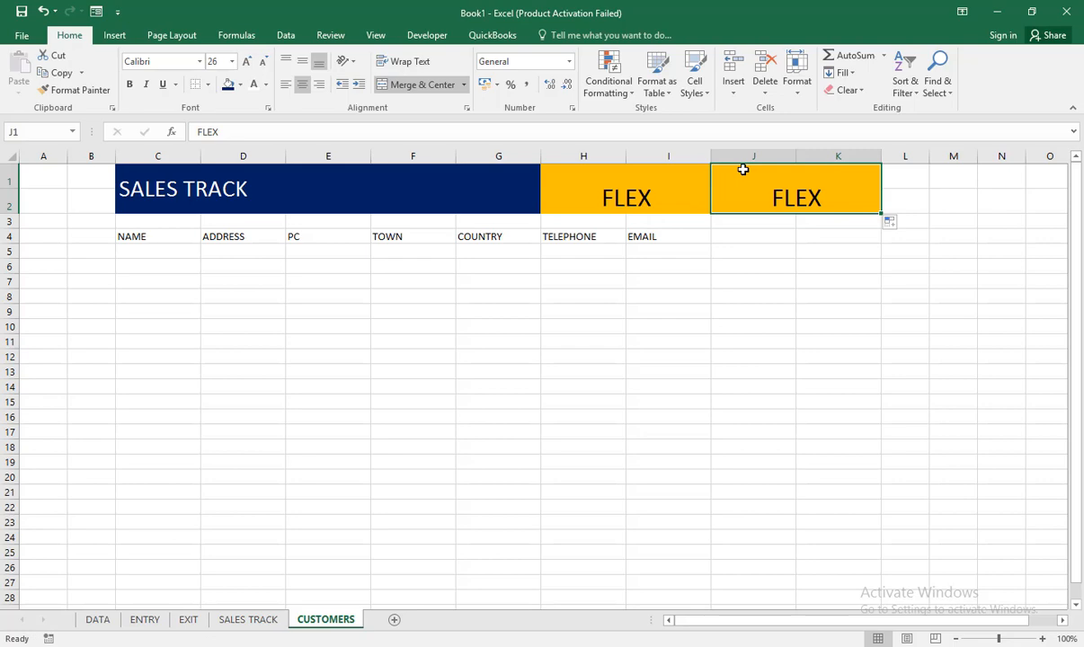
key(Delete)
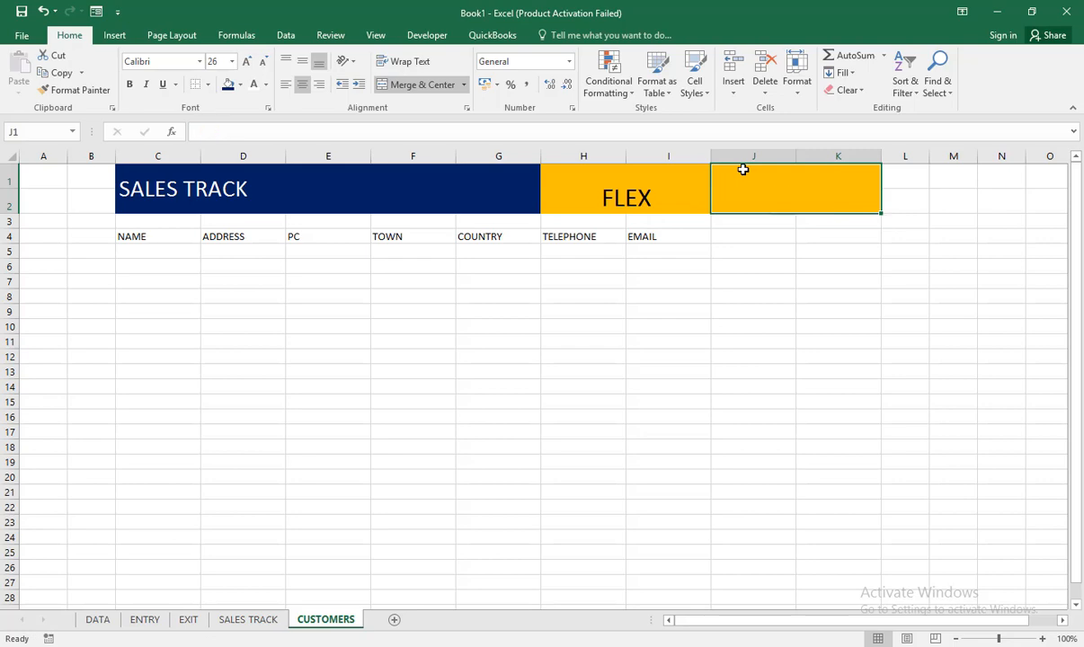
click(241, 88)
click(257, 214)
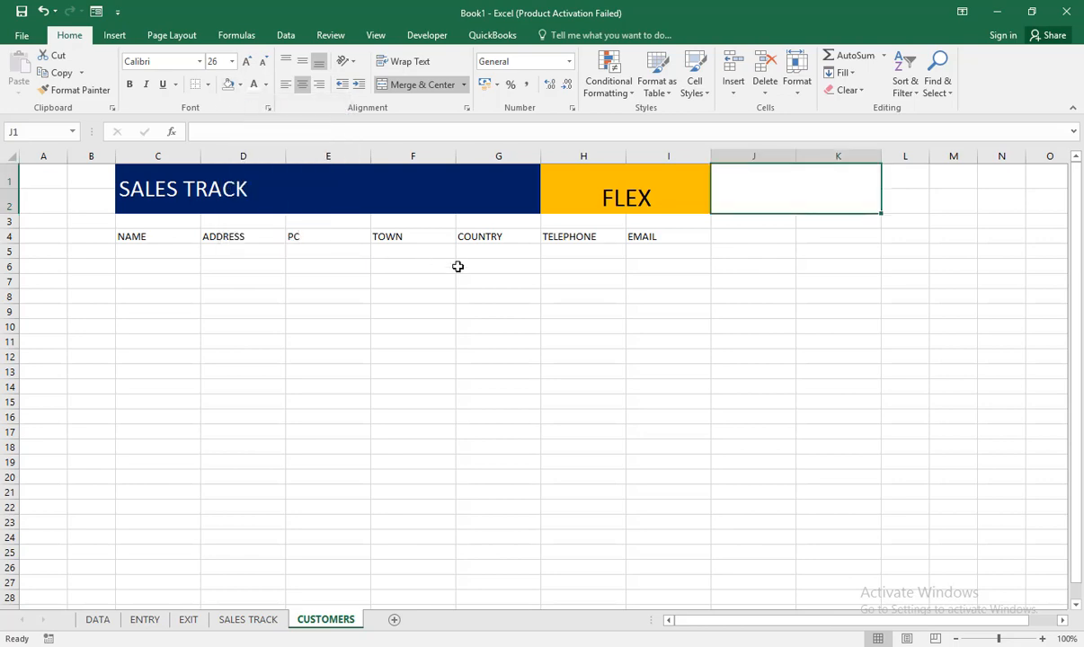
Step: Convert the header range C4:I4 into a table with headers
click(460, 280)
drag(330, 216, 674, 233)
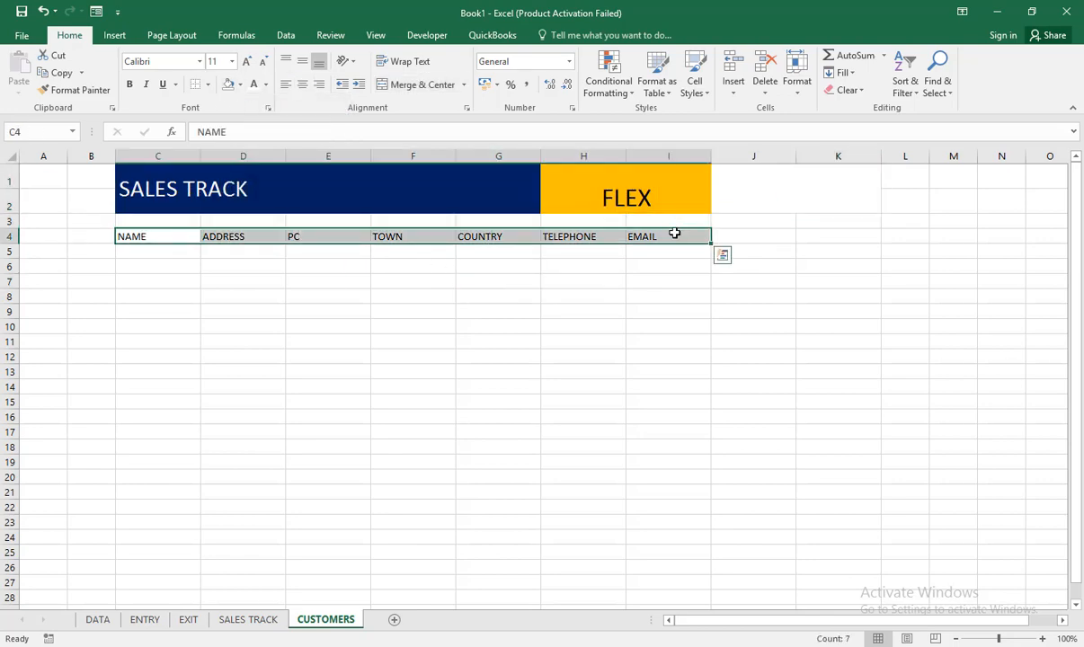
click(122, 40)
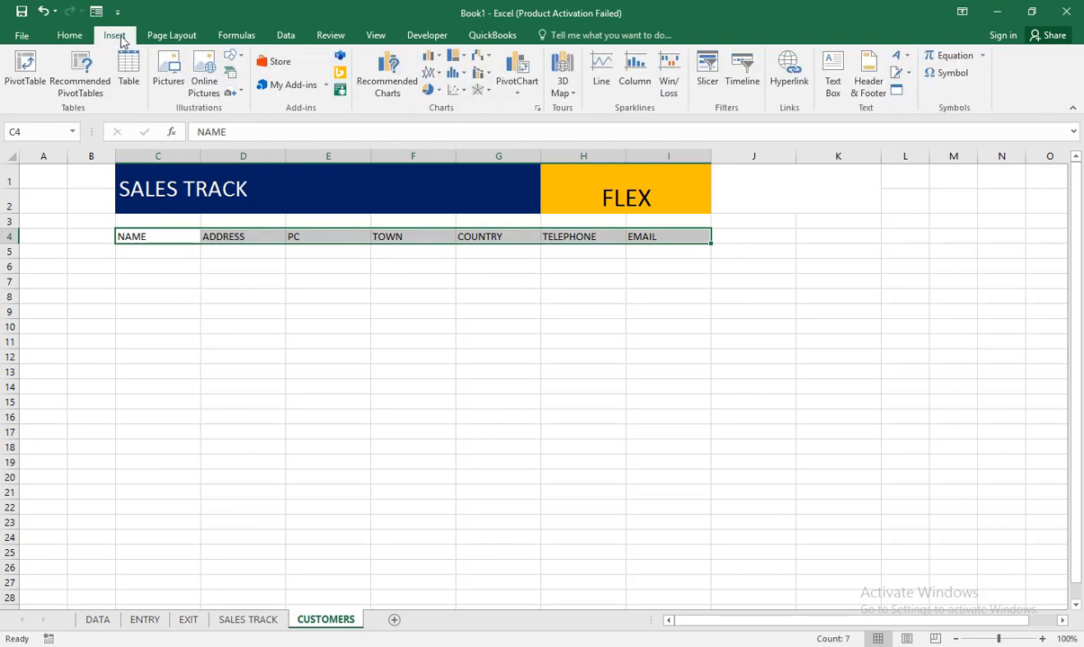
click(126, 83)
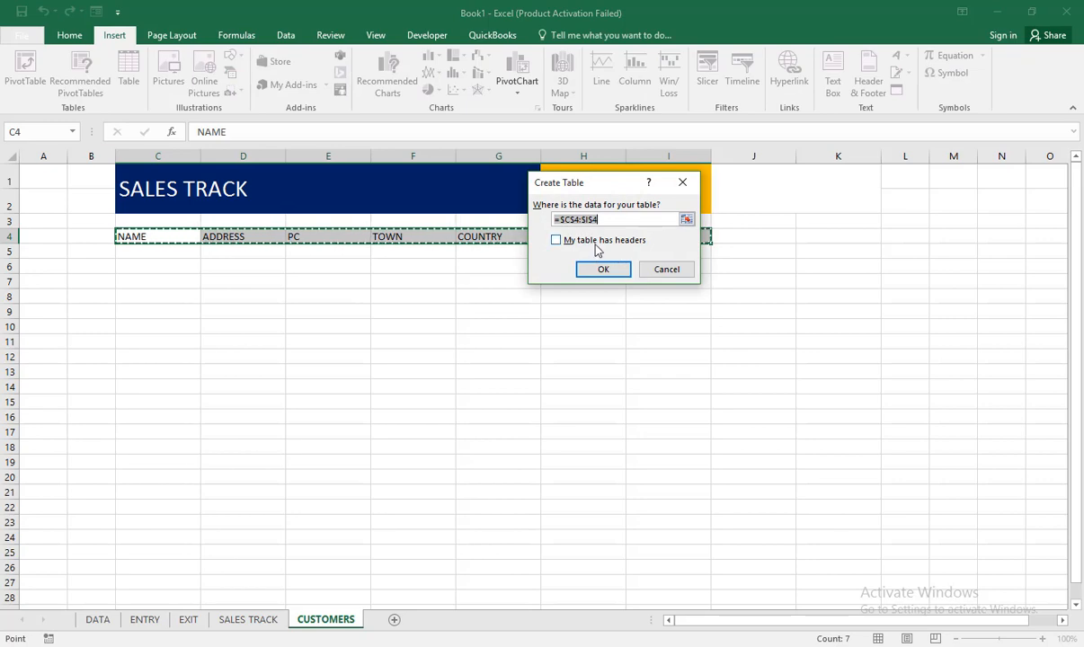
click(597, 241)
click(607, 271)
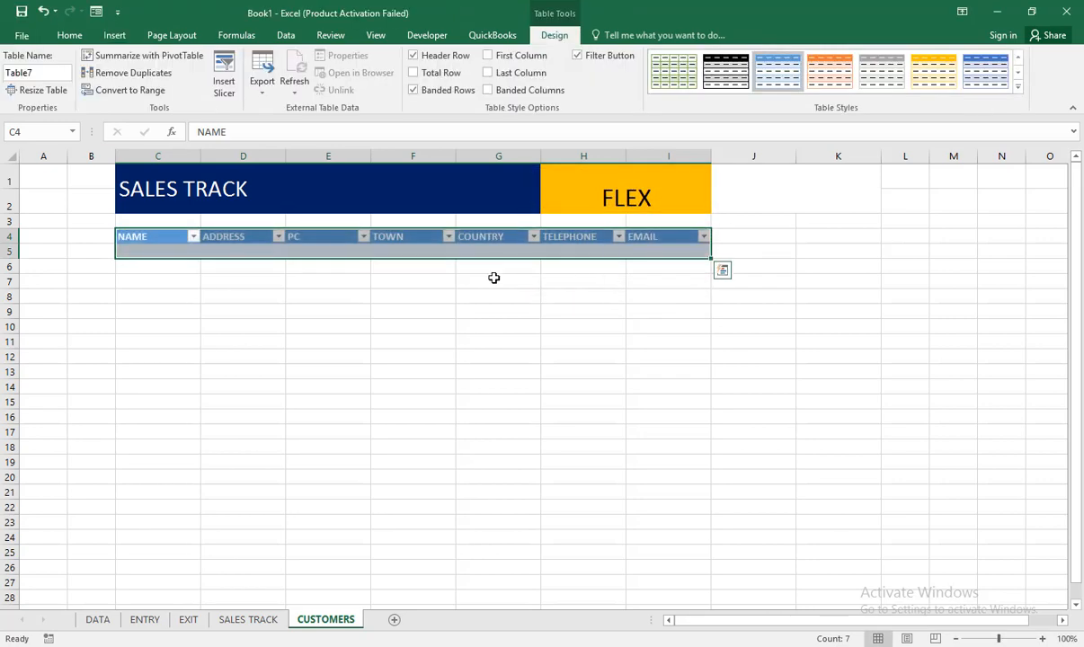
Step: Fill the first table row with CUST1 as the name, ADDRESS 1 as the address and 4567 as the PC
click(165, 249)
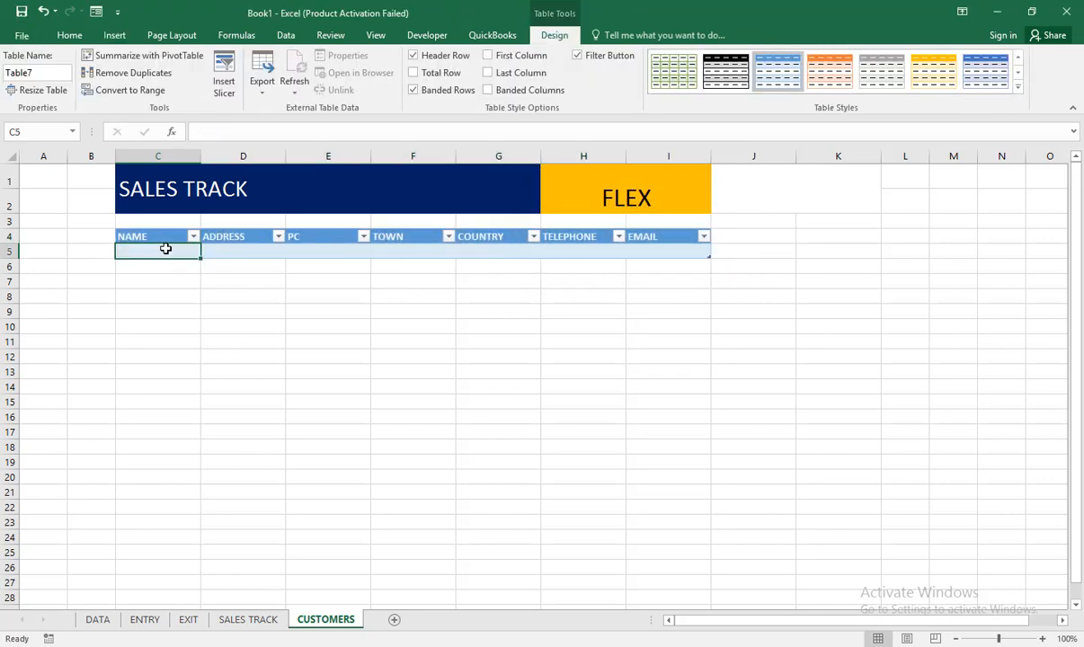
text(CU)
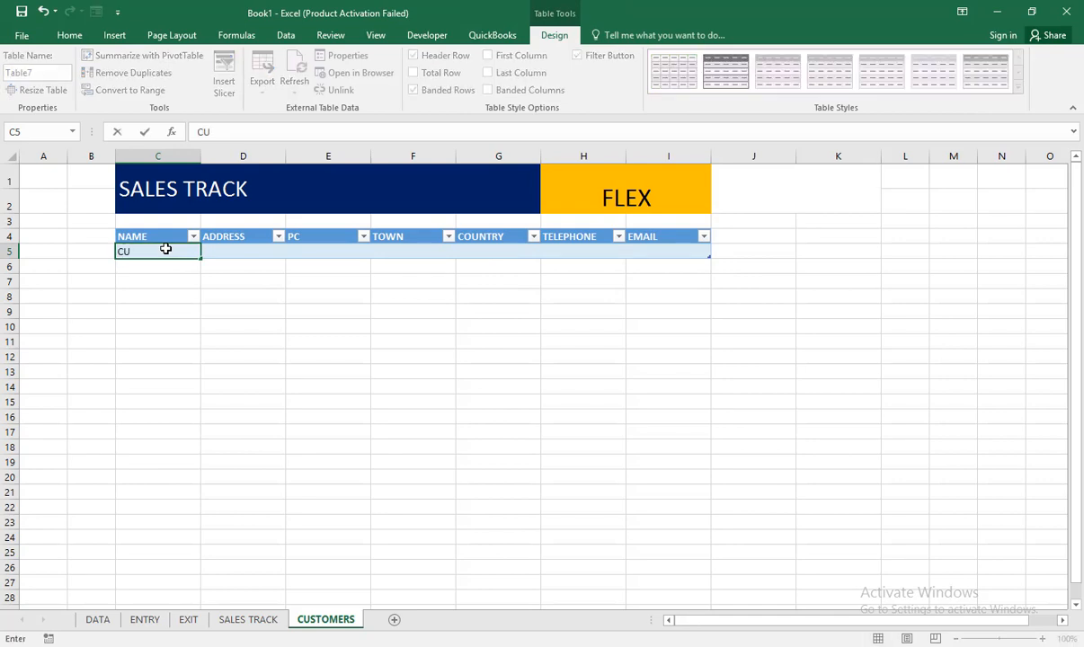
text(ST1)
key(Tab)
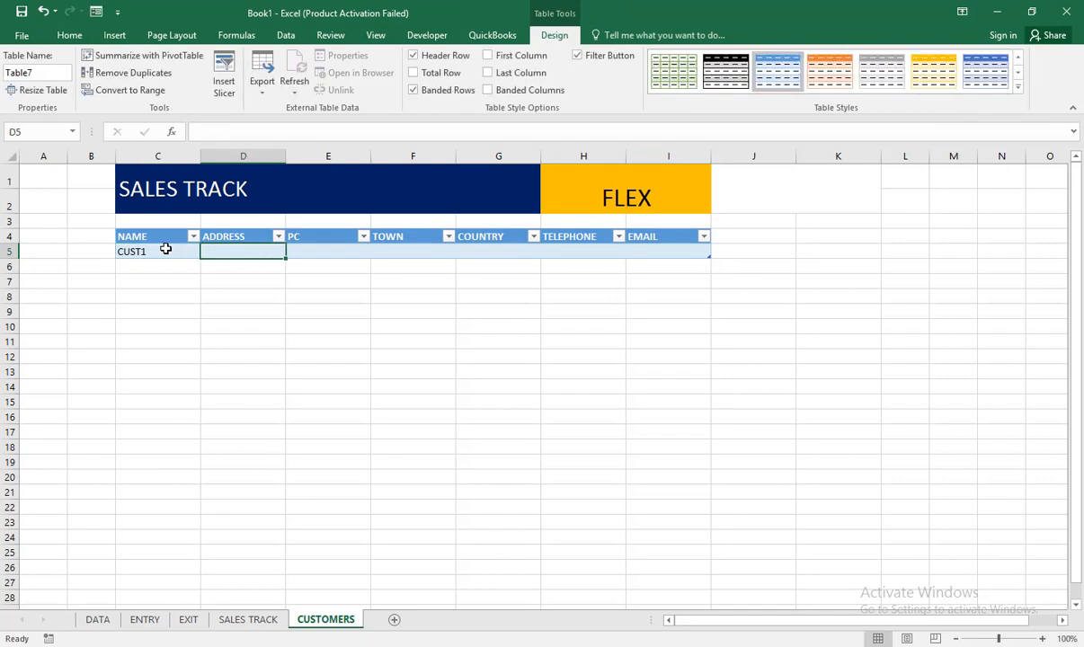
text(A)
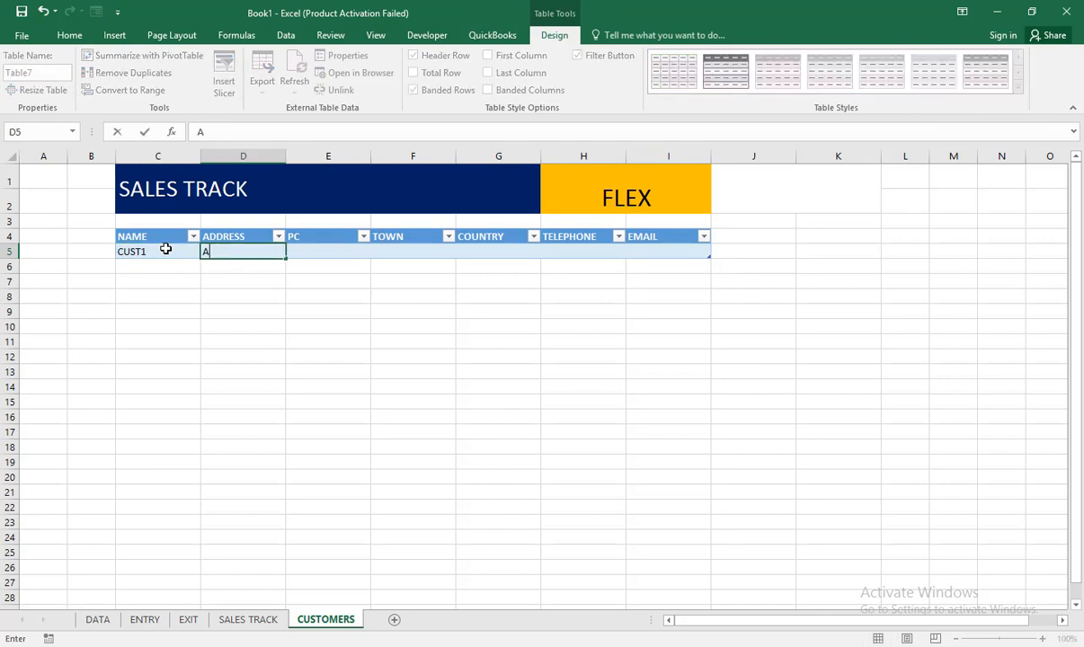
key(BackSpace)
text(ADDRESS 1)
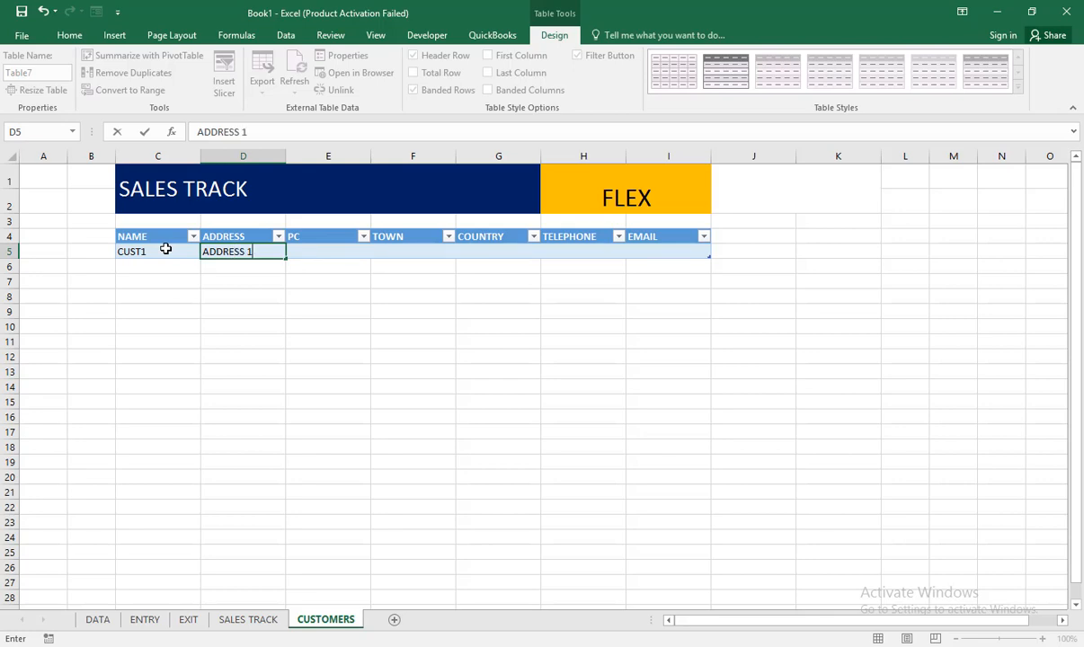
key(Tab)
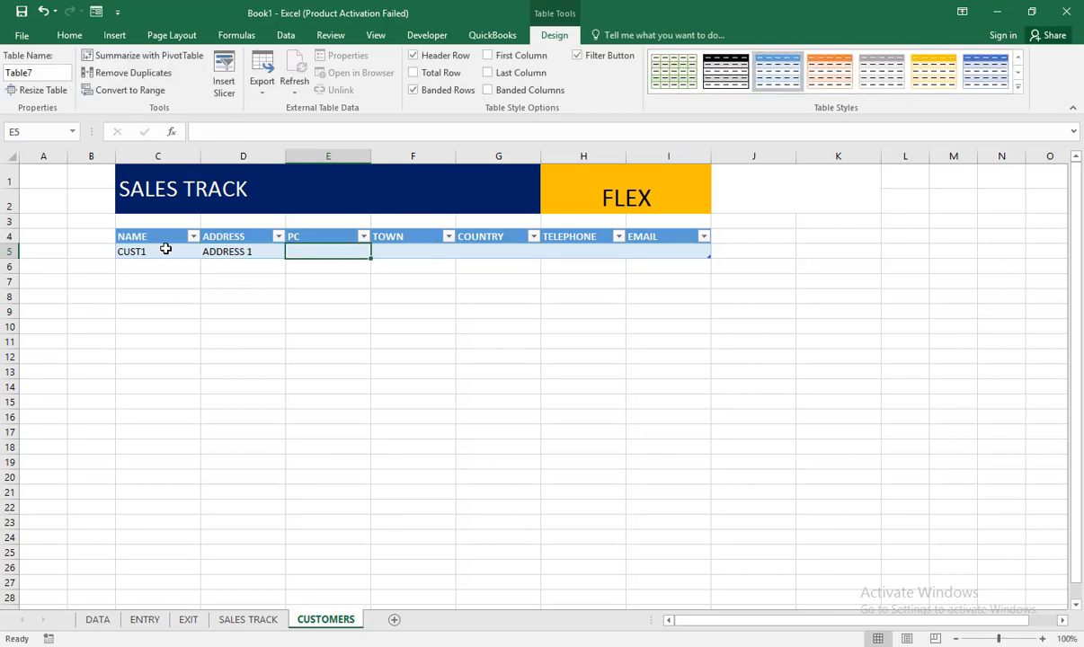
text(4567)
key(Tab)
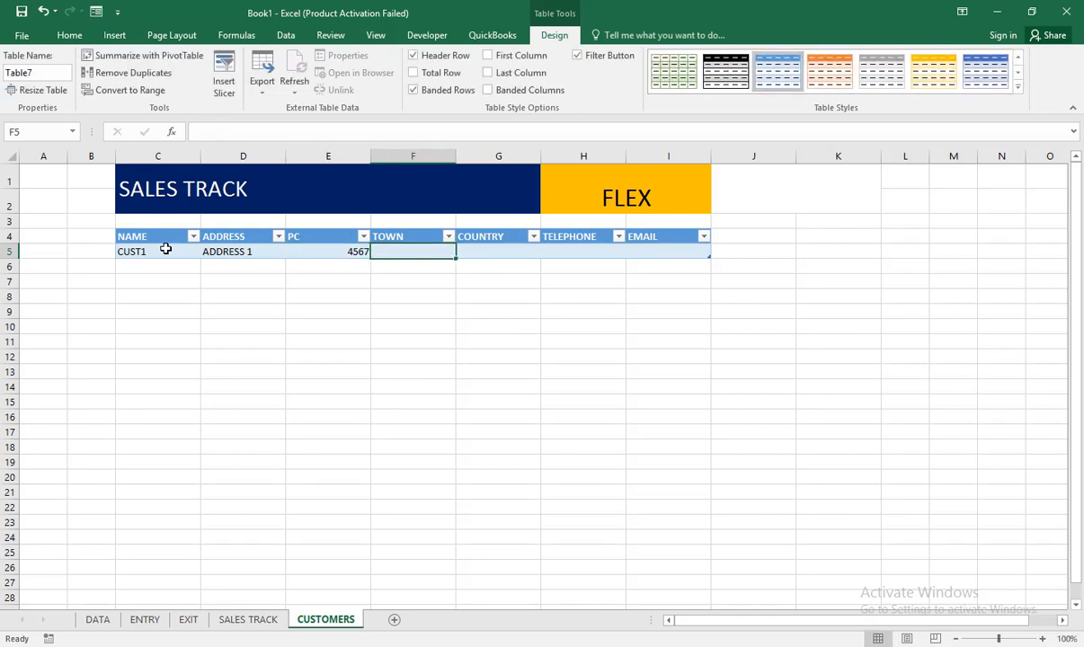
Step: Enter YAOUNDE as the town and CAMEROON as the country in row 5
text(YOU)
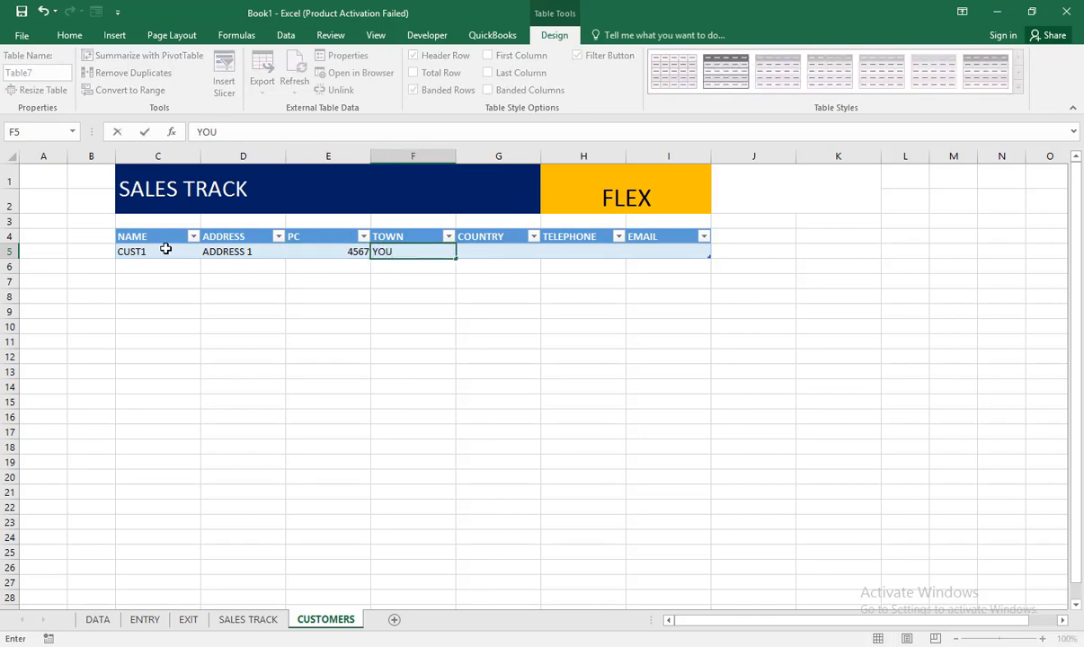
key(BackSpace)
key(BackSpace)
key(BackSpace)
text(AOU)
key(BackSpace)
key(BackSpace)
key(BackSpace)
text(YAOUNDE)
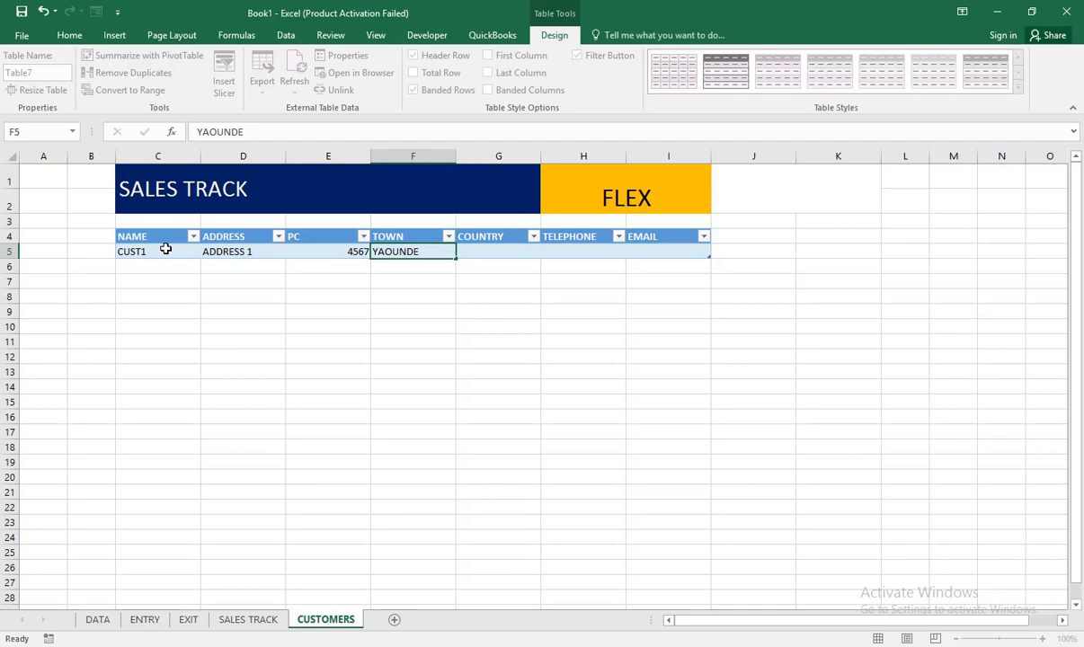
key(Tab)
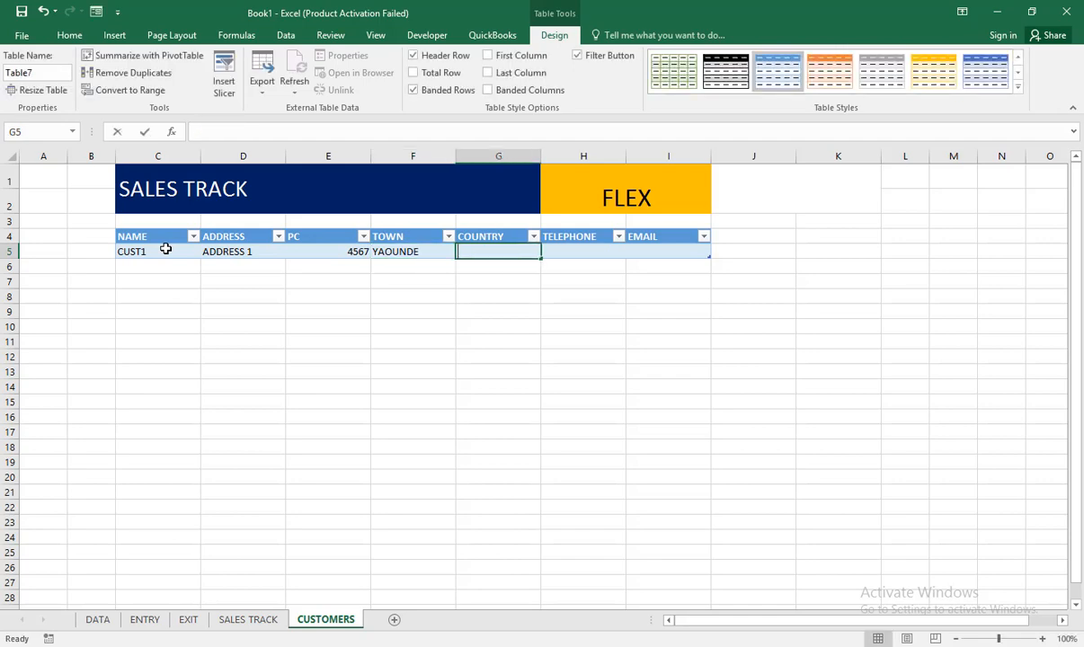
text(CAMEROON)
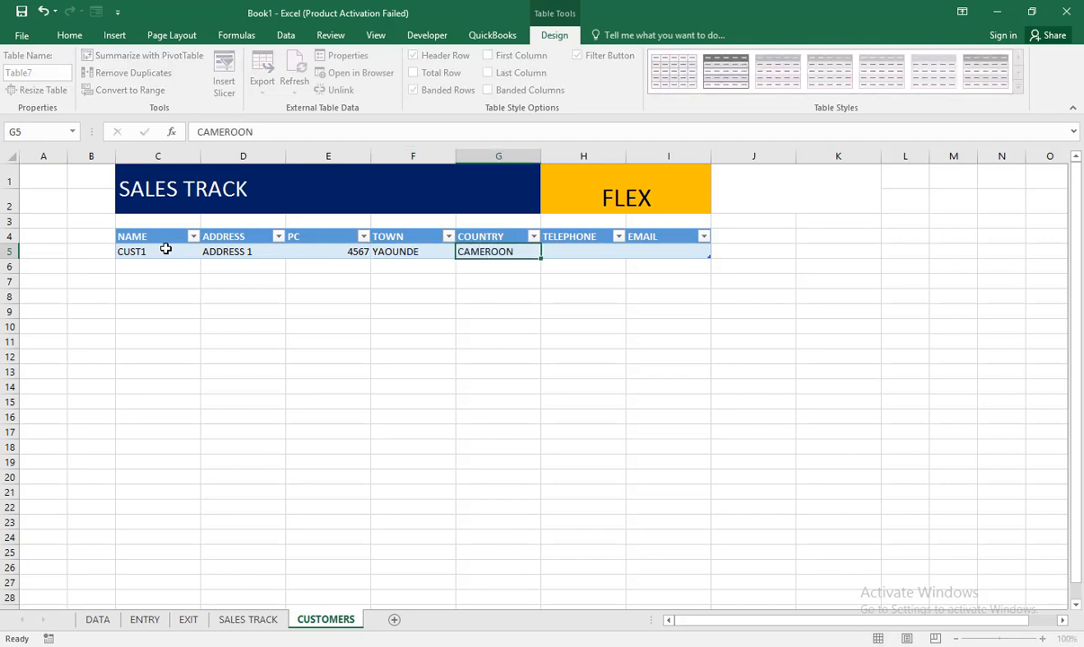
key(Tab)
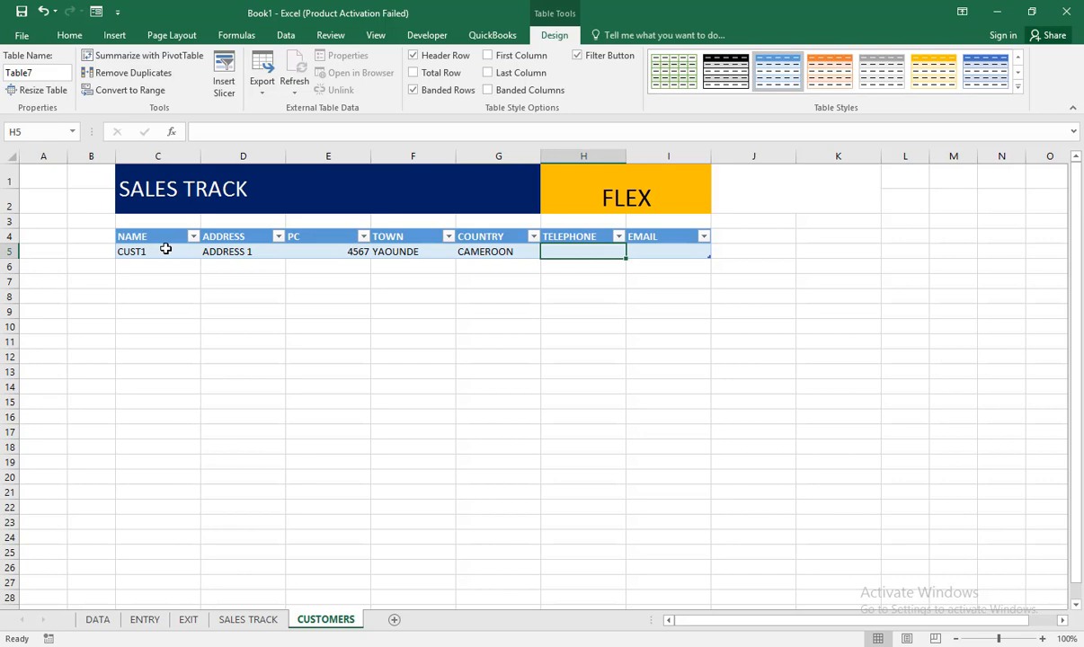
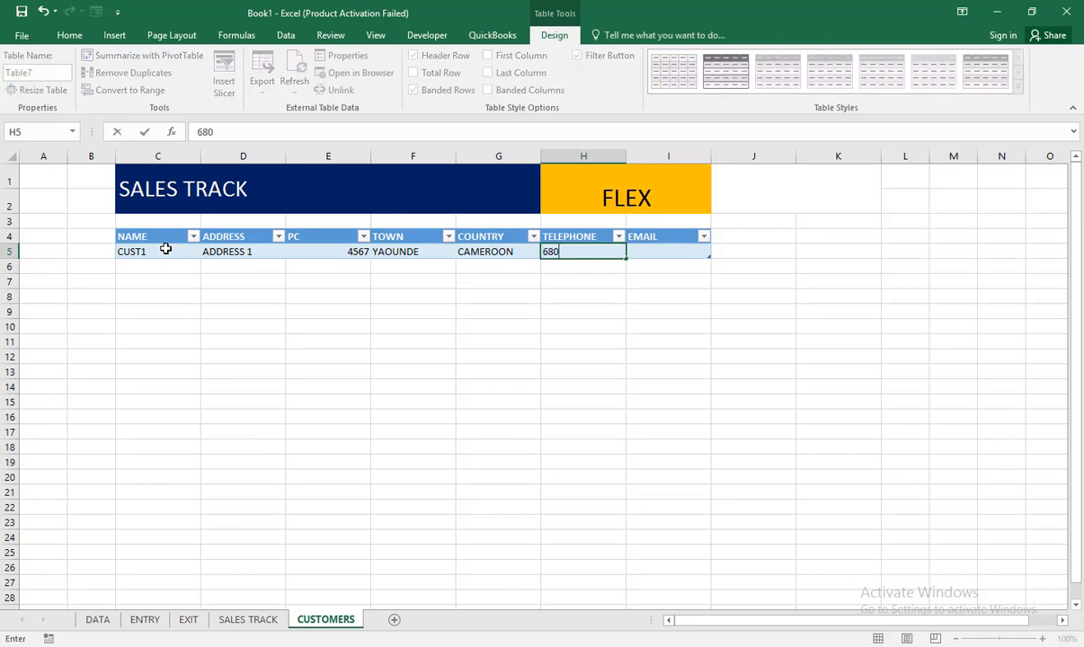
Step: Enter the customer's telephone number in cell H5
key(Tab)
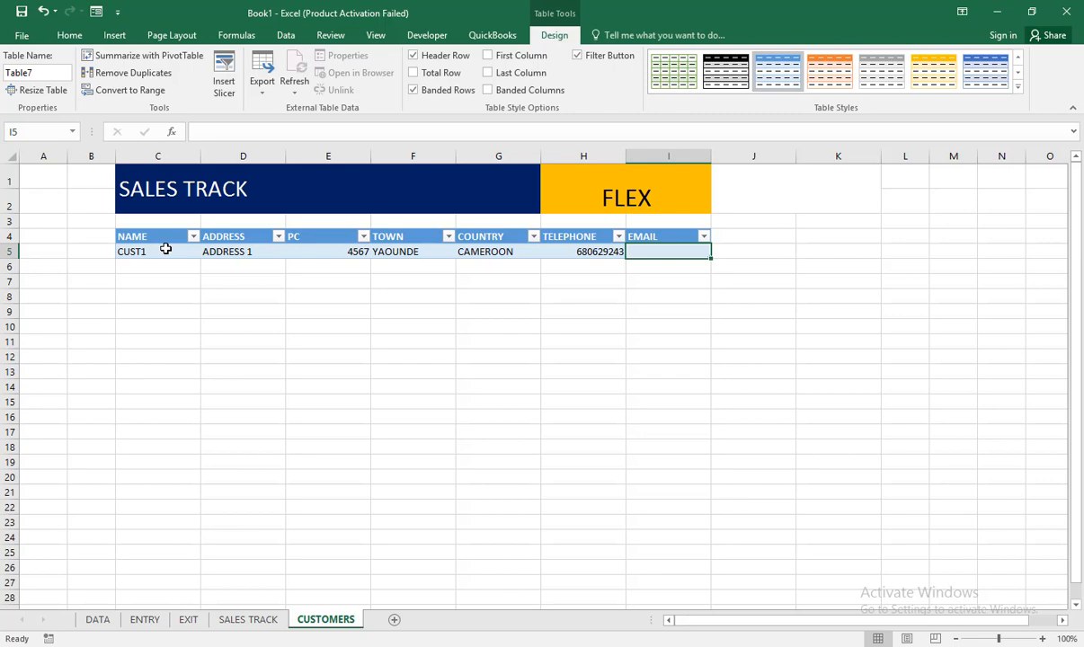
Step: Enter the customer's email address in cell I5
text(MY)
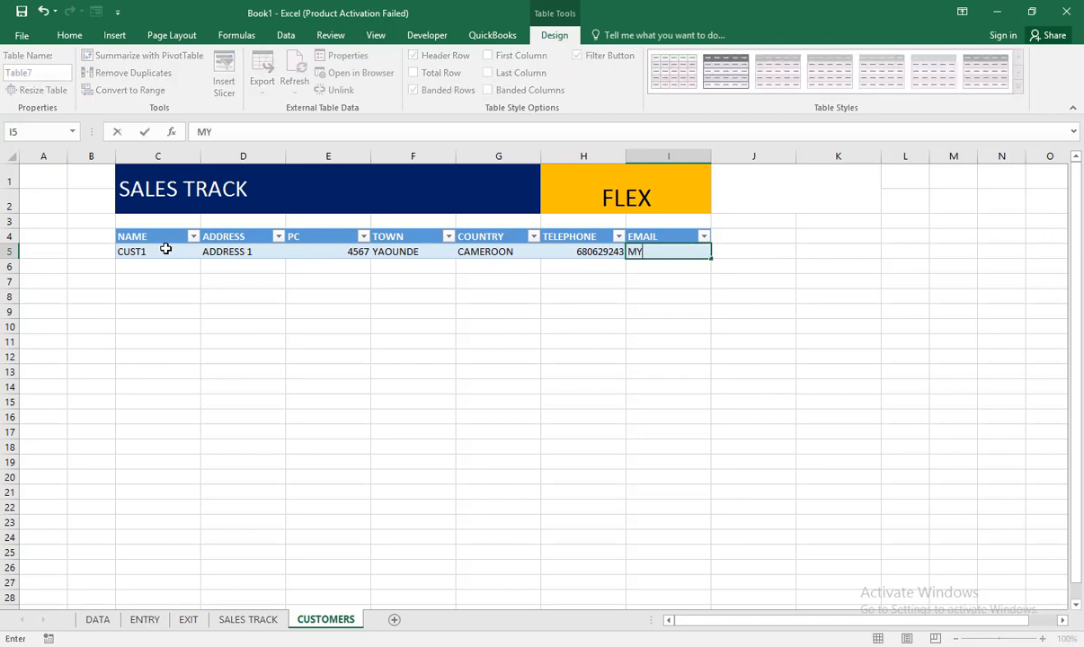
key(BackSpace)
key(BackSpace)
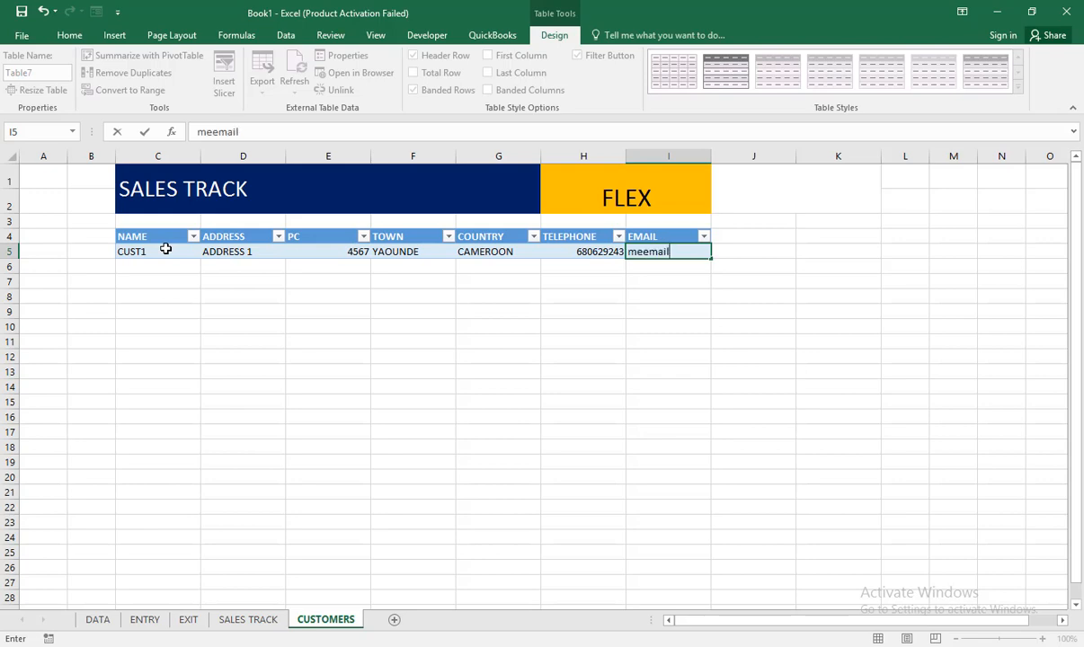
key(super)
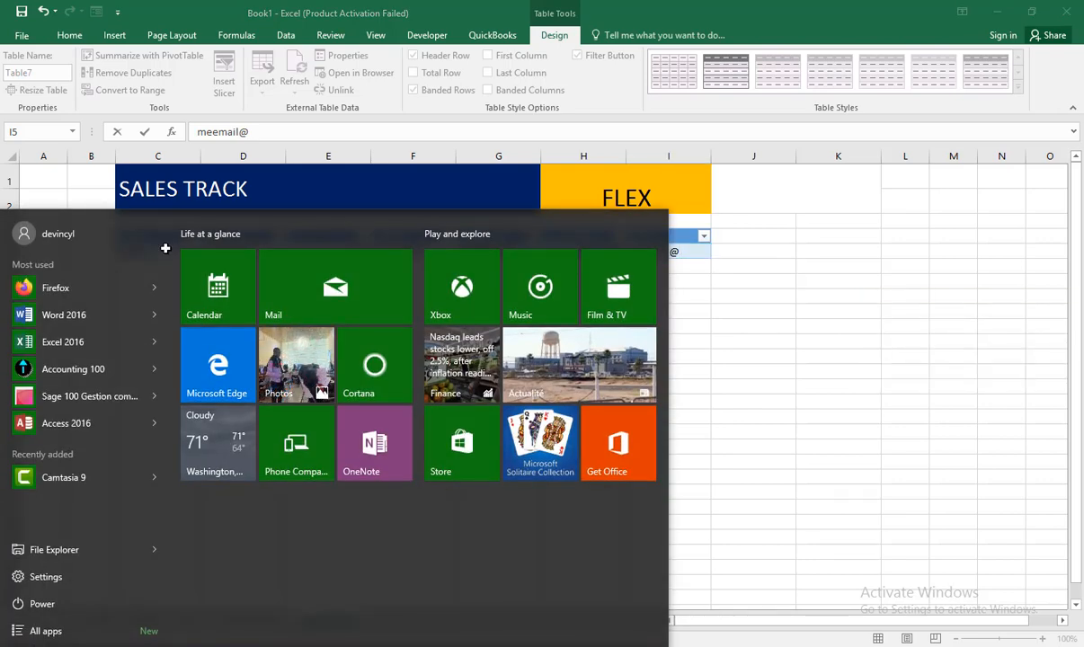
key(Escape)
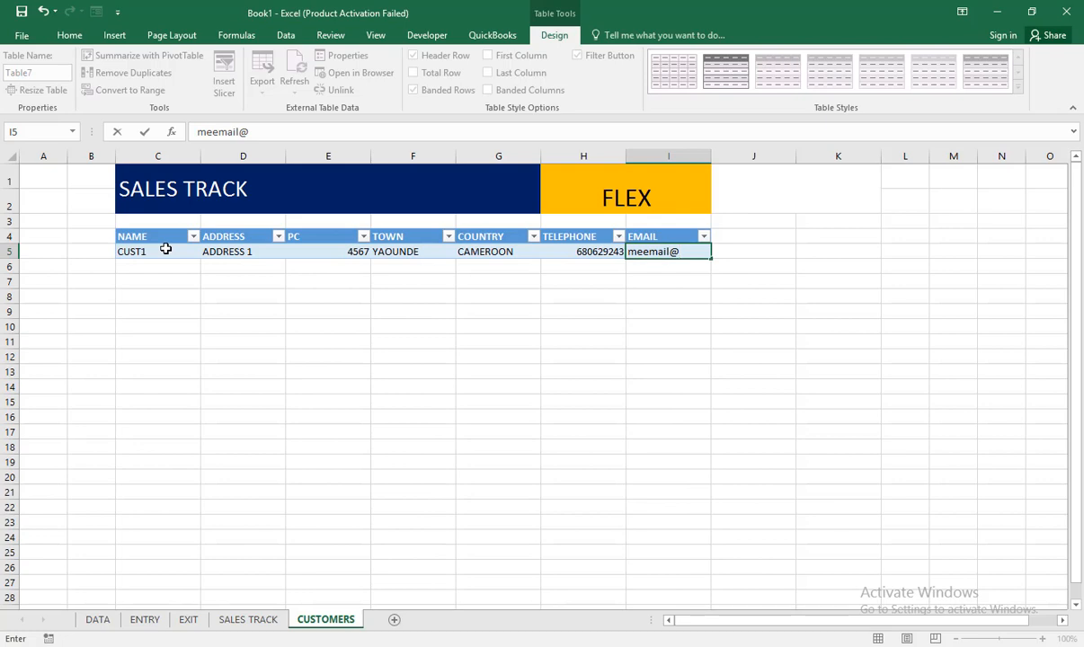
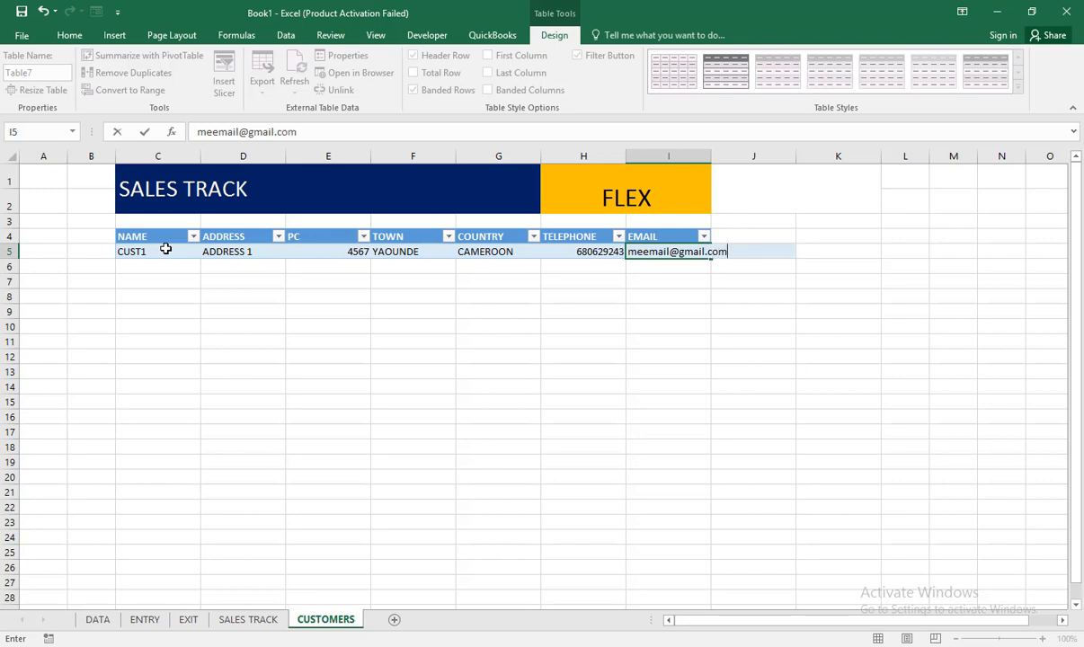
click(256, 322)
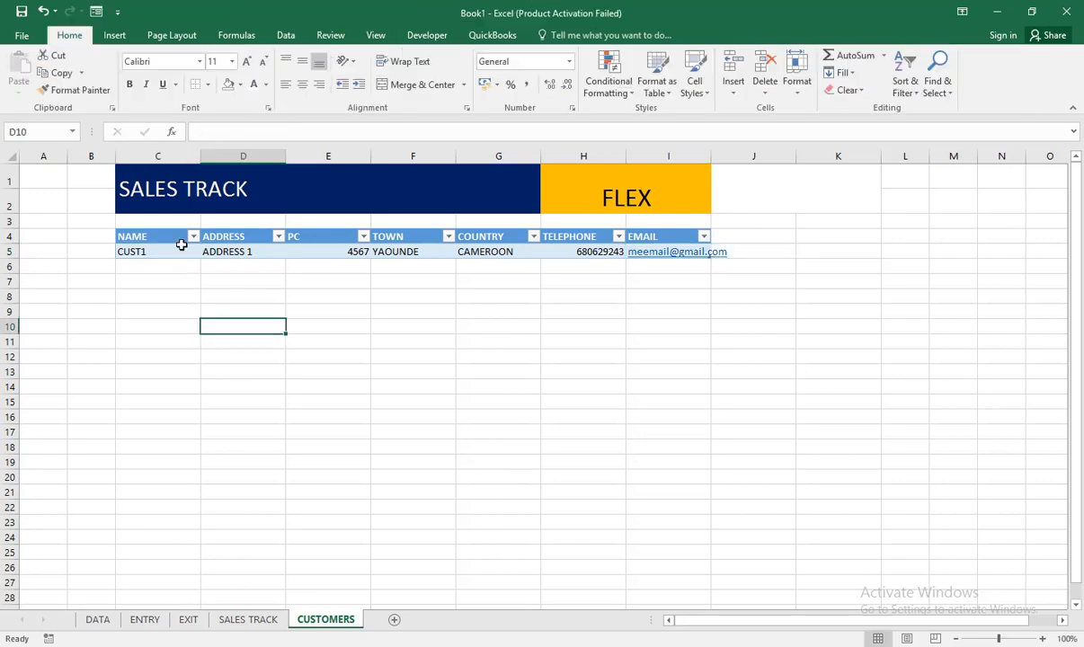
Step: Fill the customer record in C5:I5 down to row 12, extending the table with customers CUST2 to CUST8
click(172, 252)
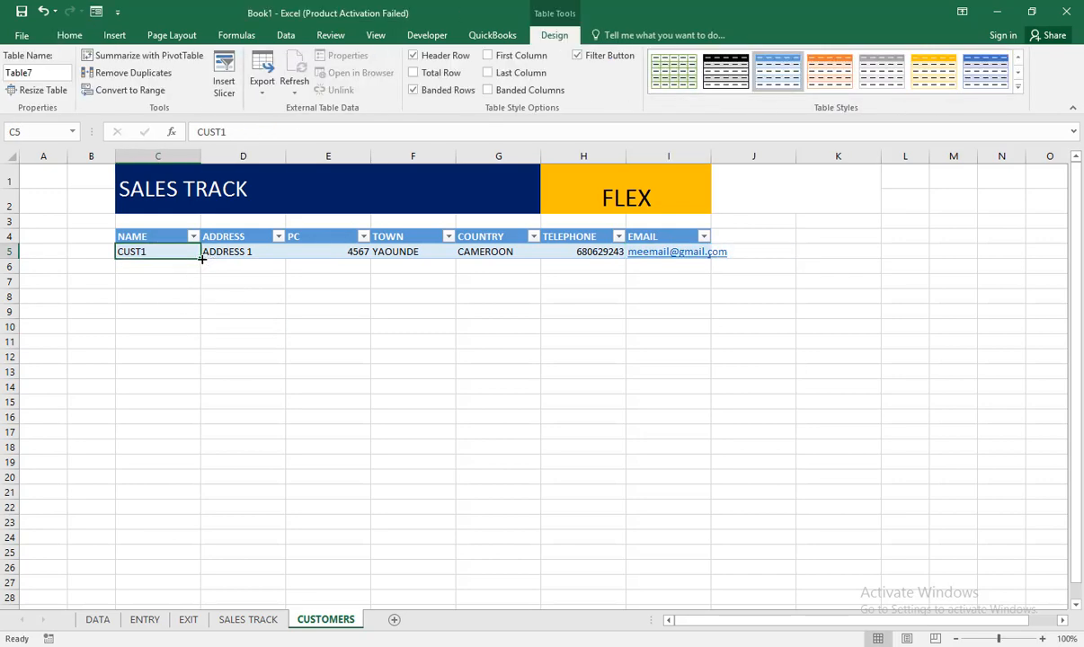
drag(186, 251, 724, 377)
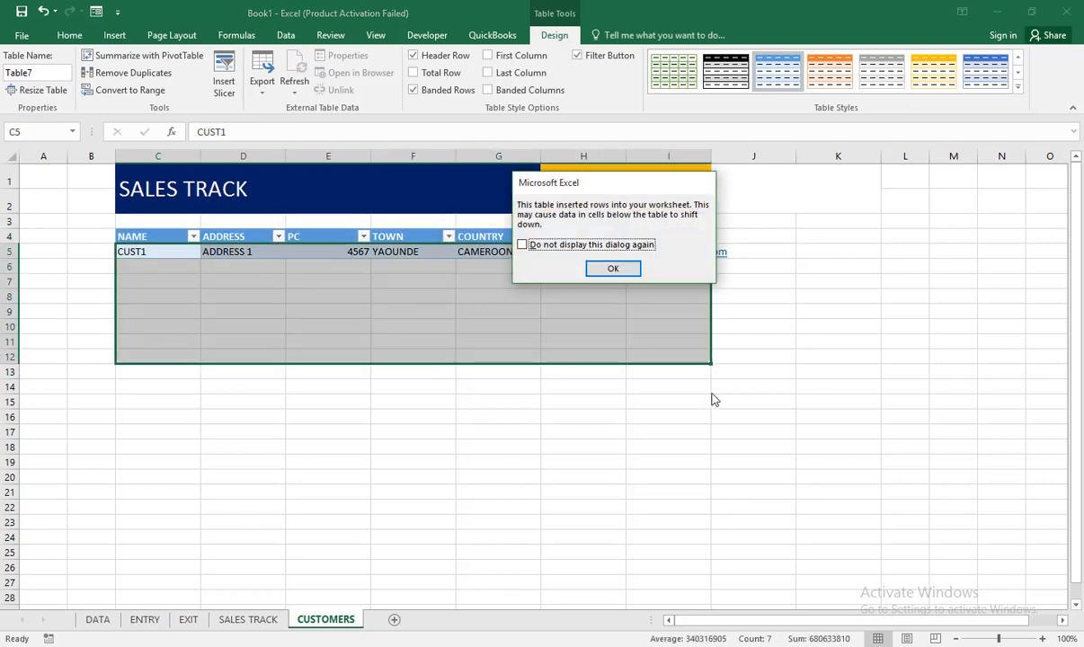
click(611, 268)
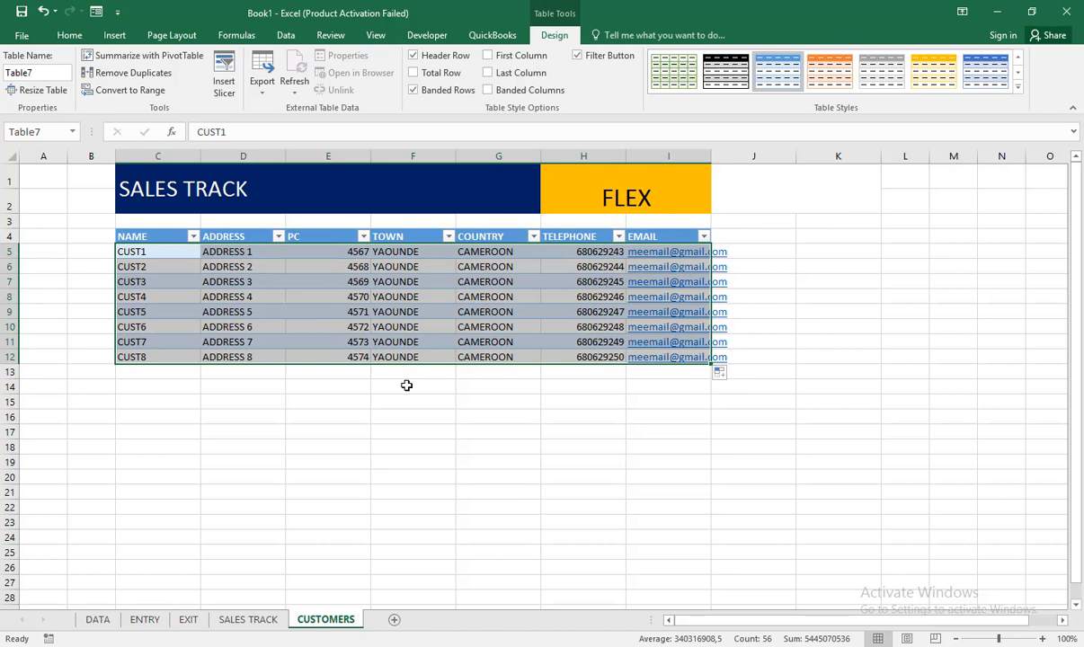
click(141, 269)
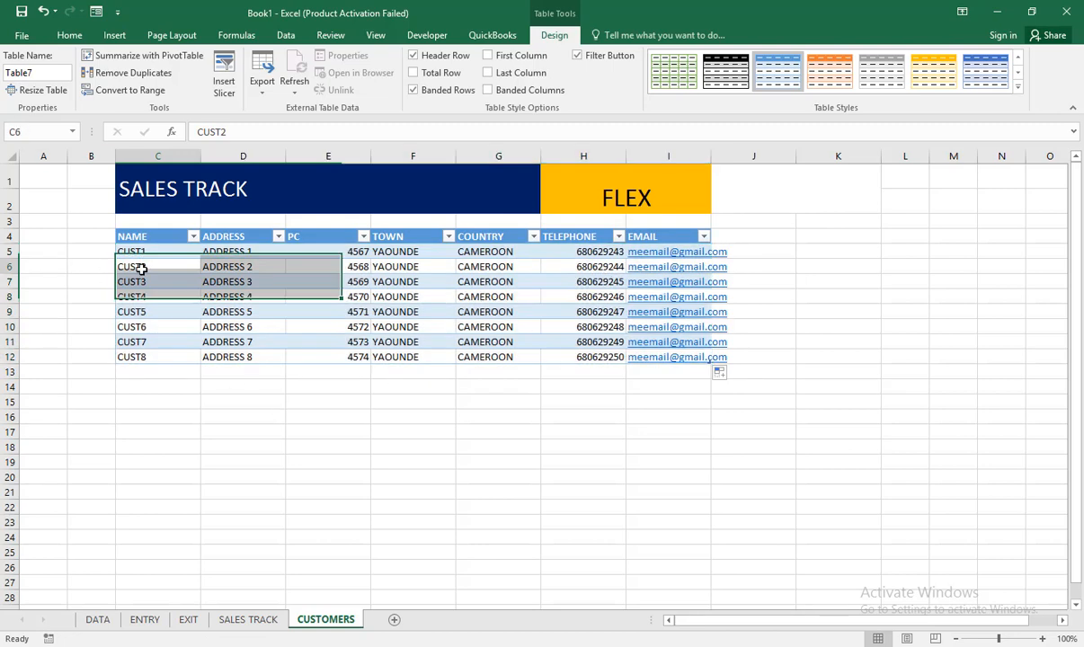
click(144, 296)
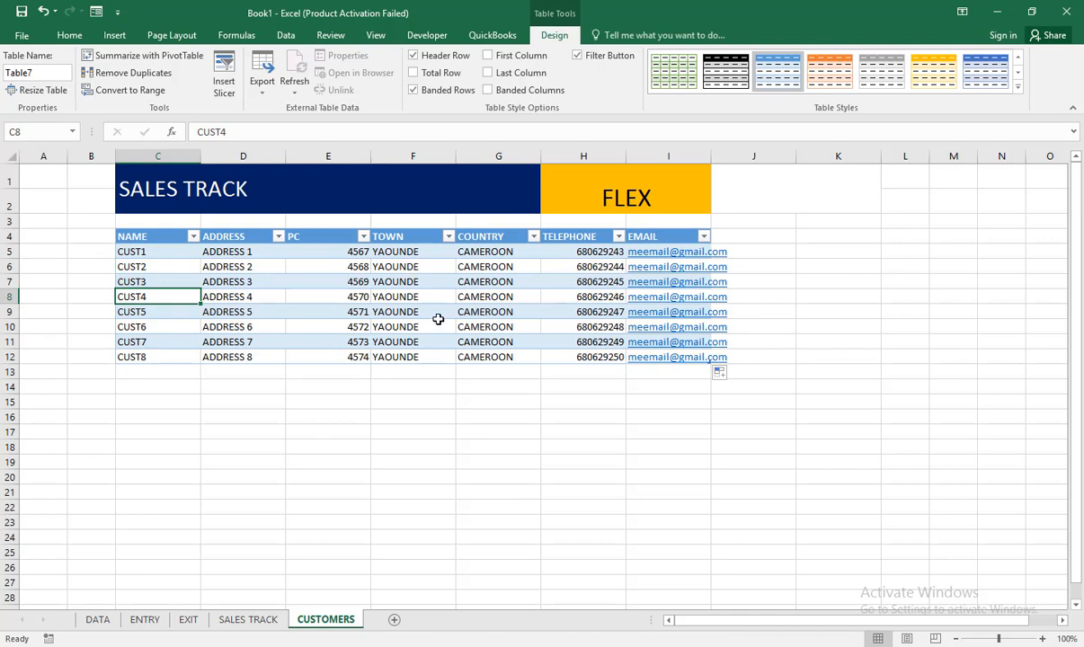
Step: Replace the SALES TRACK title in the blue banner with CUSTOMERS
drag(131, 173, 157, 184)
double_click(157, 186)
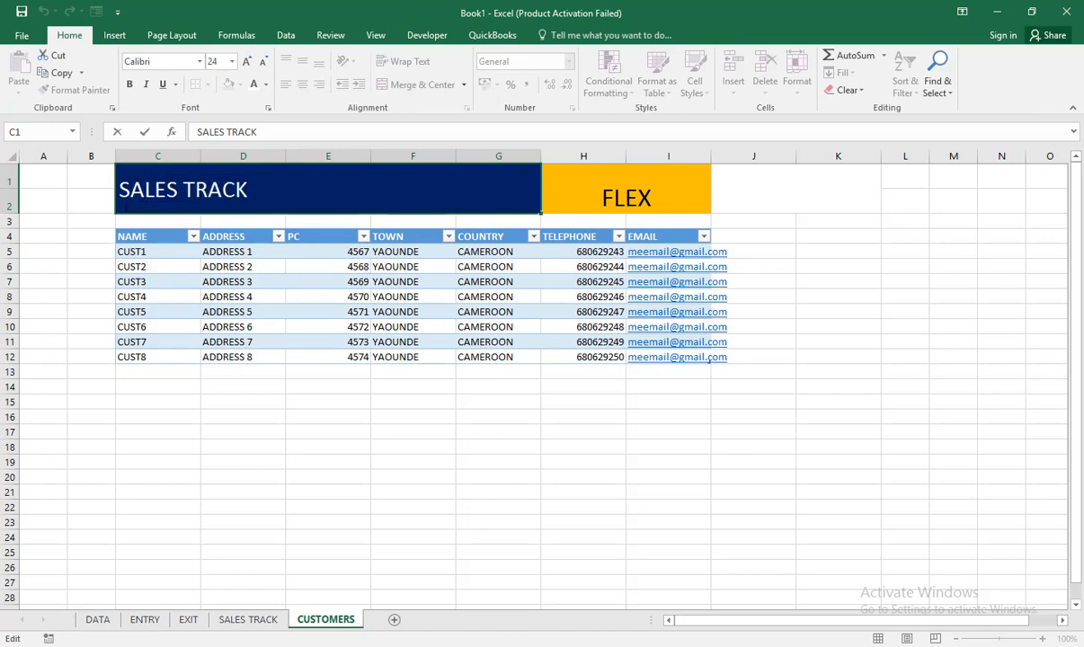
key(BackSpace)
key(BackSpace)
key(BackSpace)
key(BackSpace)
key(BackSpace)
key(BackSpace)
key(BackSpace)
key(BackSpace)
key(BackSpace)
key(BackSpace)
key(BackSpace)
text(cus)
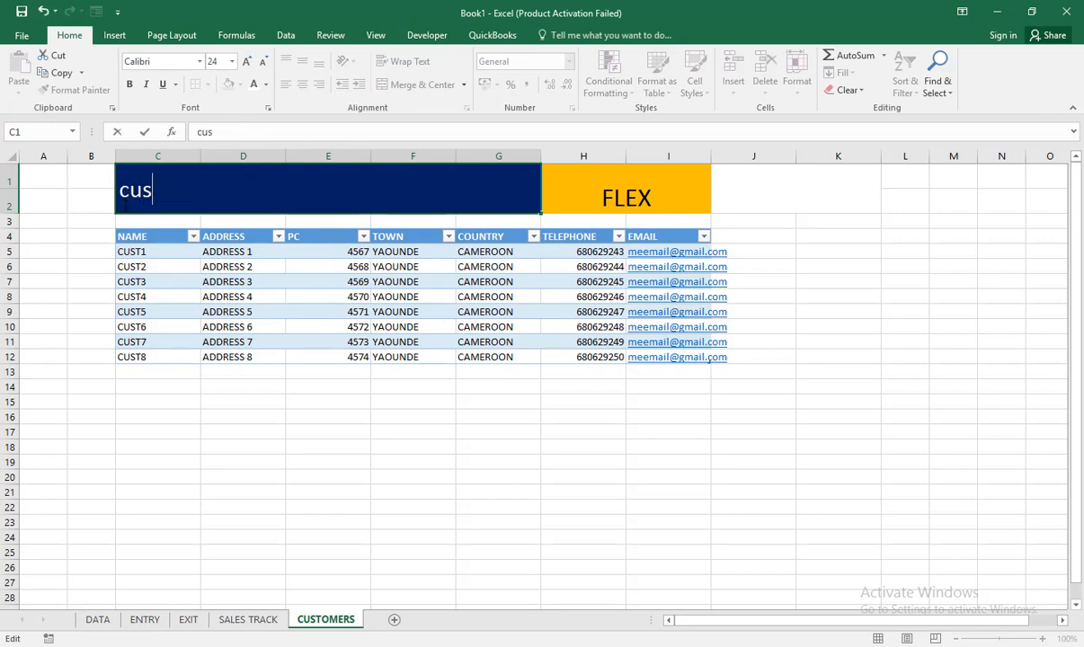
text(tomers)
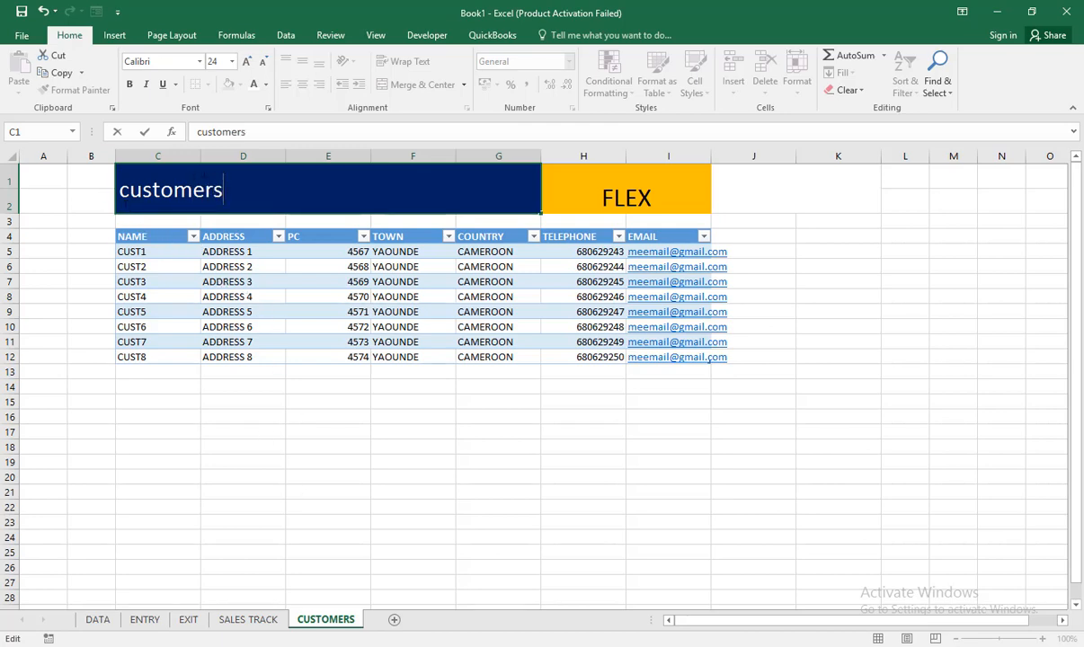
key(BackSpace)
key(BackSpace)
key(BackSpace)
key(BackSpace)
key(BackSpace)
key(BackSpace)
key(BackSpace)
key(BackSpace)
key(BackSpace)
text(CU)
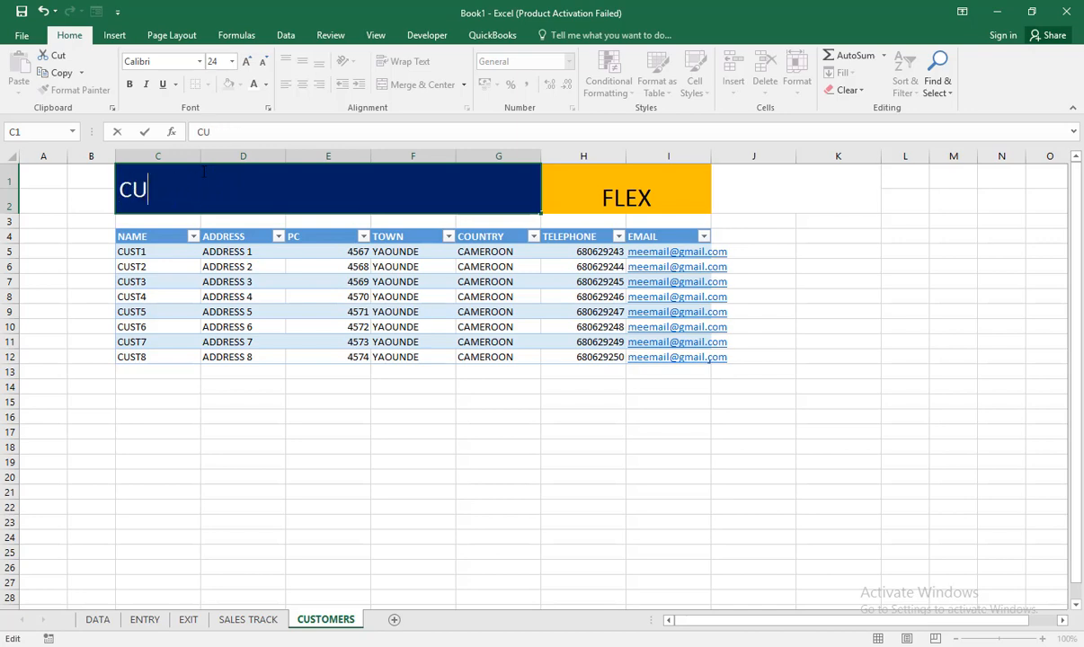
text(STOMERS)
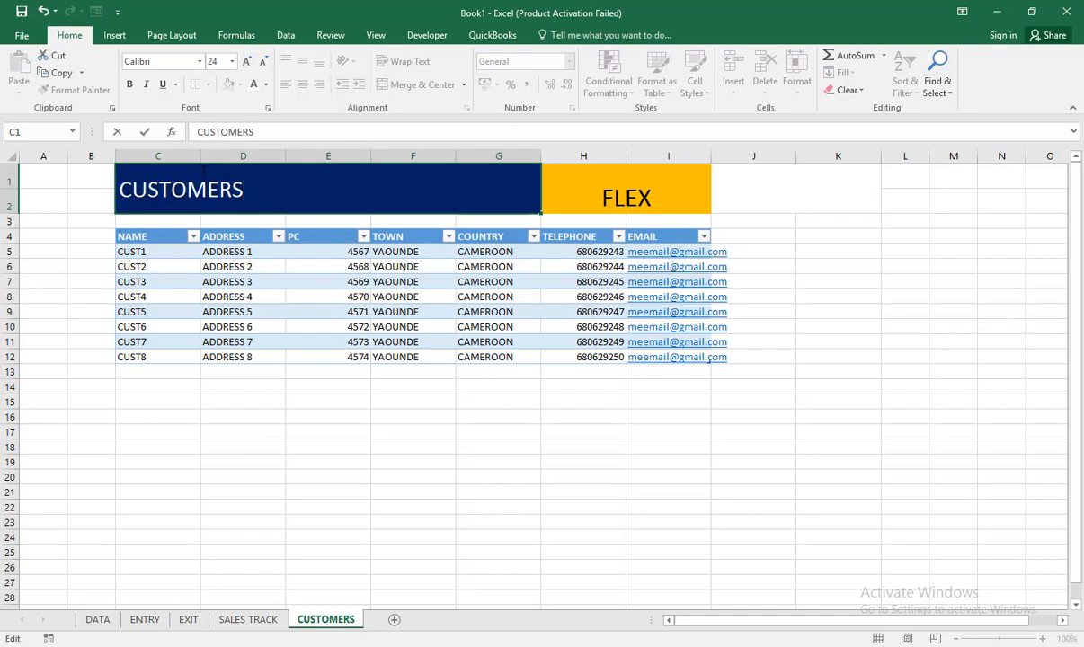
click(79, 202)
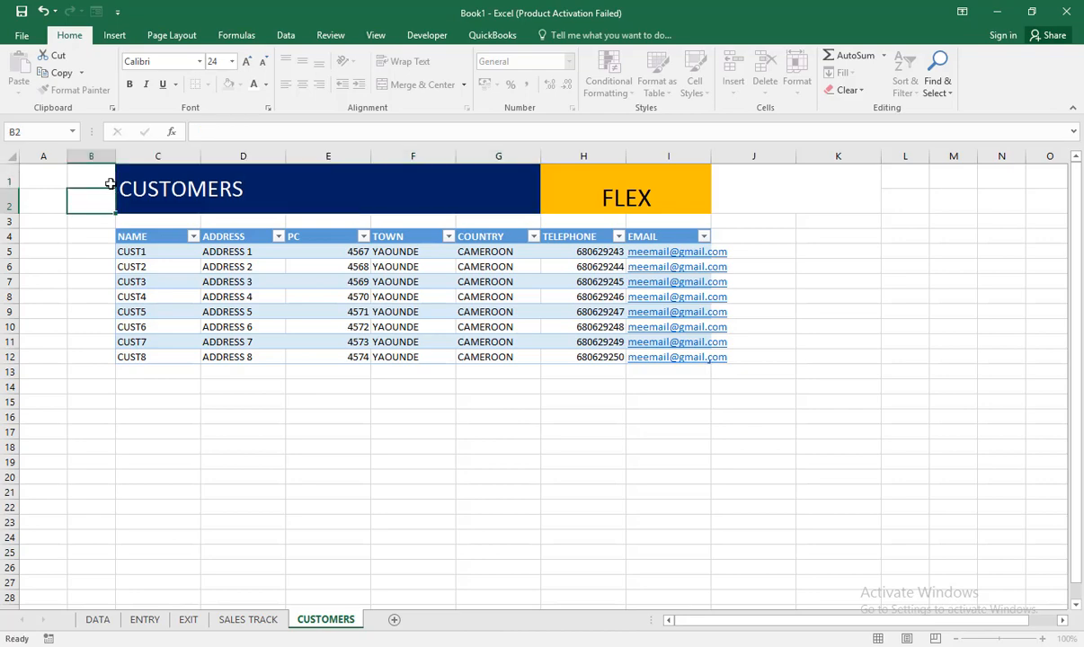
Step: Add a new worksheet after CUSTOMERS and name it SUPPLIERS
click(392, 621)
double_click(396, 621)
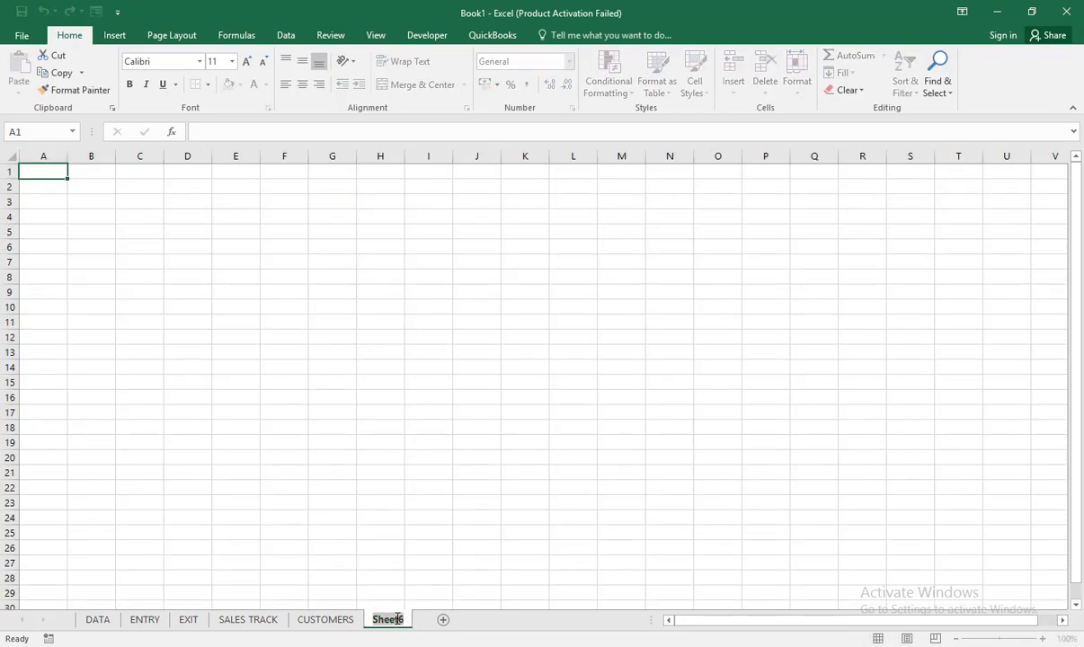
text(SUG)
key(BackSpace)
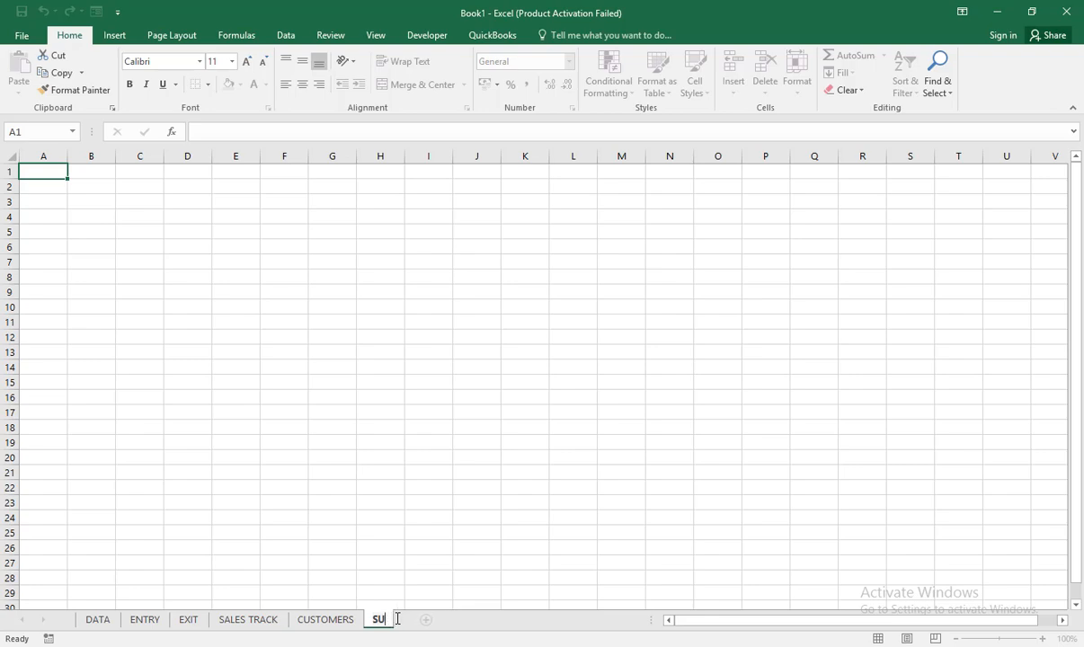
text(PPLIERS)
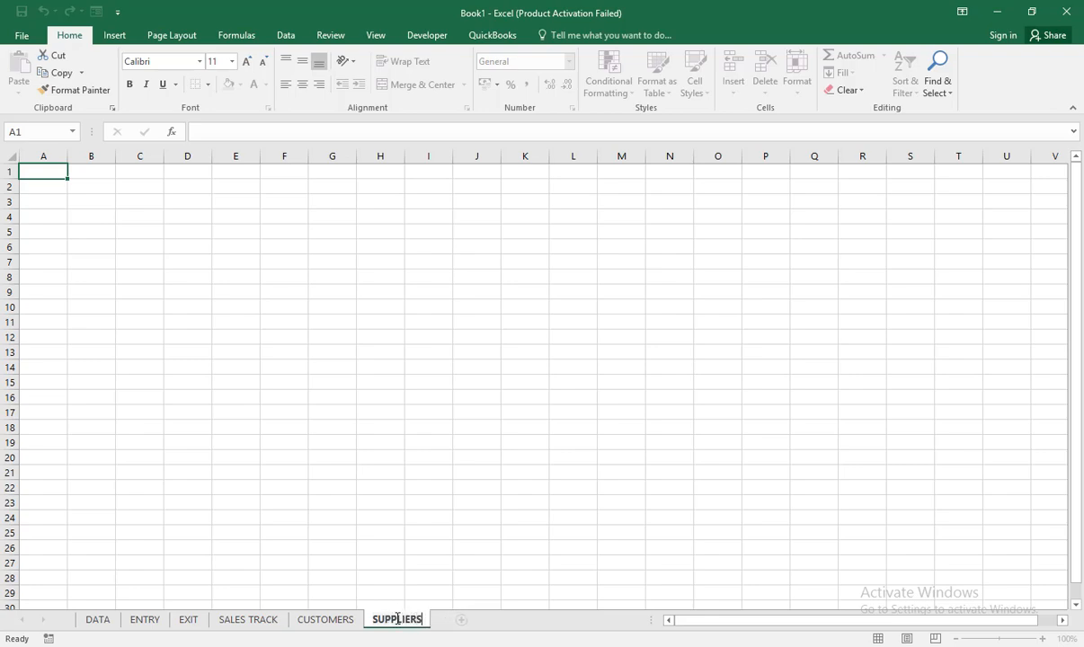
click(239, 276)
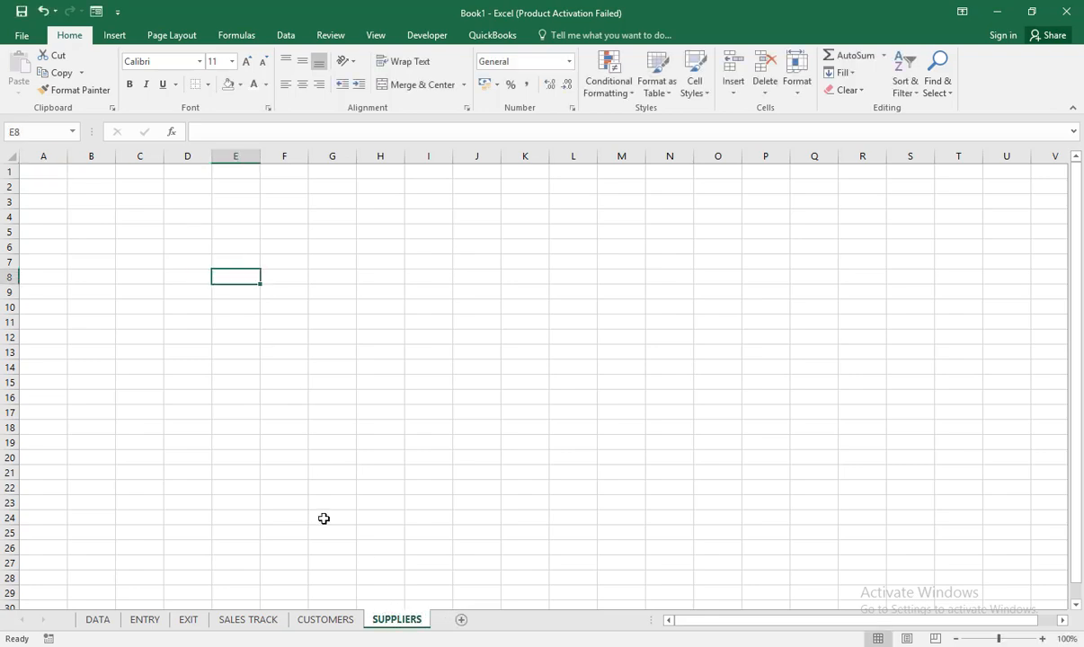
Step: Copy the banner and table in C1:I12 of the CUSTOMERS sheet to cell C1 of the SUPPLIERS sheet
click(329, 618)
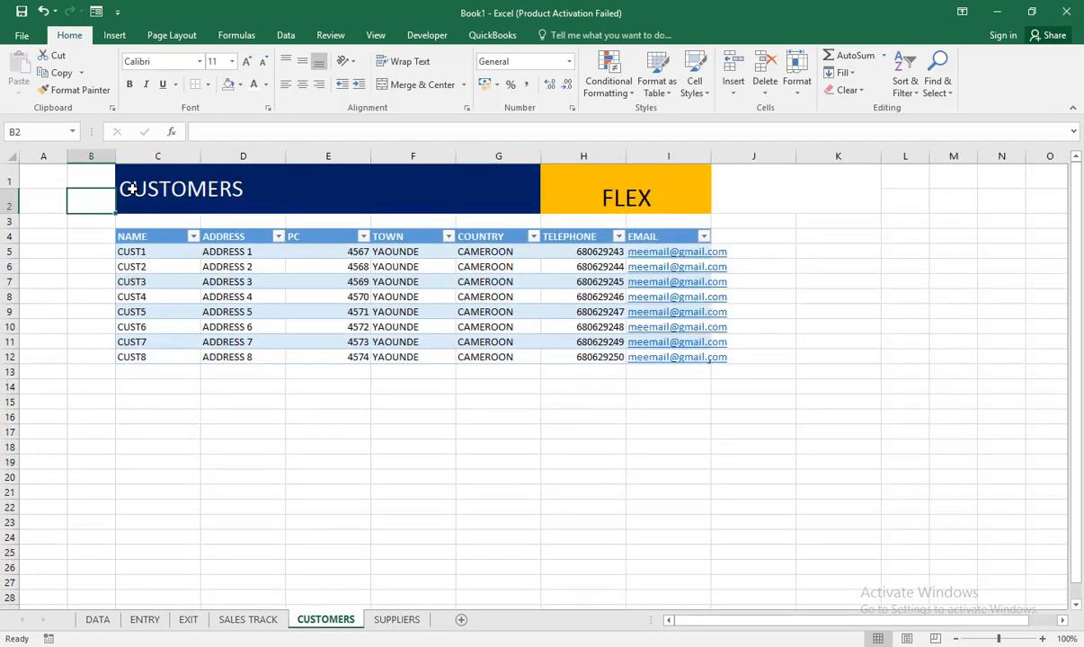
drag(131, 188, 671, 357)
key(ctrl+c)
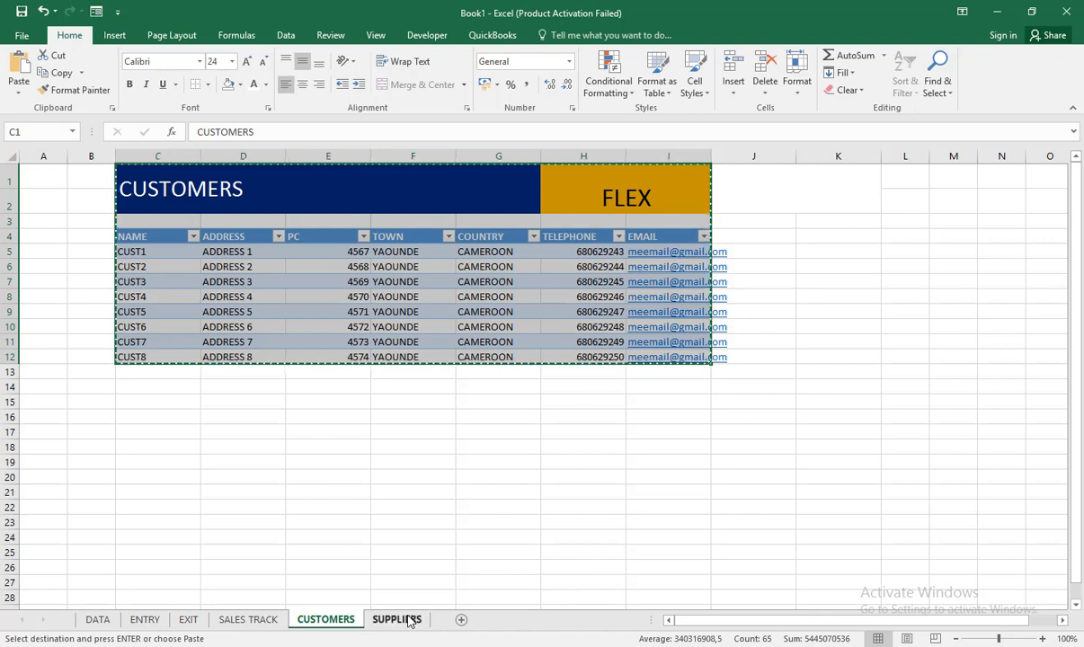
click(397, 619)
click(133, 171)
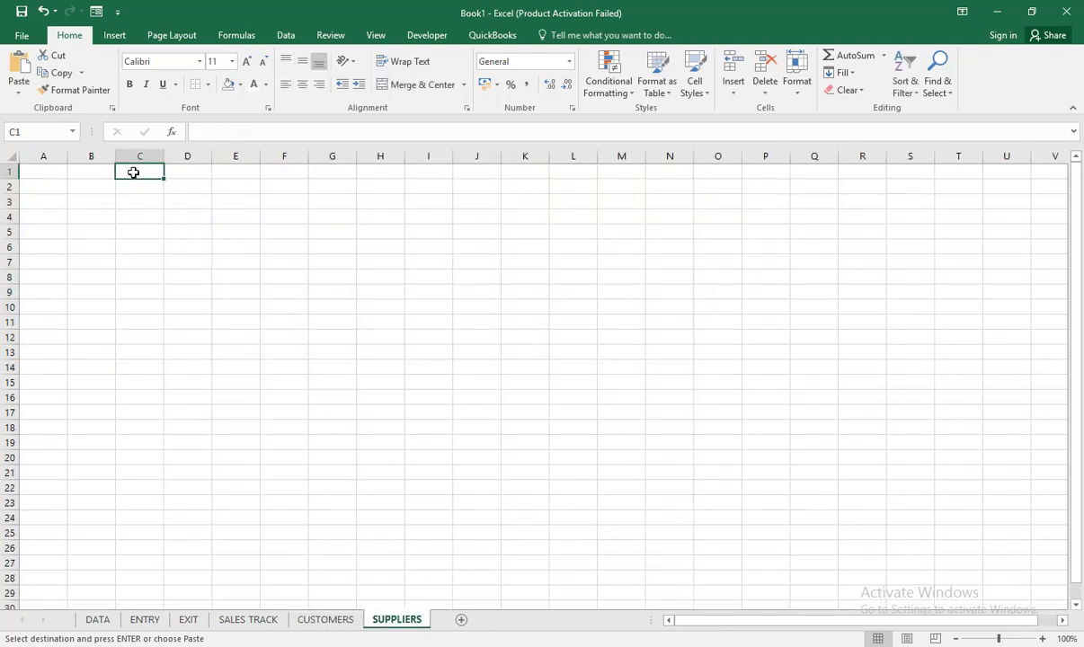
key(ctrl+v)
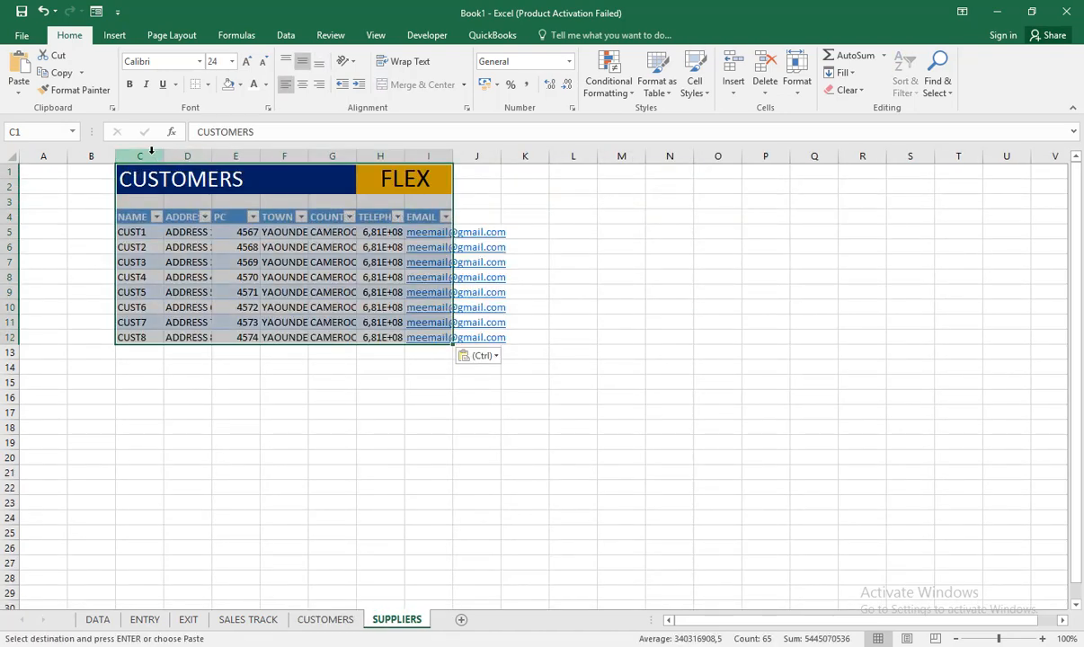
Step: Widen columns C through I of the SUPPLIERS sheet equally to fit the table's contents
drag(143, 156, 438, 158)
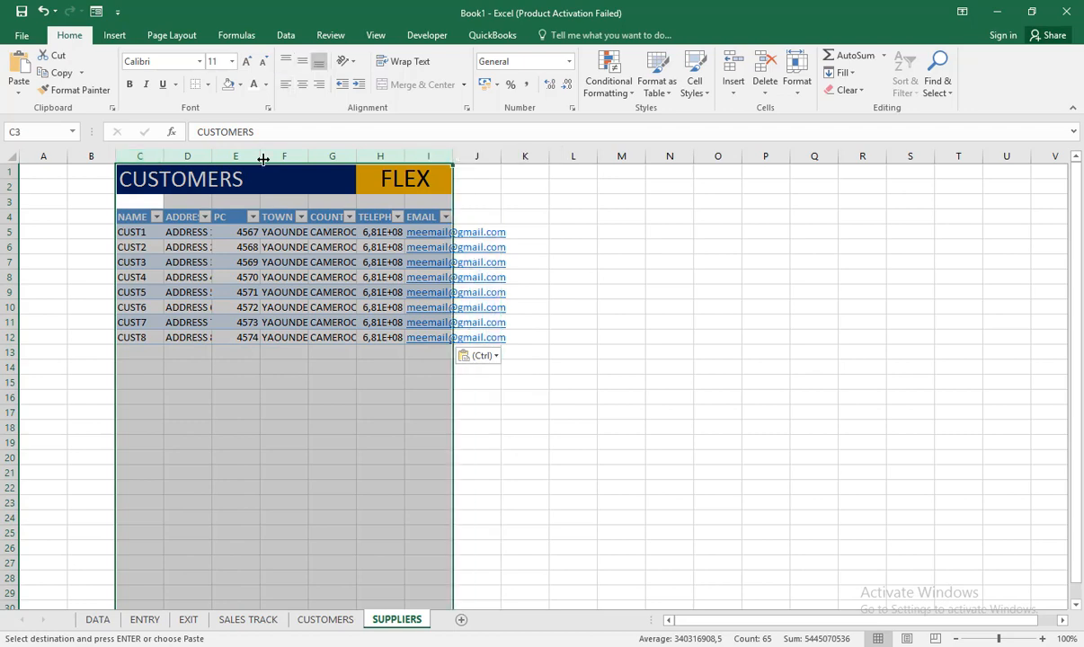
drag(259, 157, 315, 158)
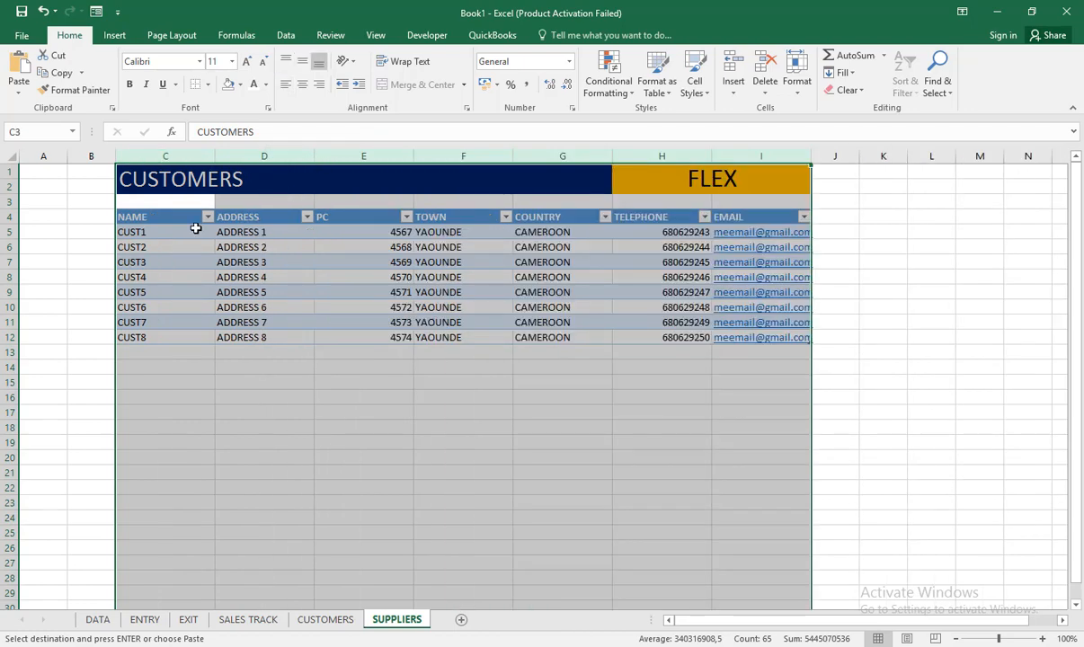
key(Down)
key(Down)
key(Down)
key(Down)
key(Down)
key(Down)
key(Down)
key(Down)
key(Down)
Step: Replace the first NAME entry in C5 with SUP1 and fill the series down to SUP8 in row 12
click(156, 231)
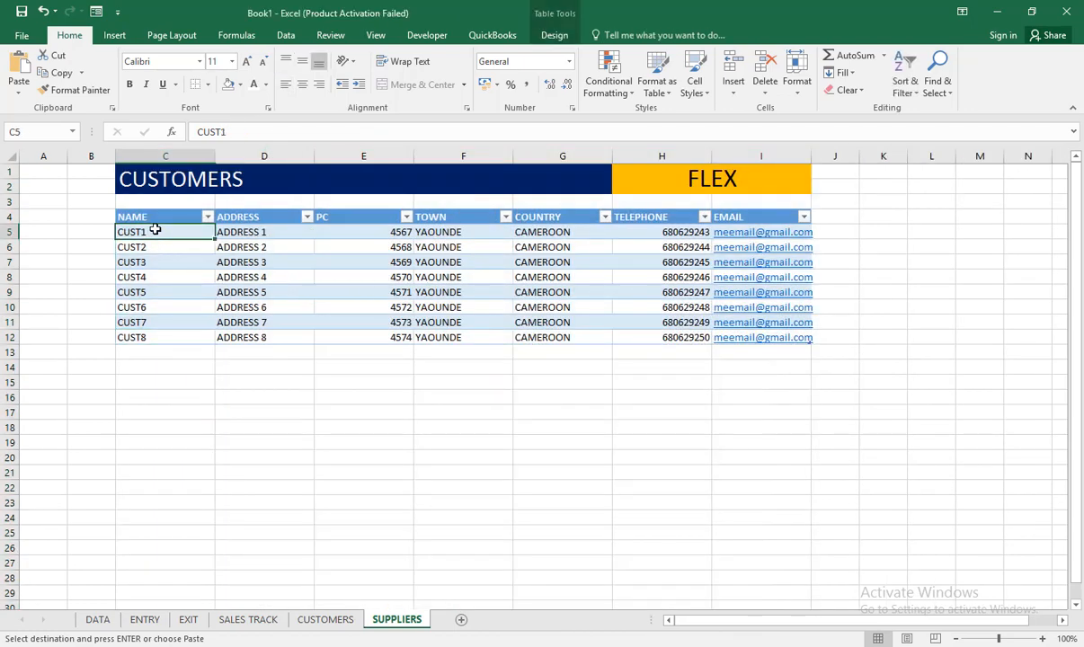
text(SUP)
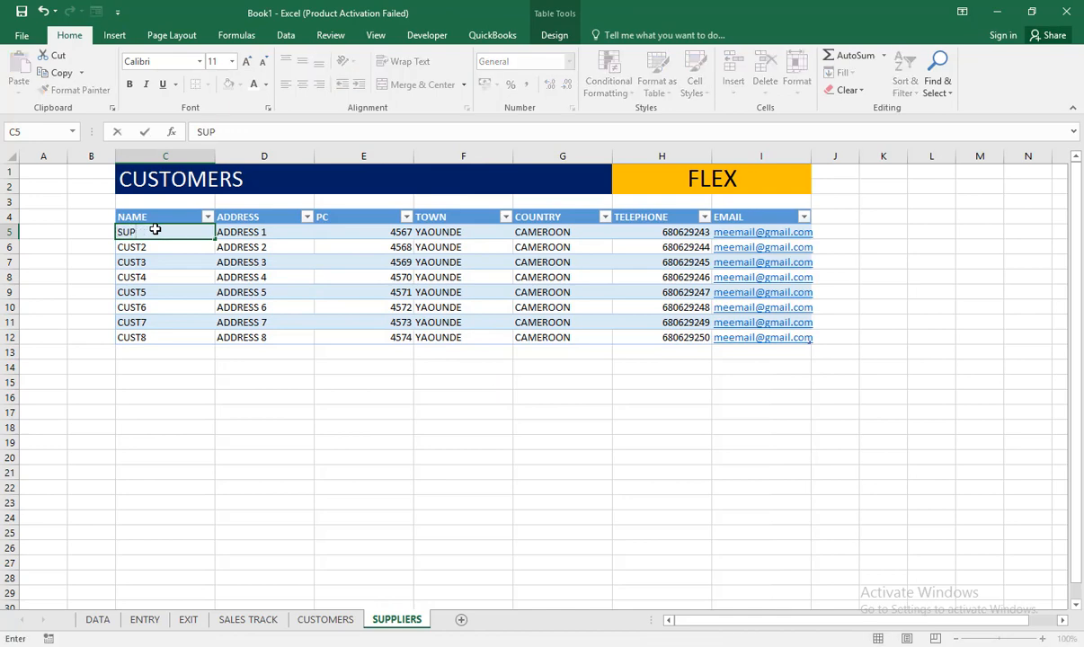
text(1)
key(ctrl+Return)
drag(214, 239, 226, 338)
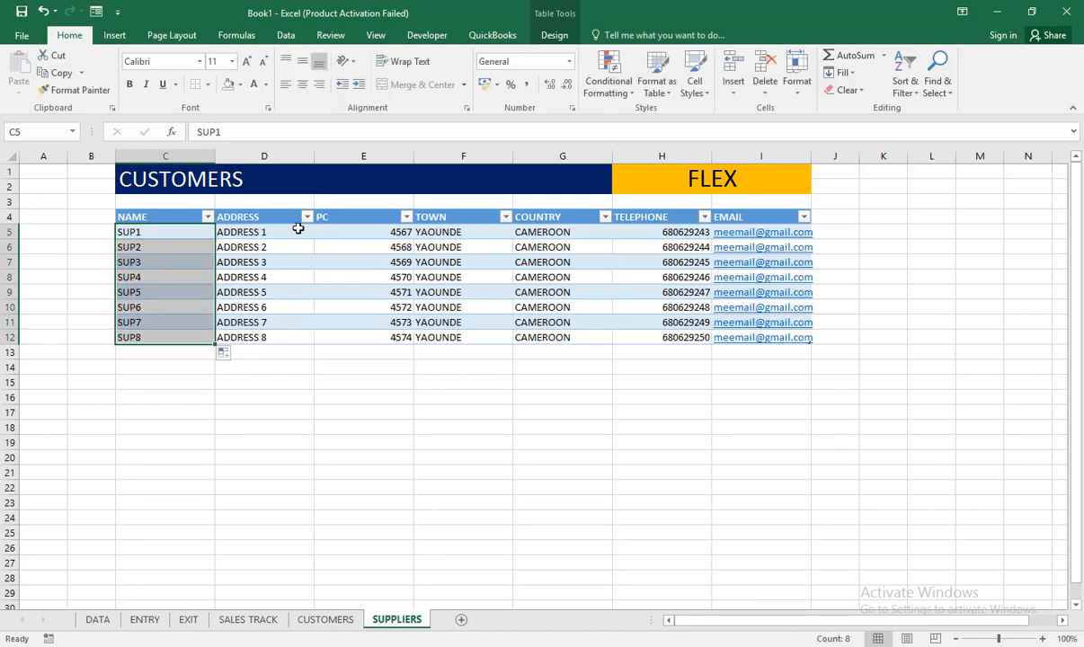
Step: Shorten the address in D5 to ADDR 1 and fill the series down to ADDR 8 in row 12
click(245, 233)
double_click(251, 232)
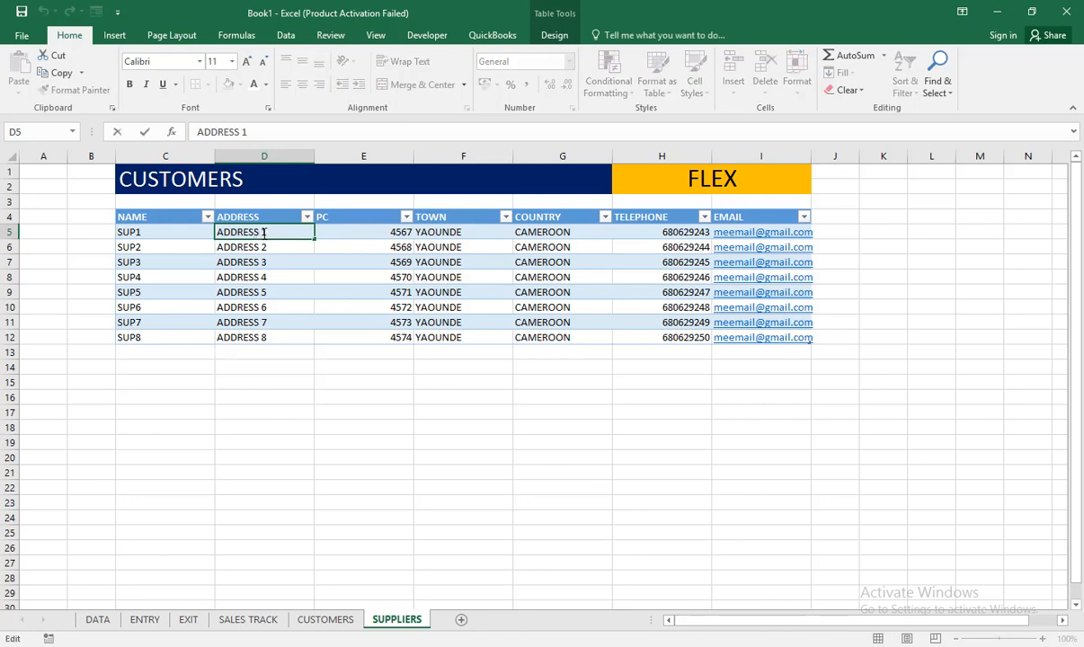
key(Left)
key(BackSpace)
key(BackSpace)
key(BackSpace)
key(BackSpace)
key(Return)
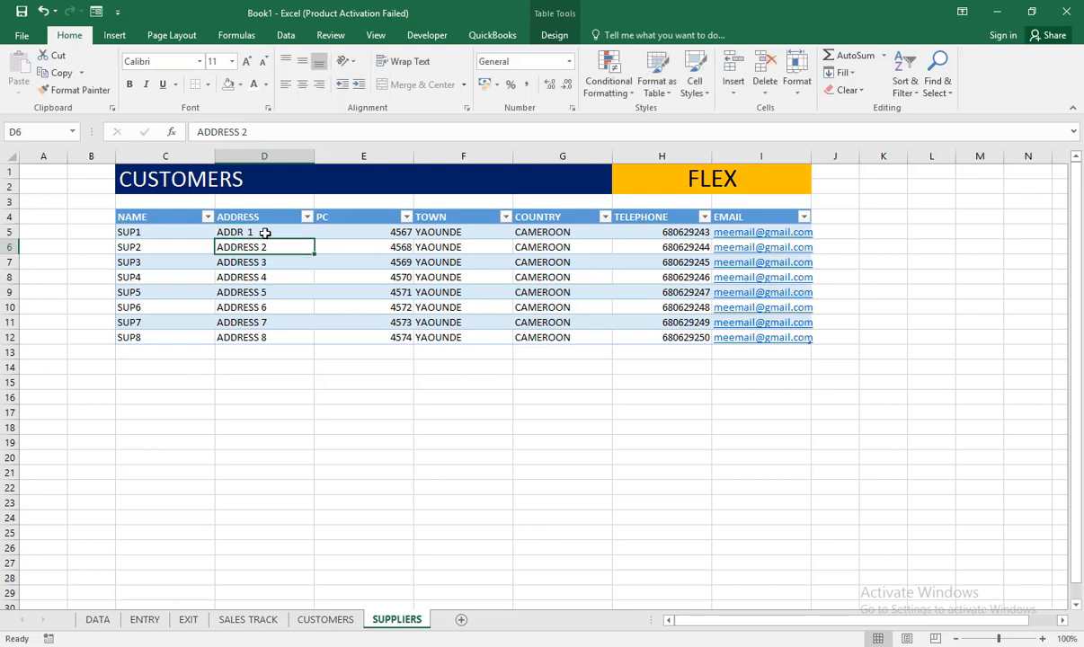
click(266, 233)
drag(314, 239, 315, 339)
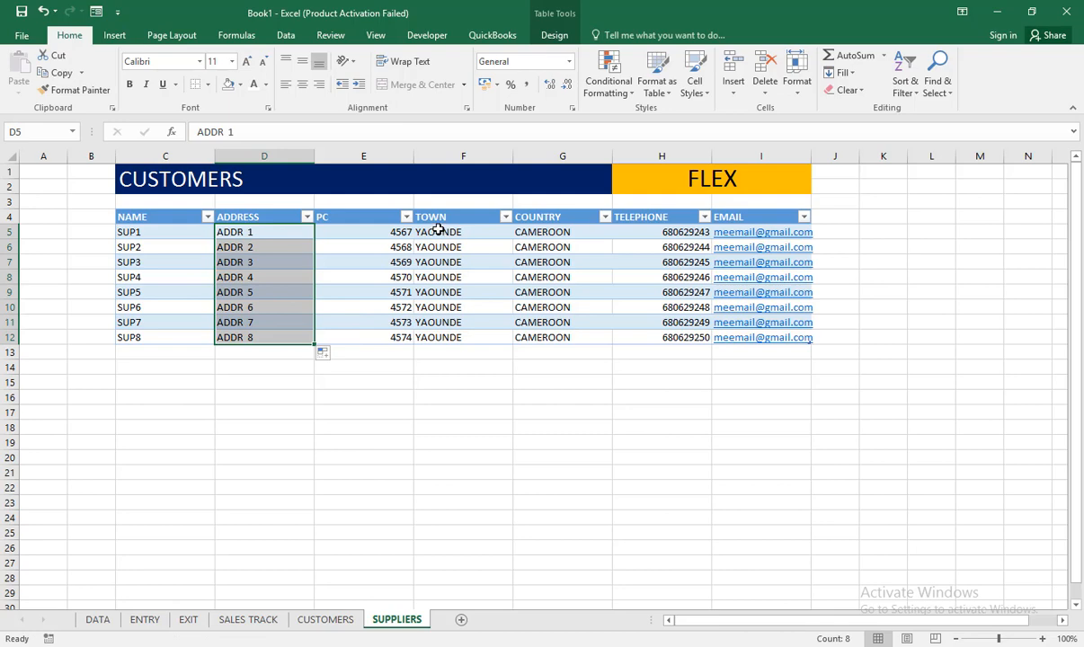
double_click(436, 232)
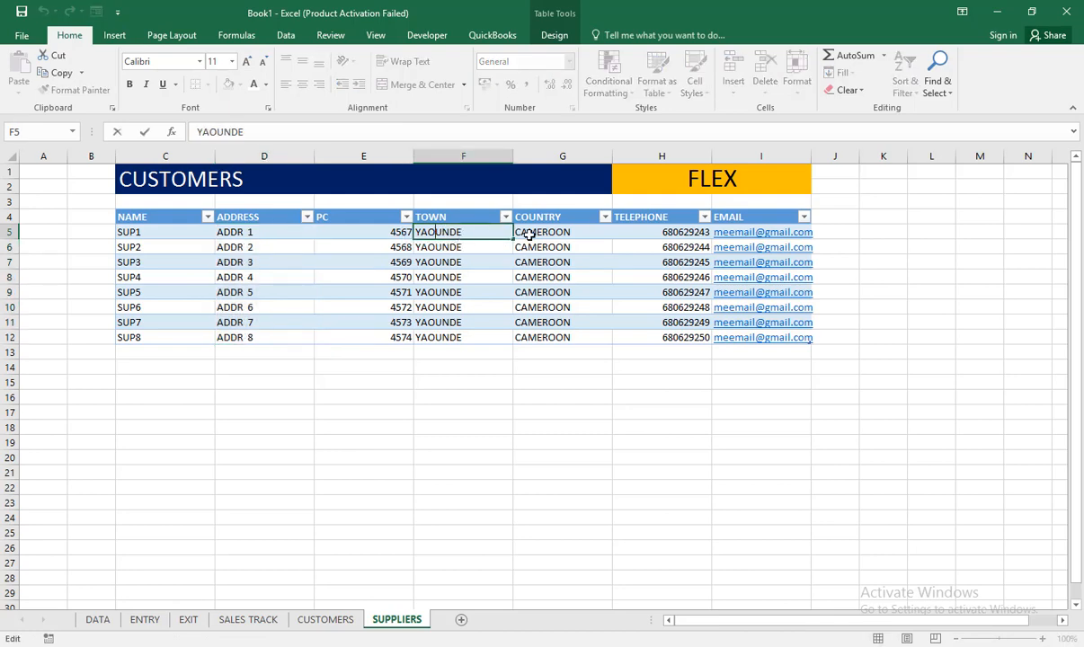
click(530, 234)
double_click(529, 233)
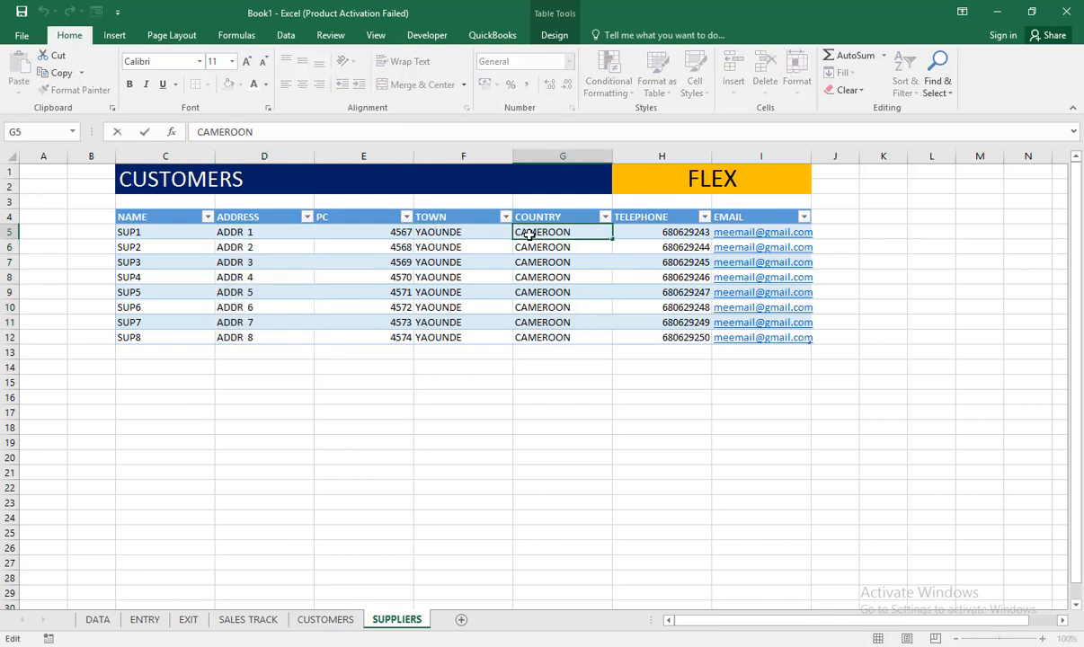
key(Escape)
click(649, 474)
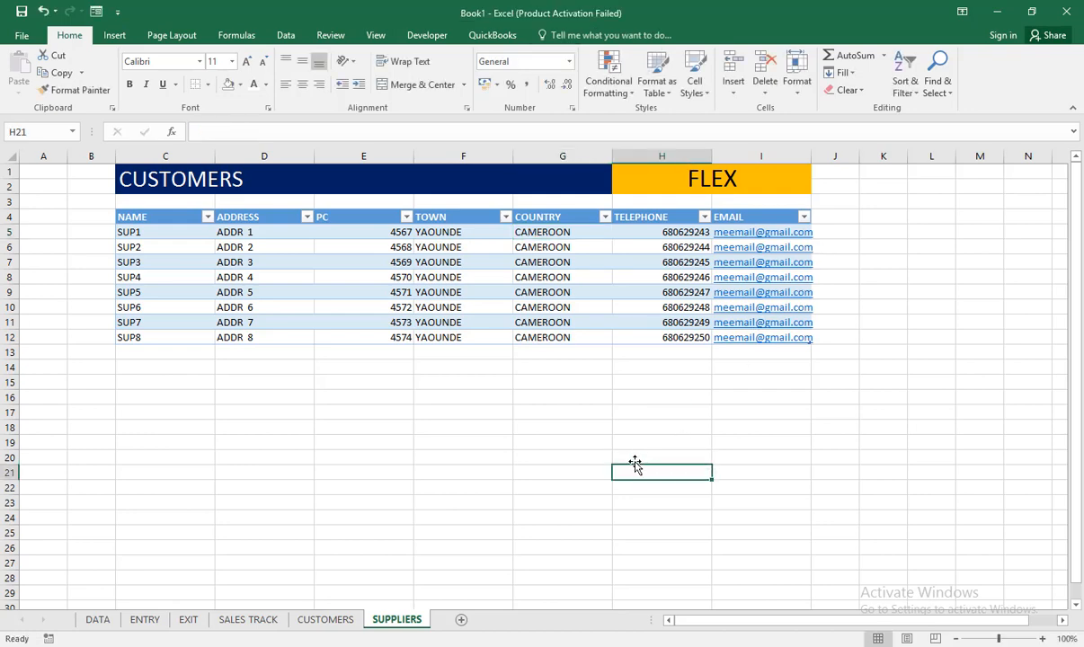
Step: Add a new worksheet after SUPPLIERS and name it INVOICE
click(463, 621)
double_click(466, 620)
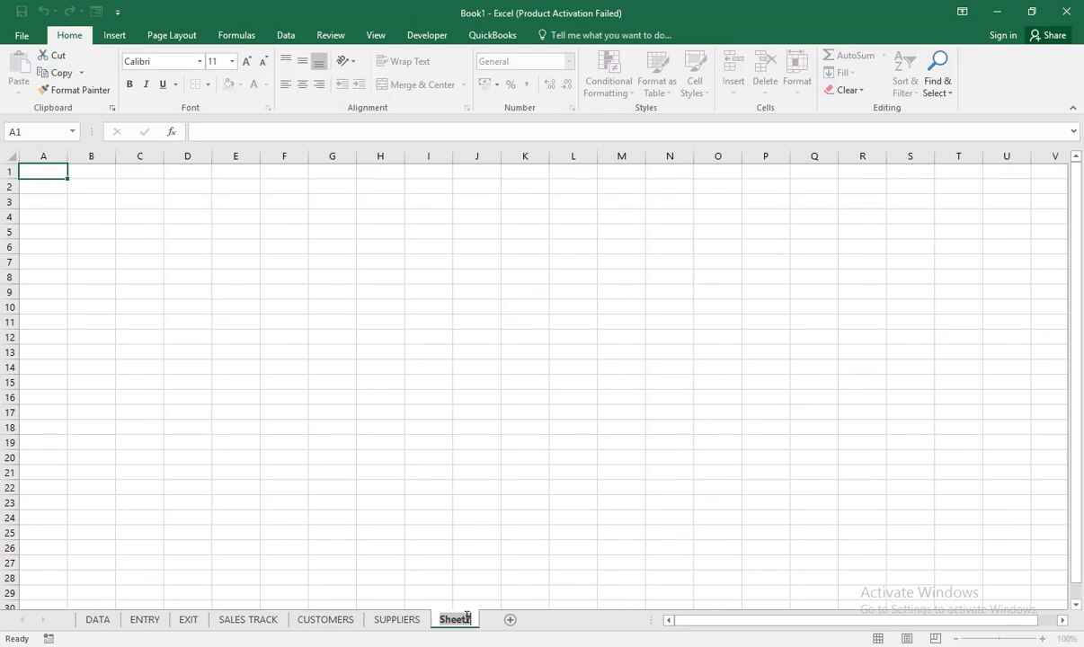
text(INVOI)
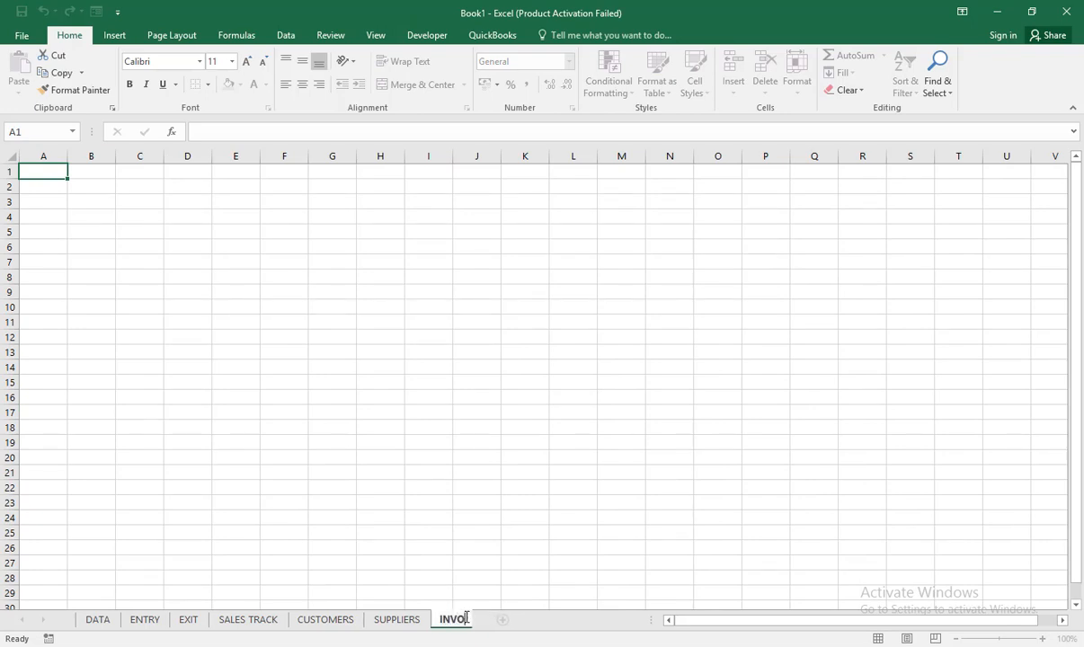
text(CE)
Step: Add another worksheet after INVOICE and name it STOCK CARD
click(516, 624)
double_click(513, 622)
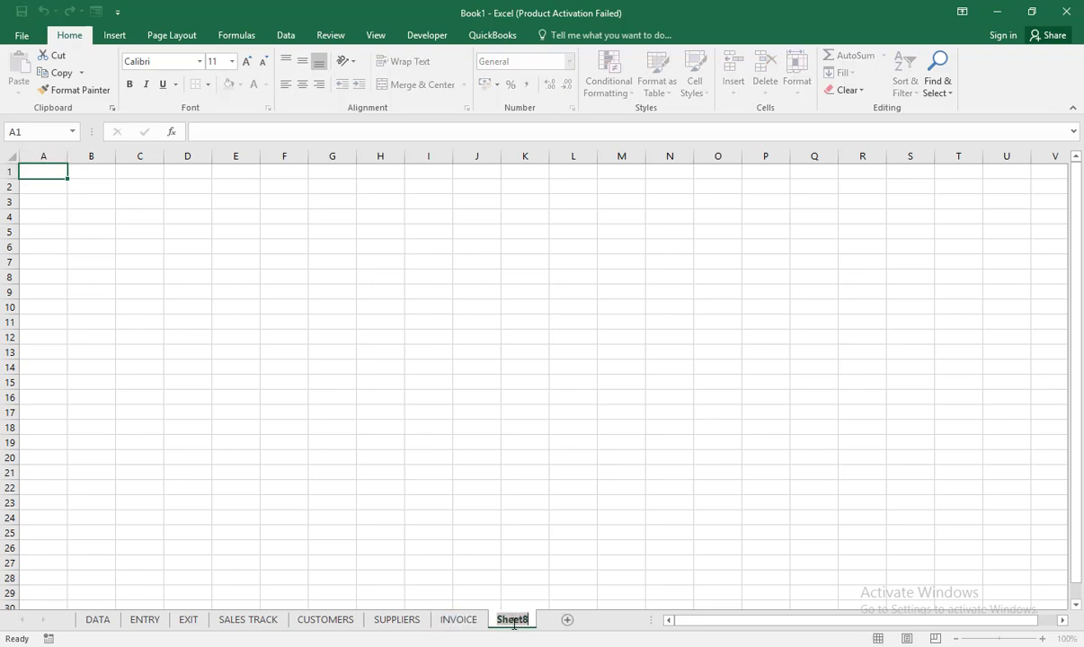
text(ST)
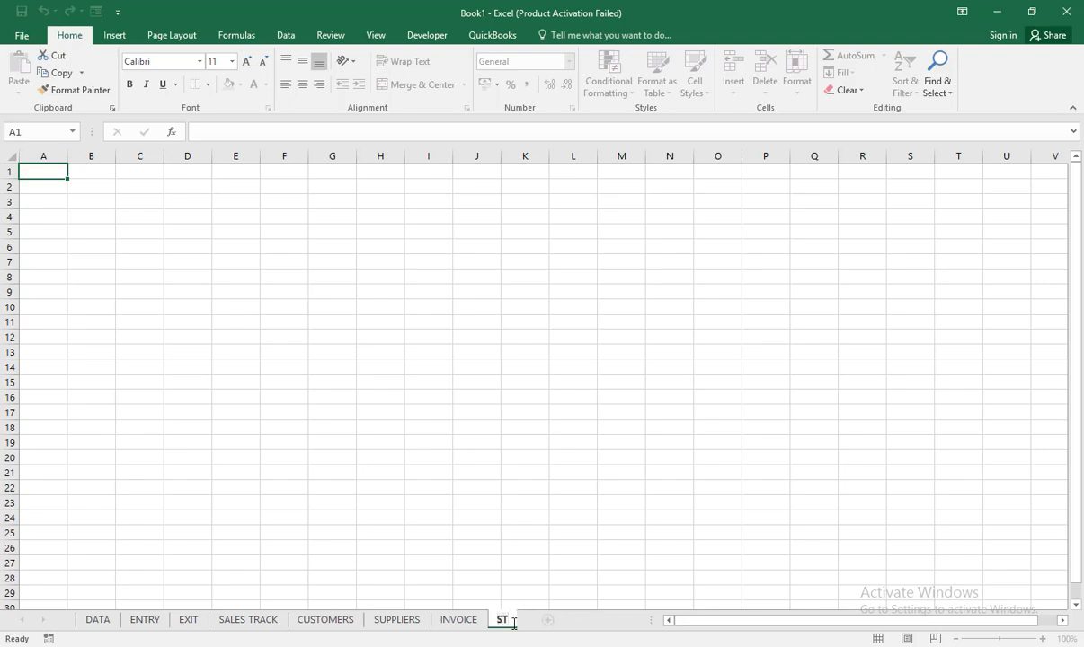
text(OCKCARE)
key(BackSpace)
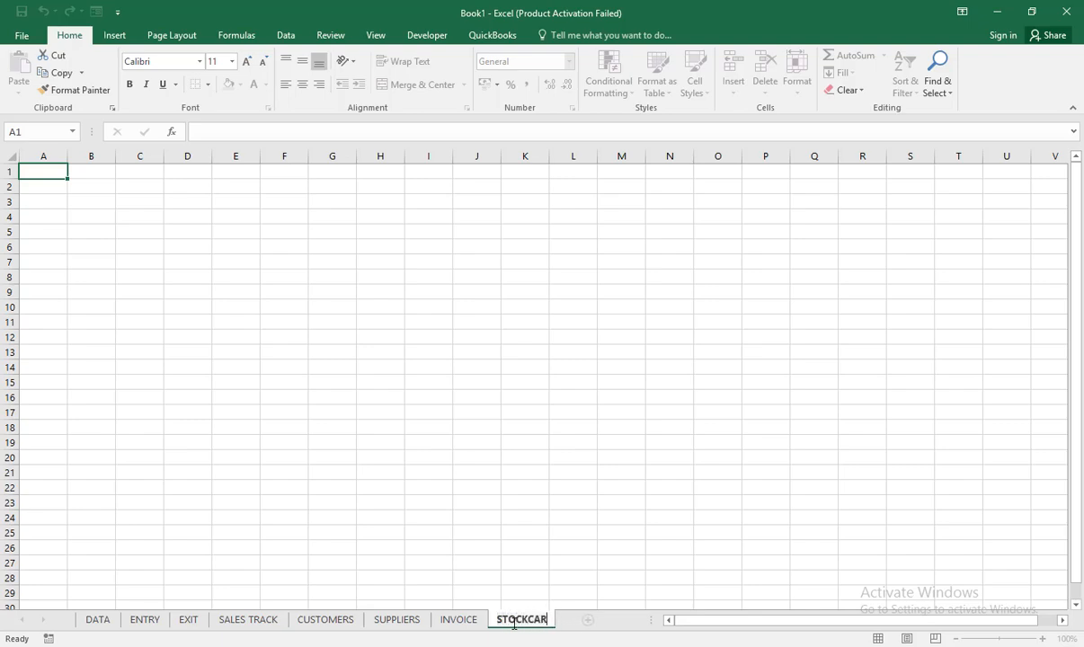
key(BackSpace)
text(RD)
click(590, 500)
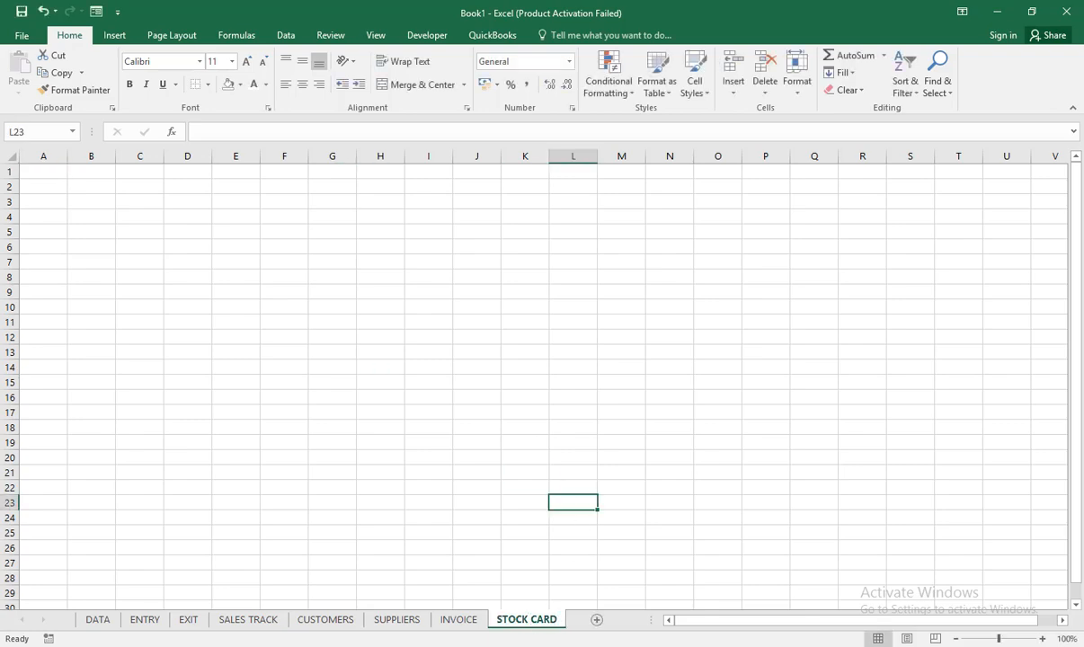
click(460, 620)
click(530, 620)
click(463, 622)
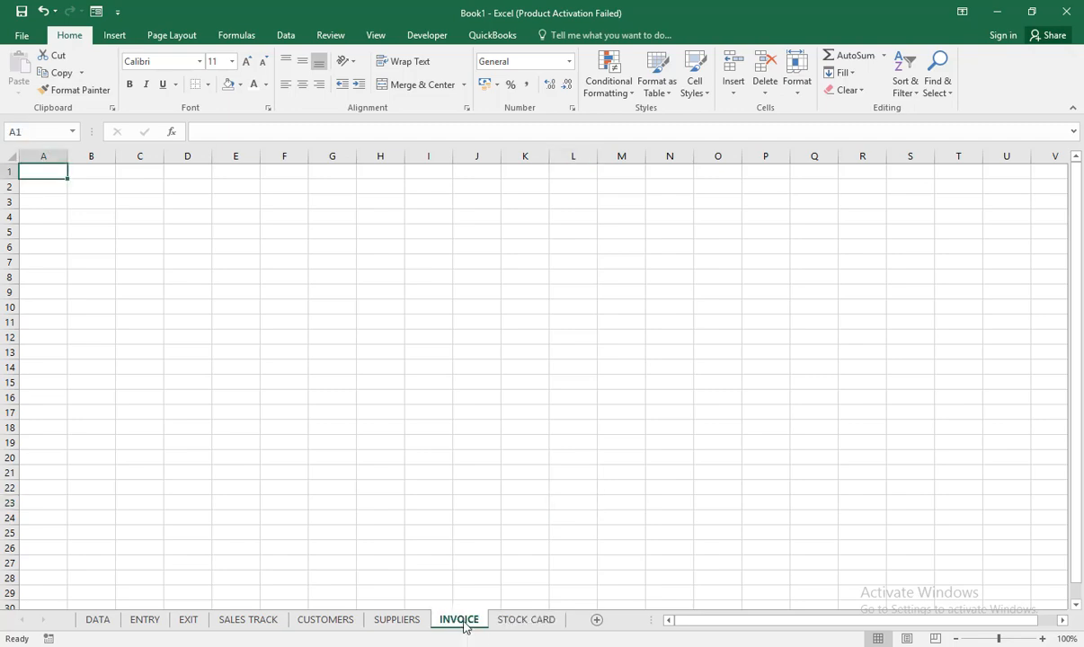
click(397, 620)
click(303, 621)
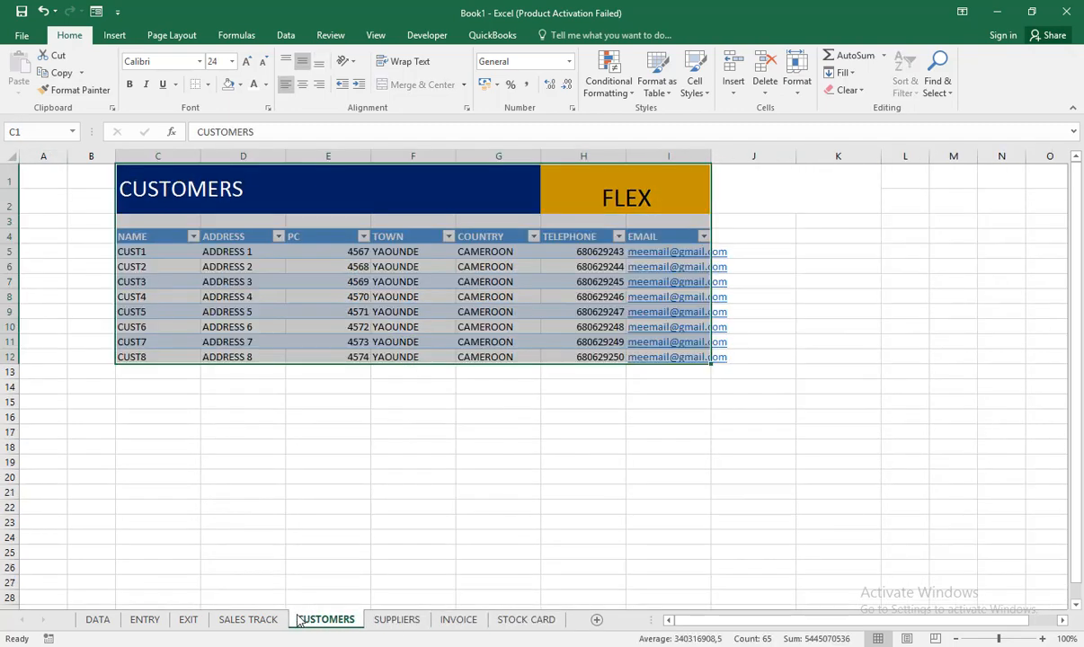
click(274, 620)
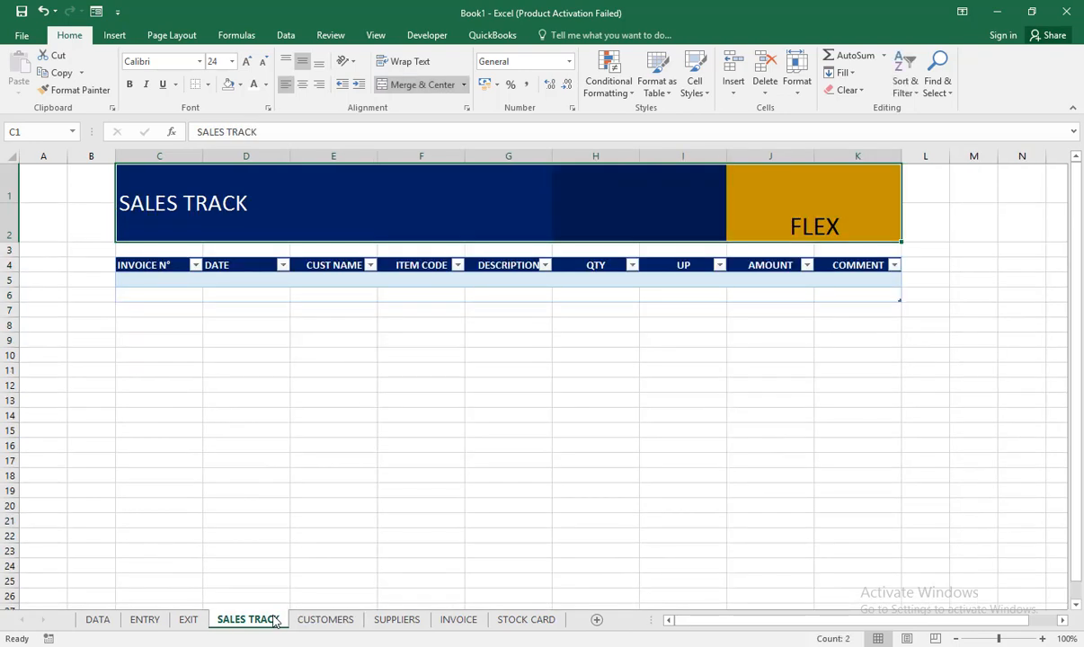